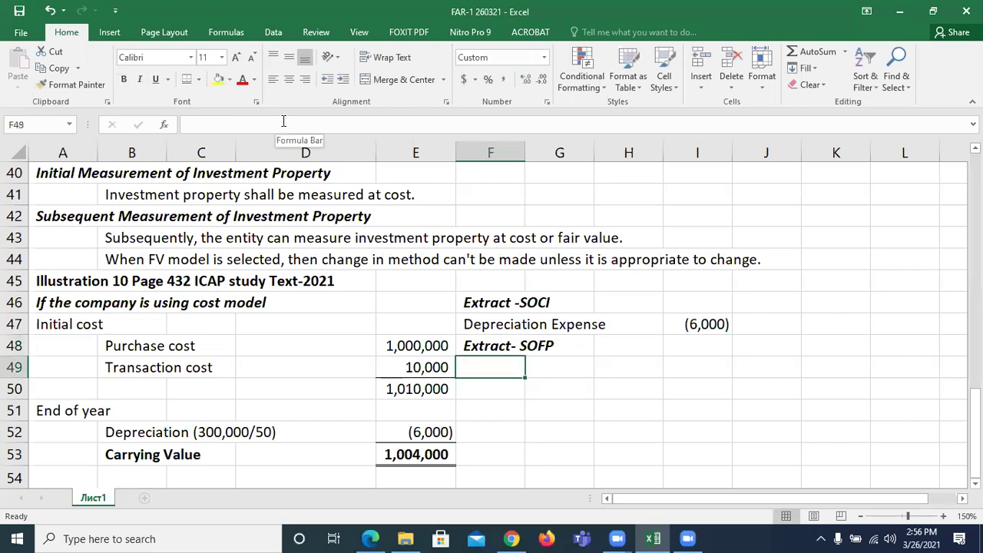
Enter the bold heading "Non-Current Assets" in F49 under Extract- SOFP.
text(Non-)
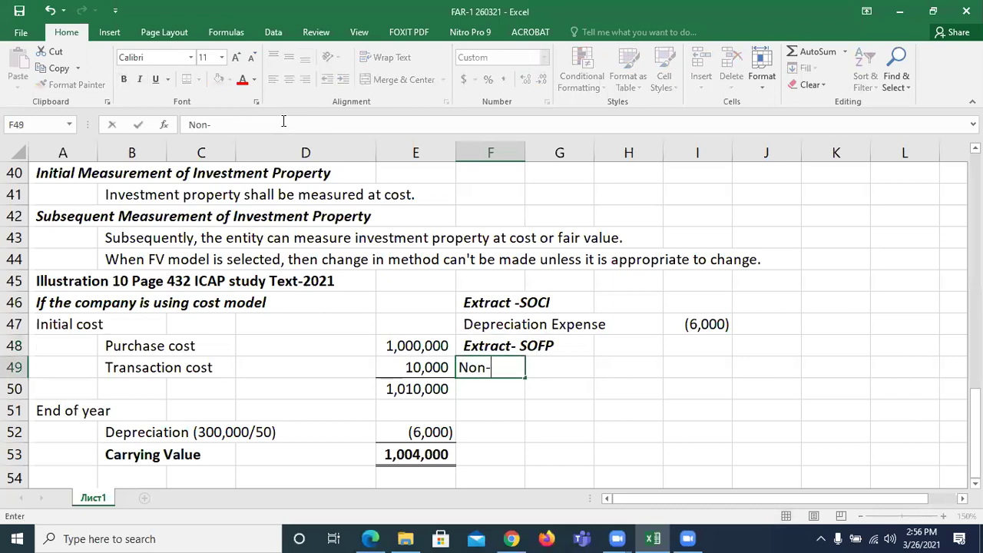
text(Current Assets)
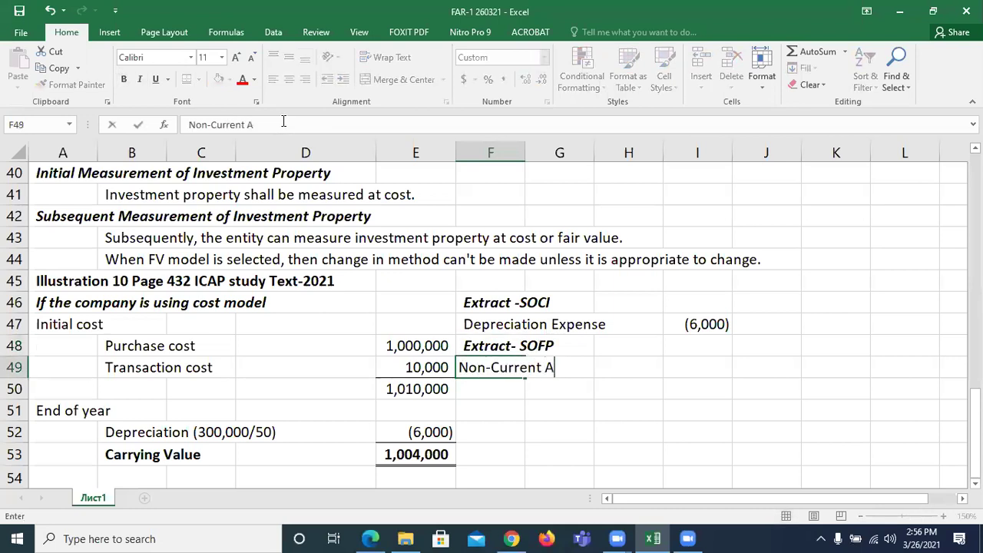
key(ctrl+Return)
key(ctrl+b)
key(Return)
Enter the label "Investment Property" in G50 and widen column H slightly so the label fits.
key(Right)
text(In)
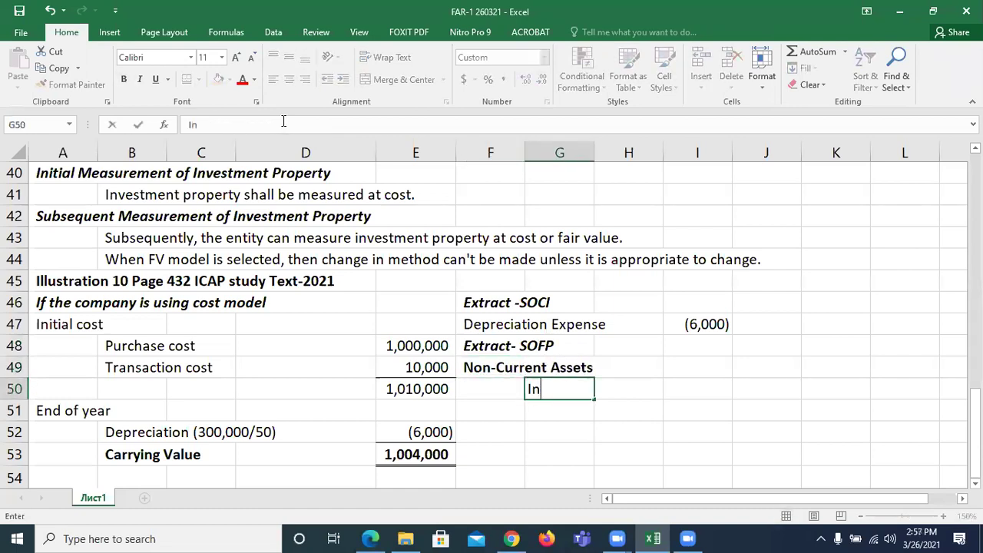
text(vestment Property)
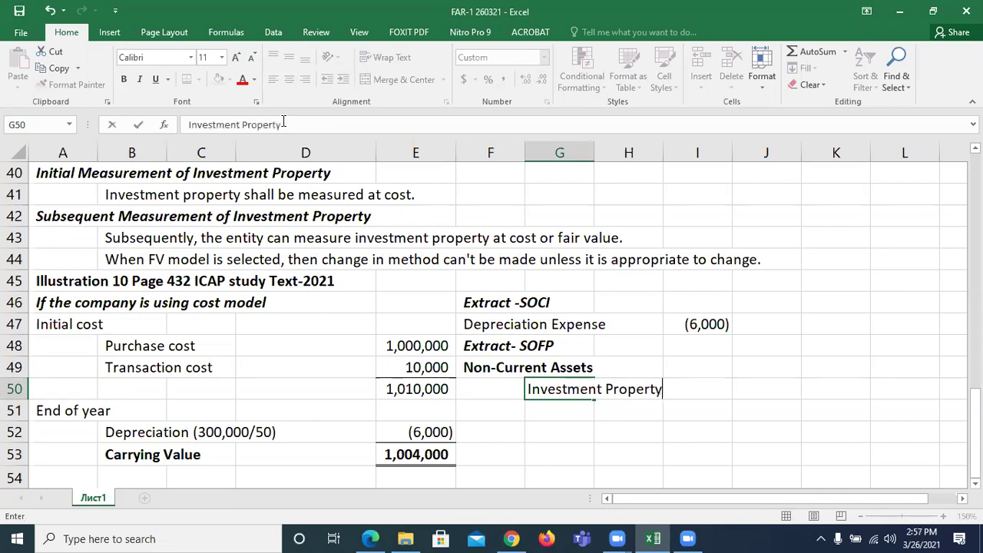
key(Return)
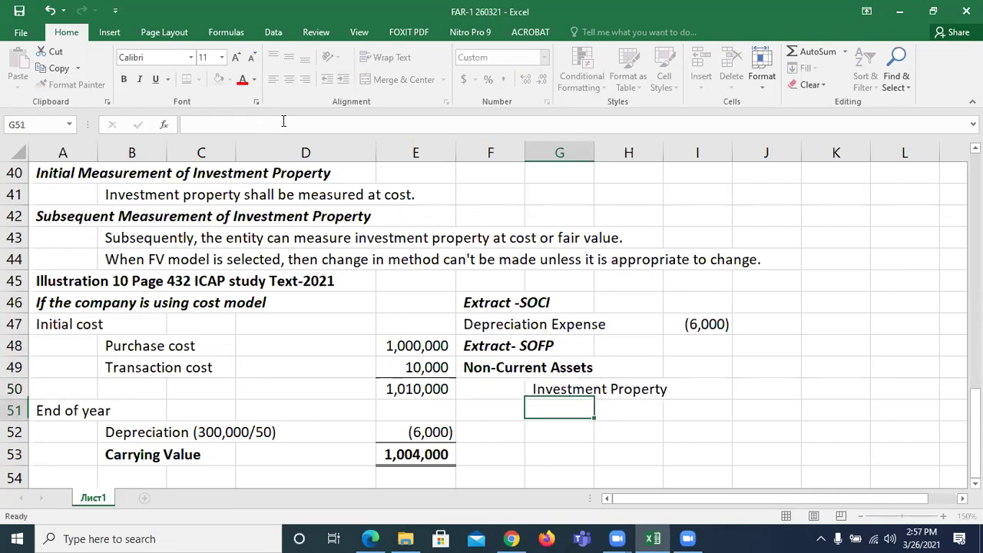
drag(664, 153, 671, 152)
Enter 1,004,000 in I50 as the Investment Property amount.
key(Up)
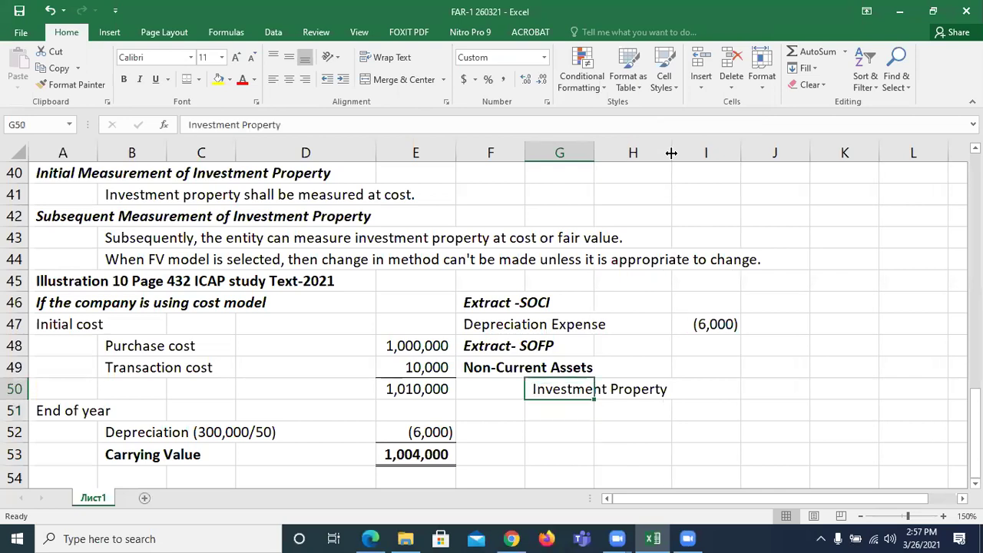
key(Right)
key(Right)
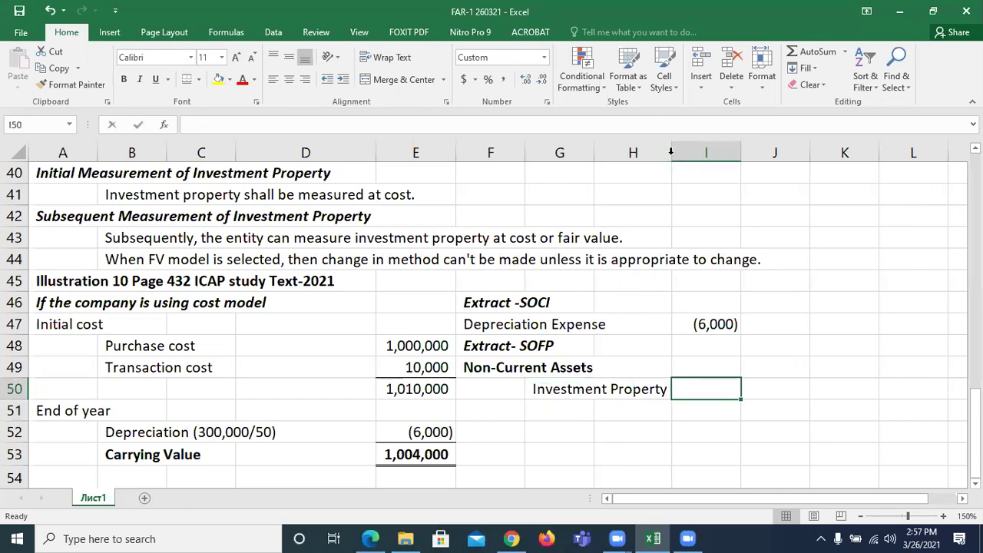
text(1,004,000)
key(Return)
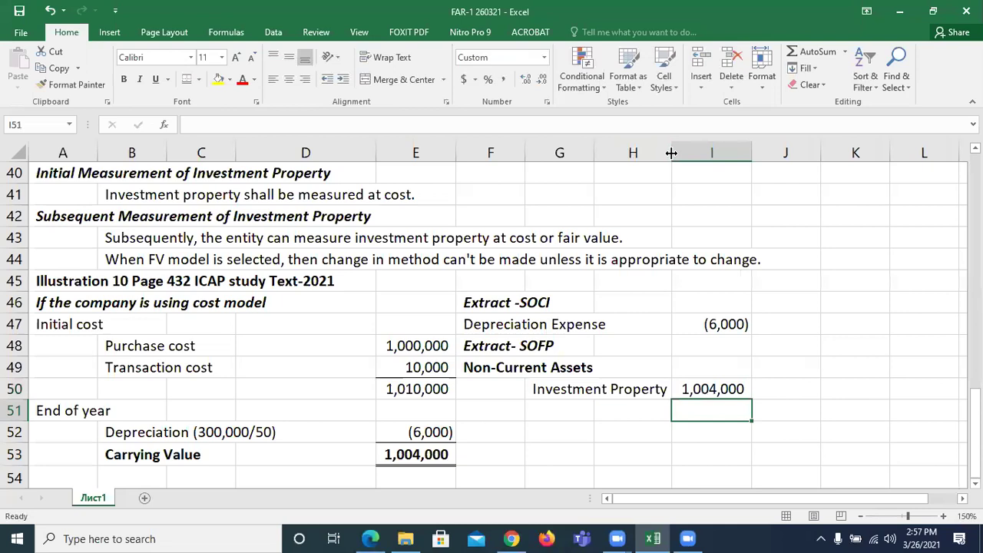
Copy the heading "If the company is using cost model" from A46 to A54, below the Carrying Value row.
key(Down)
key(Down)
key(Down)
key(Down)
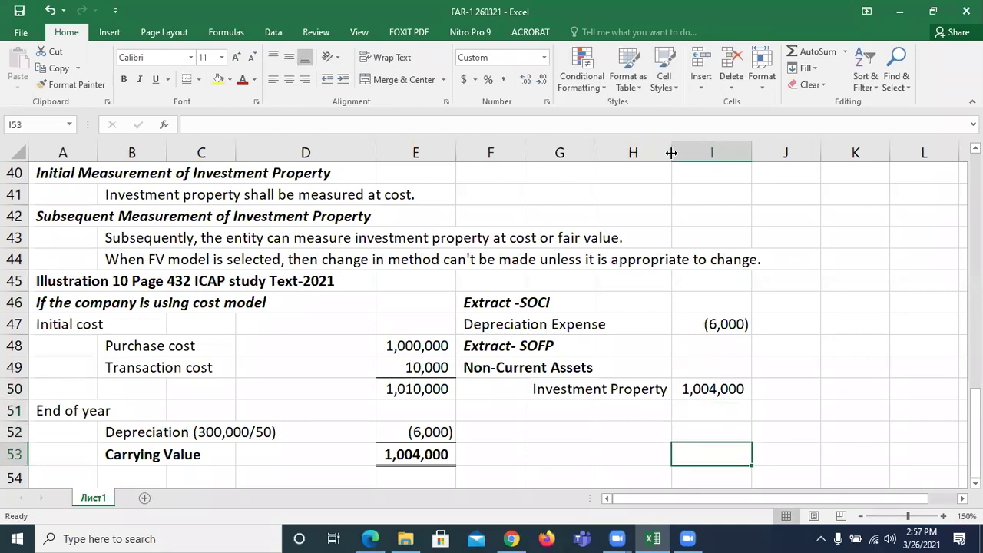
key(Up)
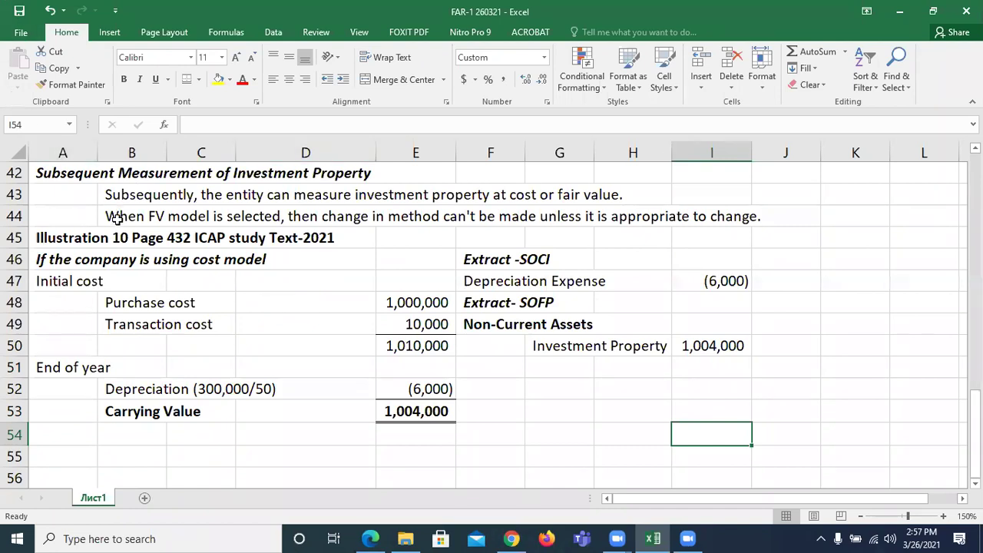
click(102, 252)
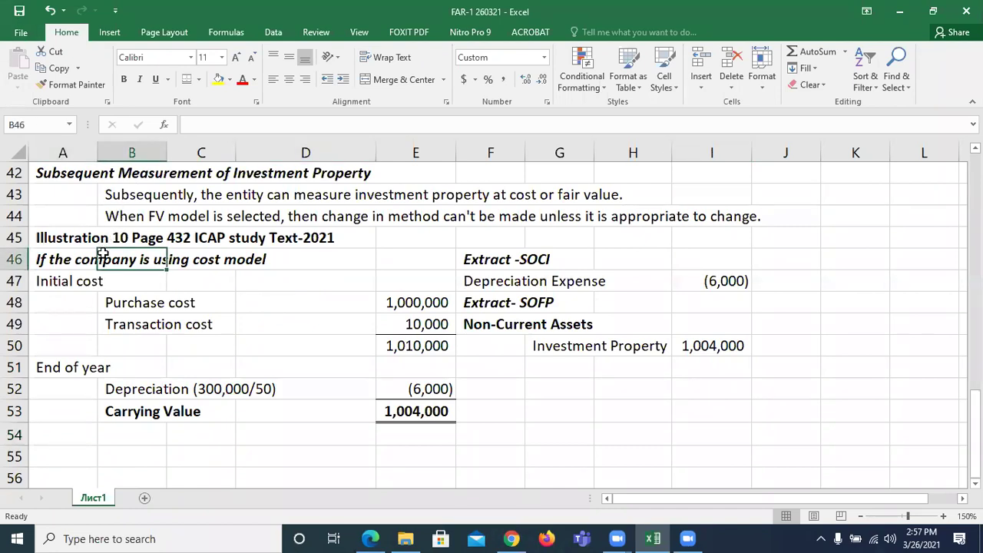
key(Left)
key(ctrl+c)
key(Down)
key(Down)
key(Down)
key(Down)
key(Down)
key(Down)
key(Down)
key(Down)
key(Return)
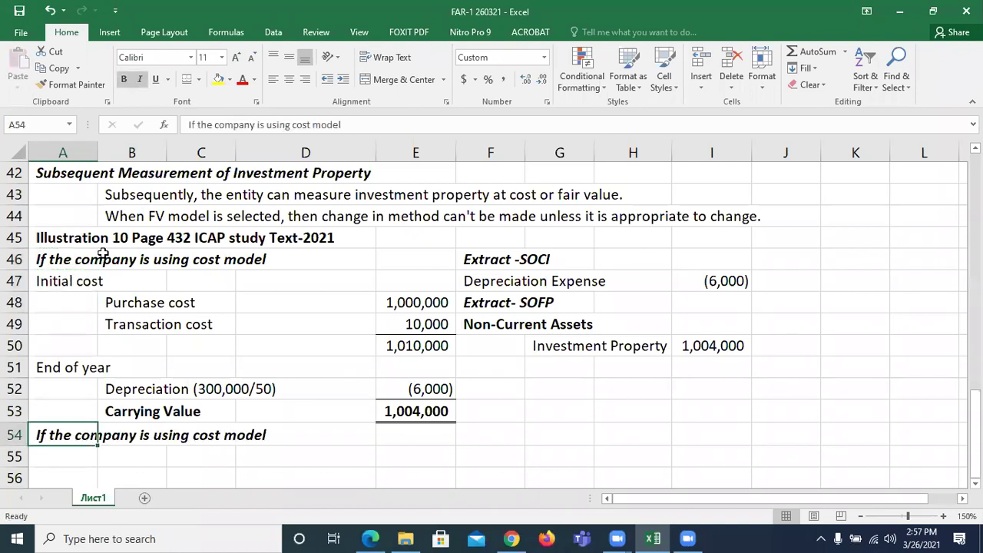
Change the copied heading in A54 to read "If the company is using fair value model".
key(F2)
click(312, 128)
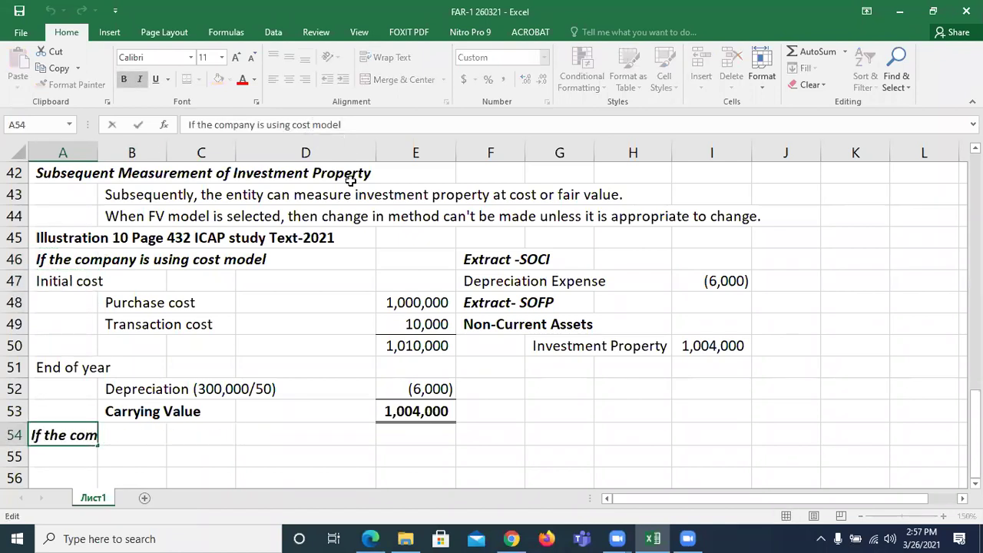
key(BackSpace)
key(BackSpace)
key(BackSpace)
key(BackSpace)
text(fair)
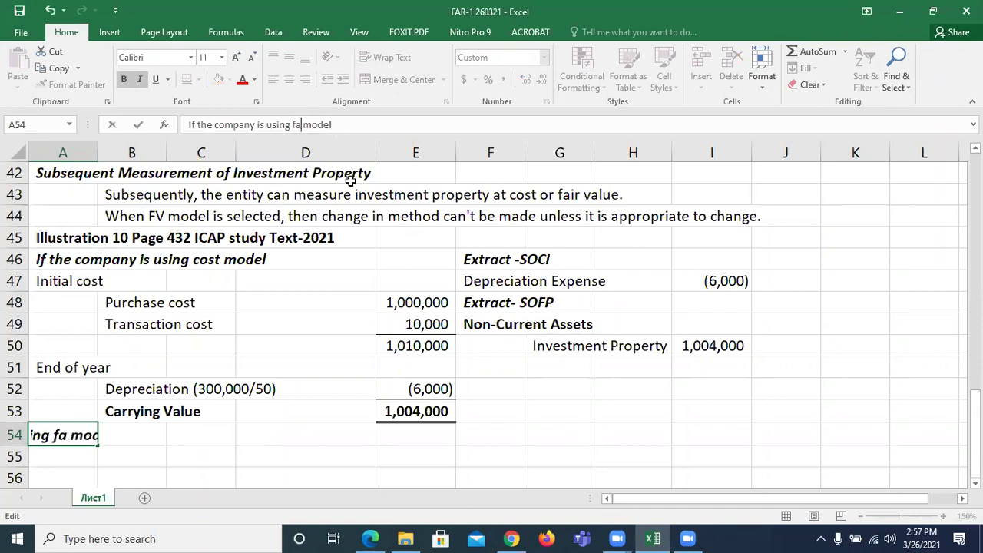
text( value)
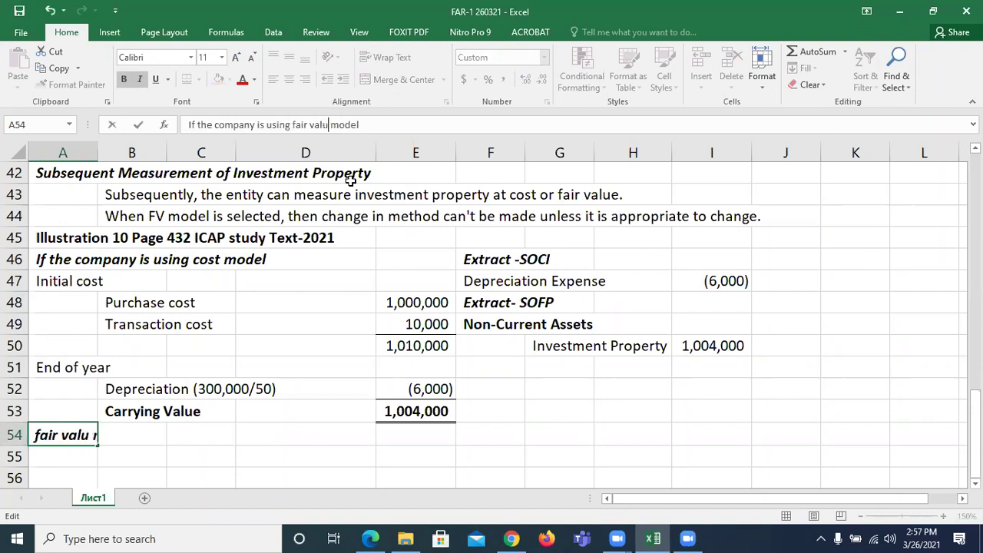
key(Return)
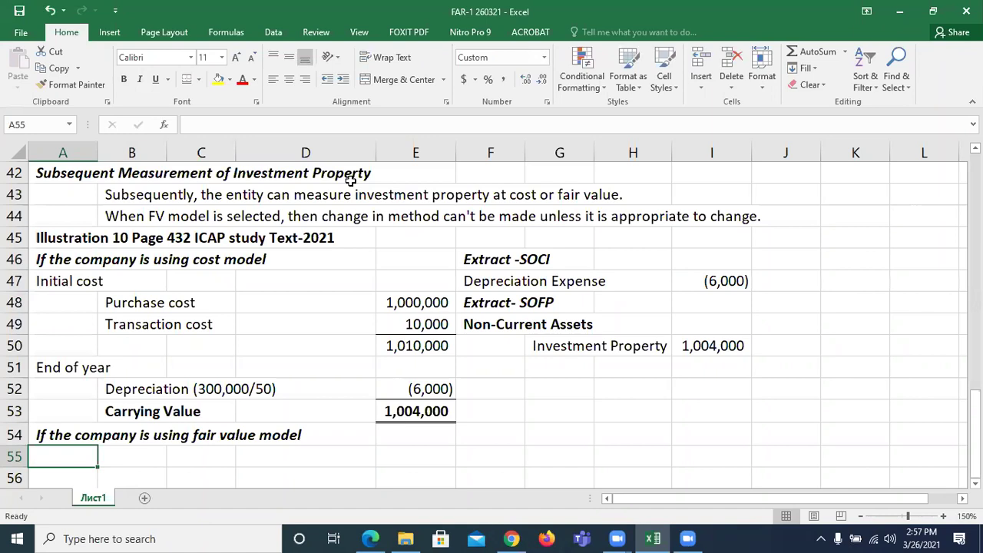
Check the Illustration 10 data in the CAF-5-FAR1-ST.pdf study text in Edge and return to Excel.
click(376, 537)
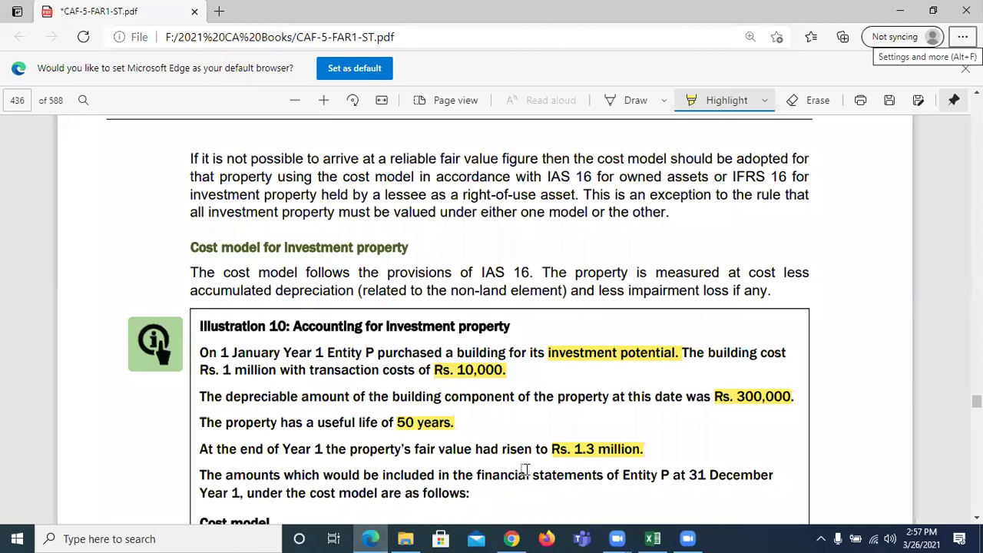
key(alt+Tab)
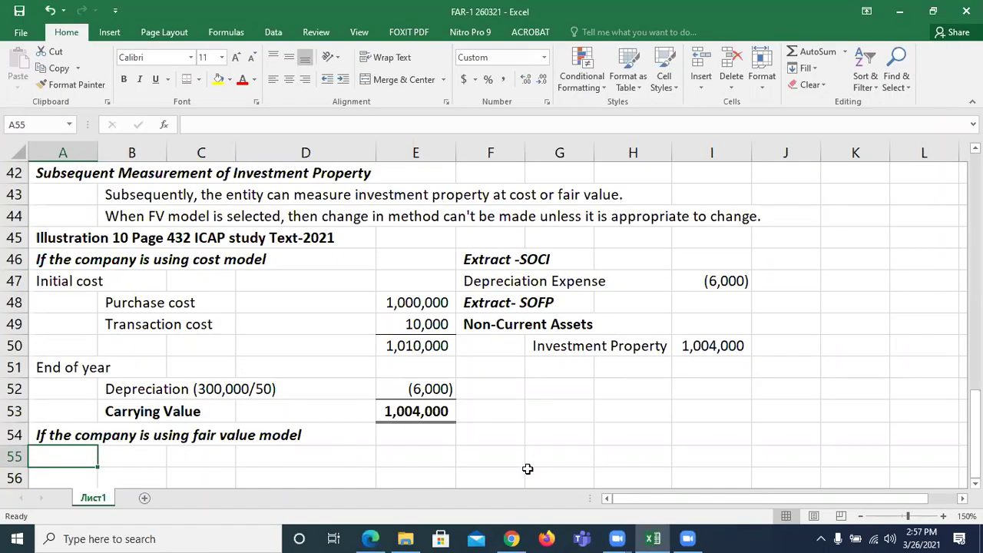
Review the IAS-16 versus IAS-40 comparison and the remeasurement notes in rows 11 to 17, and return to A55.
key(Up)
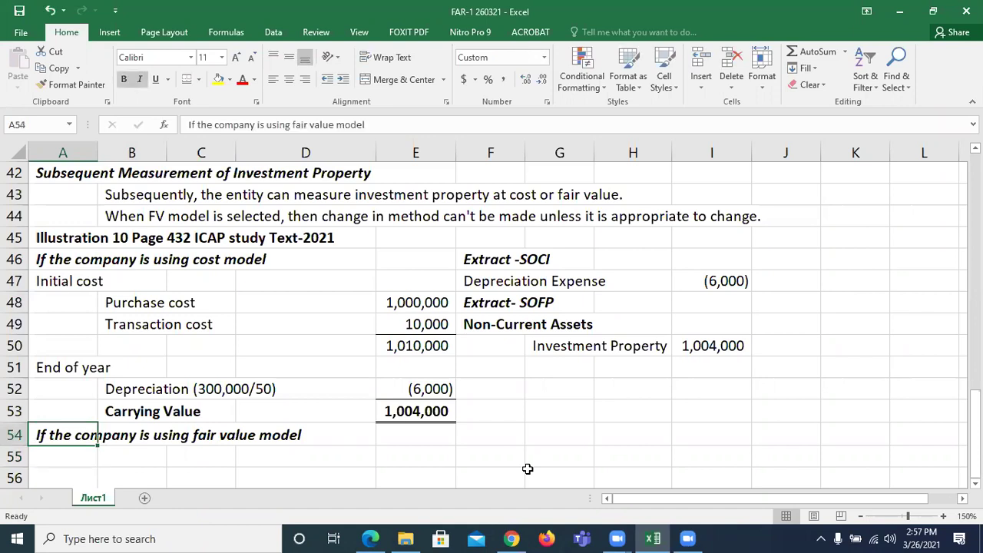
key(Up)
key(Up)
key(Up)
key(Up)
key(Up)
key(Up)
key(Up)
key(Up)
key(Up)
key(Up)
key(Up)
key(Up)
key(Up)
key(Up)
key(Up)
key(Up)
key(Up)
key(Up)
key(Up)
key(Up)
key(Up)
key(Up)
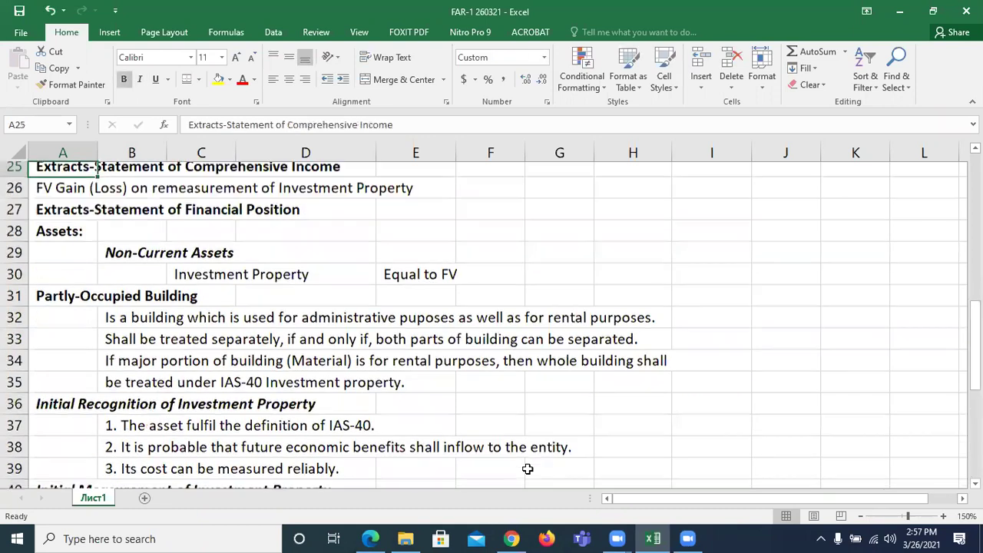
key(Down)
key(Down)
key(Down)
key(Down)
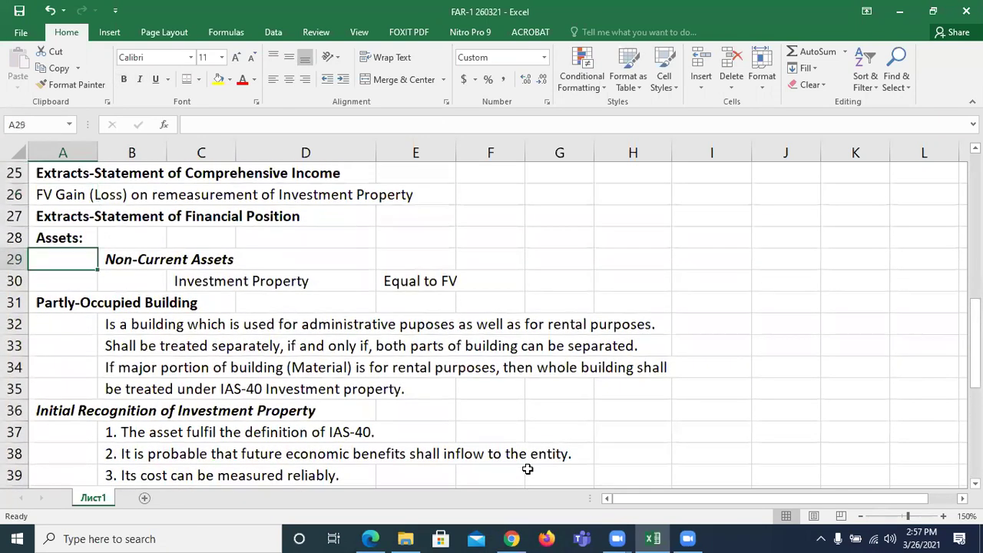
key(Down)
key(Up)
key(Up)
key(Up)
key(Up)
key(Up)
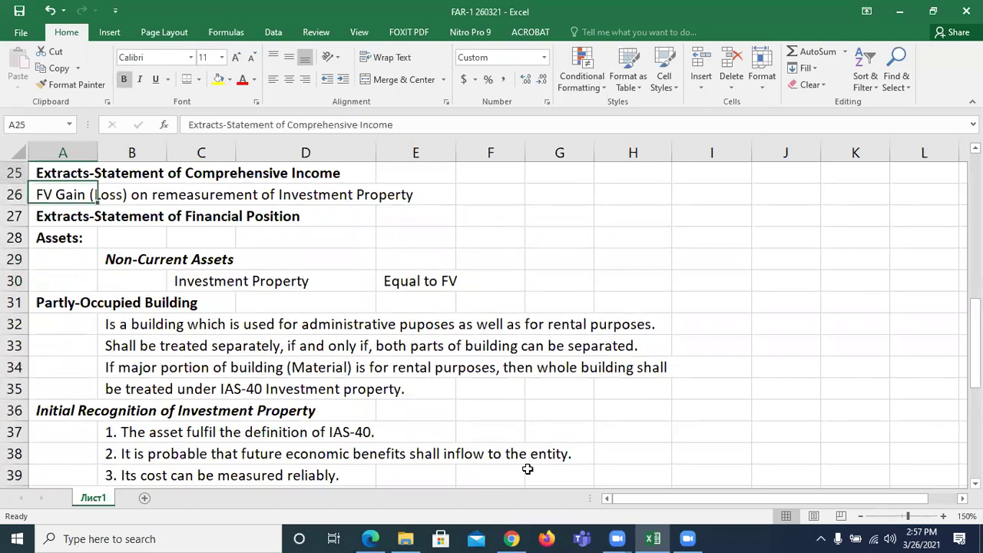
key(Up)
key(Up)
key(Up)
key(Up)
key(Up)
key(Up)
key(Up)
key(Up)
key(Up)
key(Up)
key(Up)
key(Up)
key(Up)
key(Up)
key(Down)
key(Down)
key(Down)
key(Down)
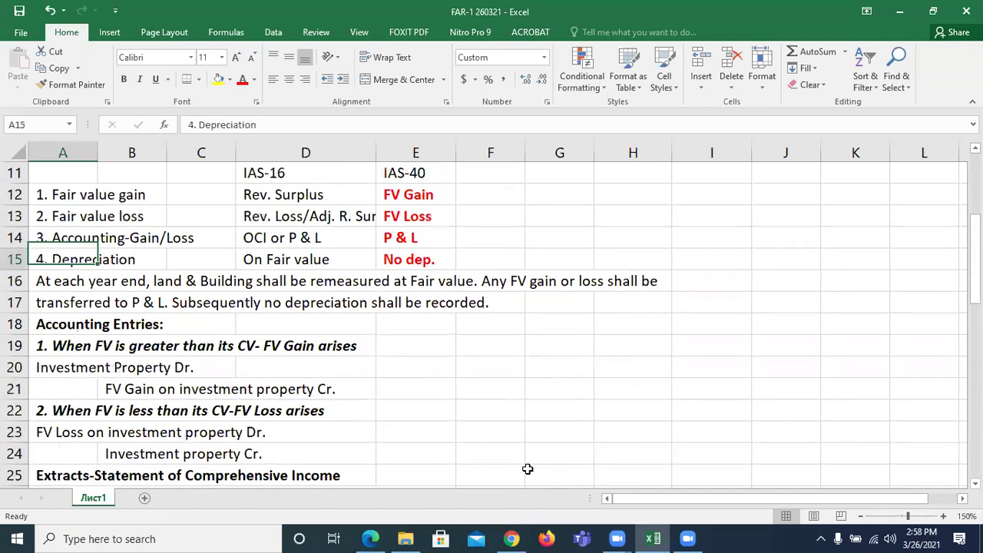
key(Right)
key(Right)
key(Right)
key(Right)
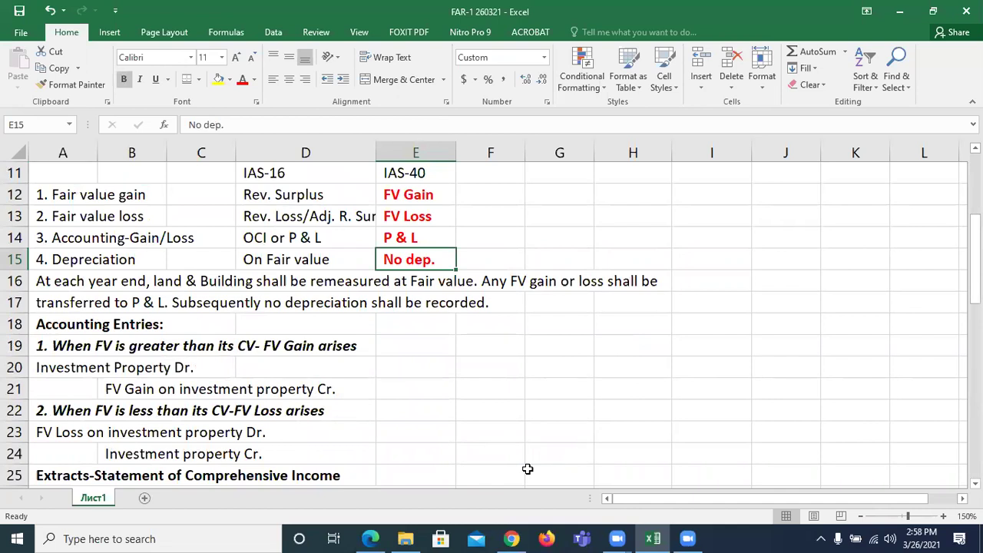
key(Home)
key(Down)
key(Down)
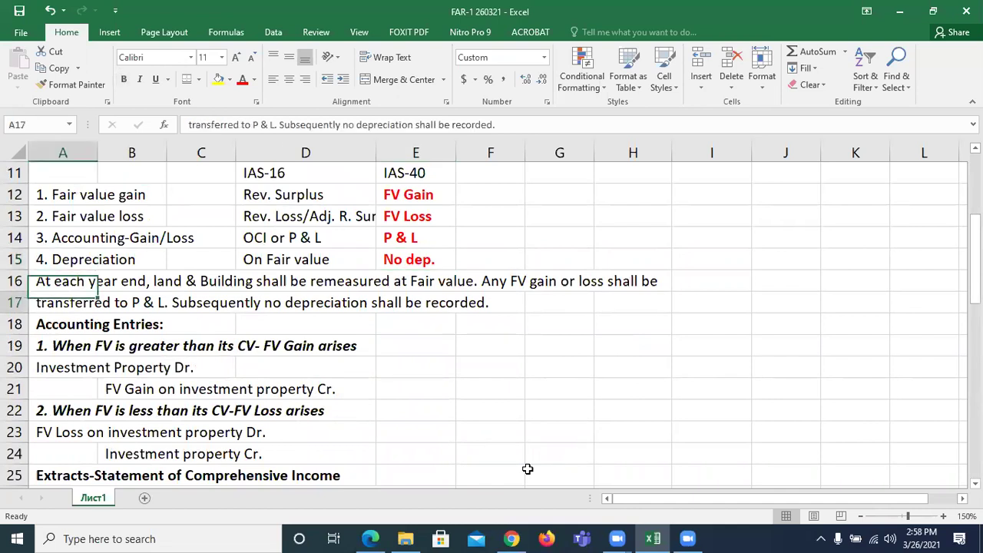
key(Down)
key(Down)
key(Down)
key(Down)
key(Down)
key(Down)
key(Down)
key(Down)
key(Down)
key(Down)
key(Down)
key(Down)
key(Down)
key(Down)
key(Down)
key(Down)
key(Down)
key(Down)
key(Down)
key(Down)
key(Down)
key(Down)
key(Down)
key(Down)
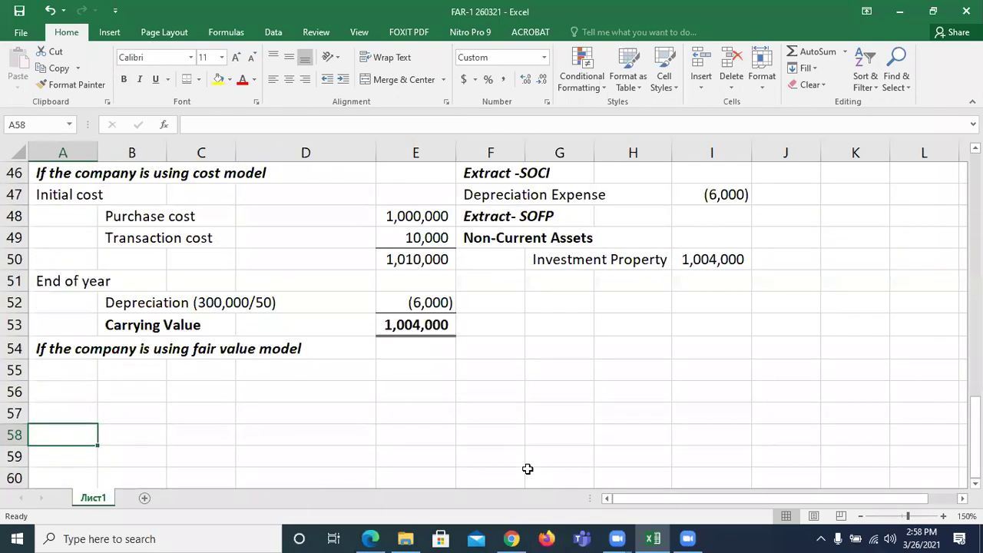
key(Up)
key(Up)
key(Up)
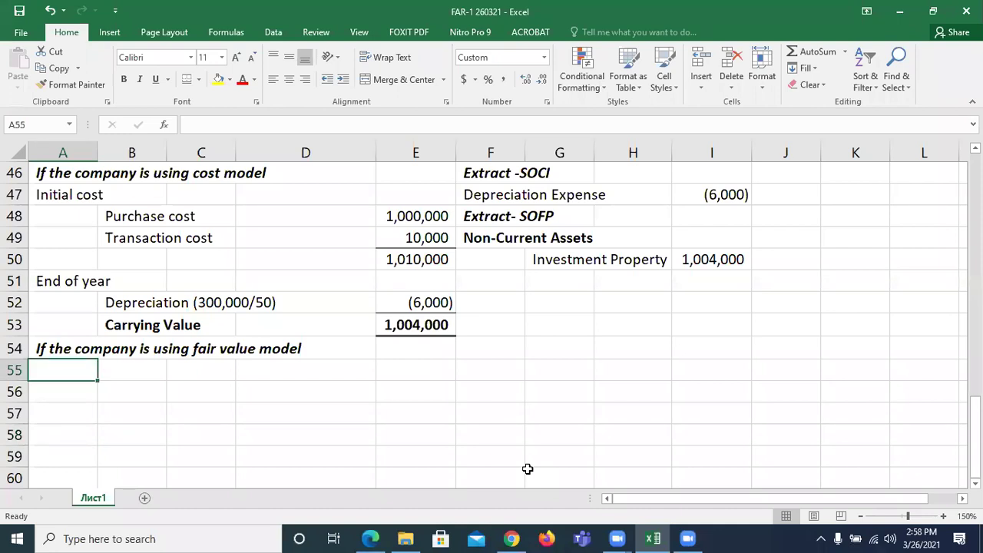
Switch to the PDF in Edge, reread Illustration 10's cost, useful life and year-end fair value, and return to Excel.
key(alt+Tab)
key(alt+f)
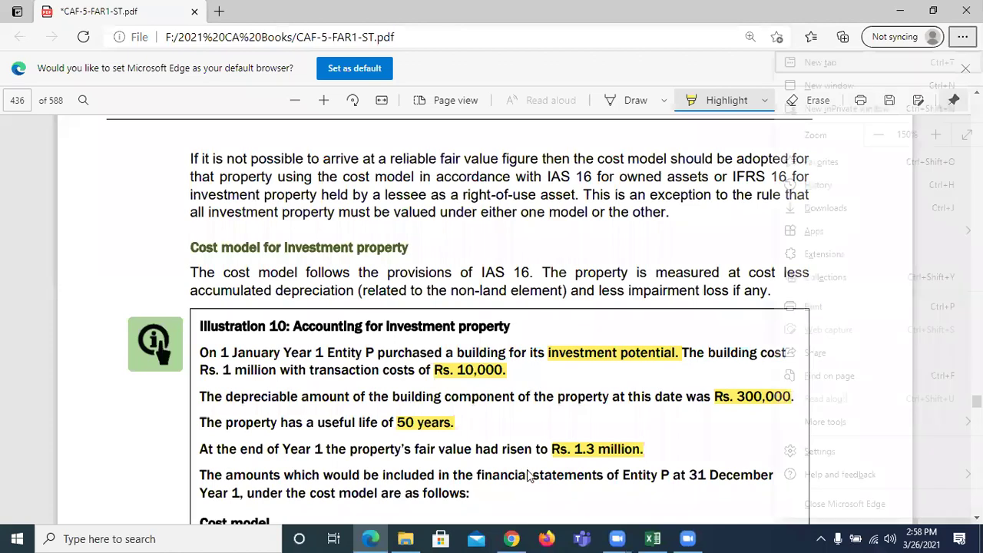
key(Escape)
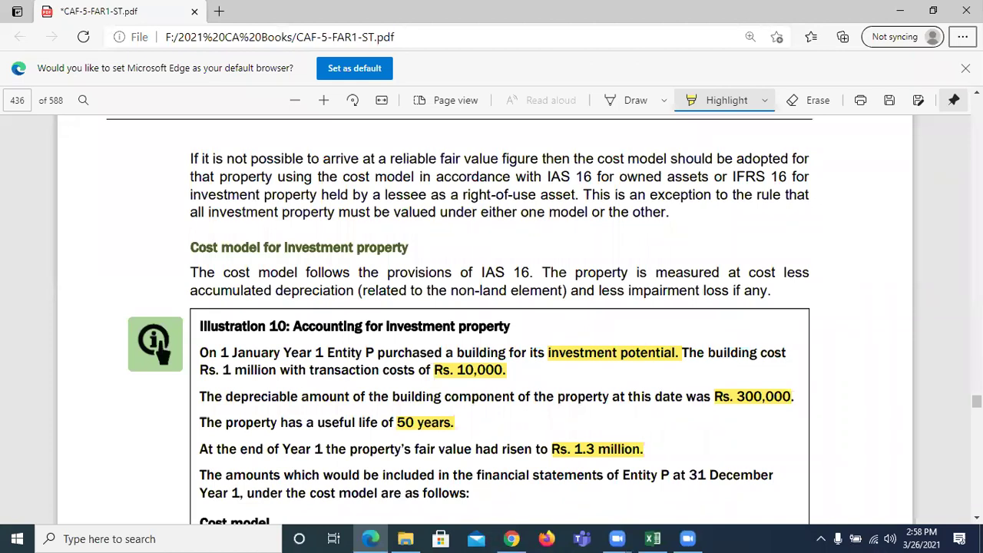
key(alt+Tab)
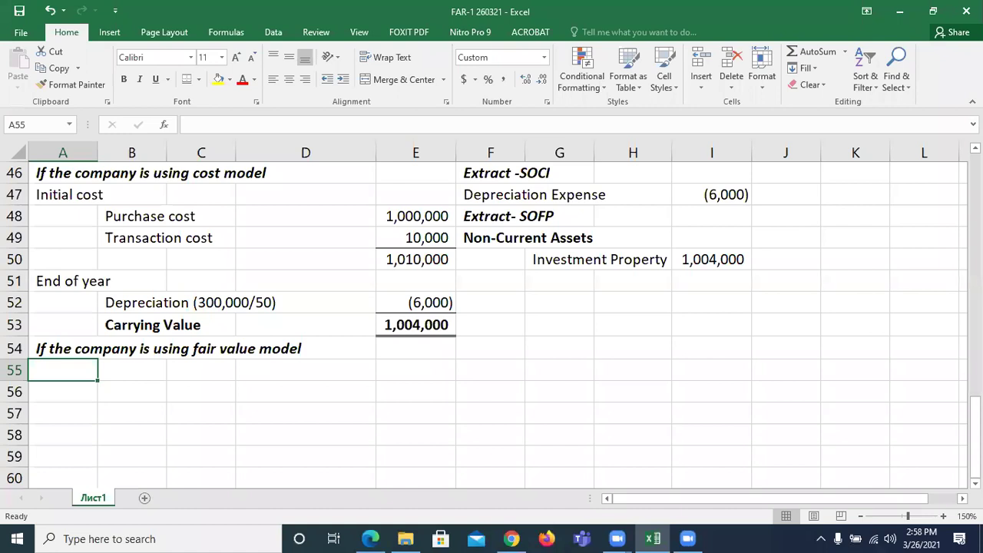
Enter the label "Carry value" in A55 and link E55 to the cost-model carrying value with =E53.
text(Carry )
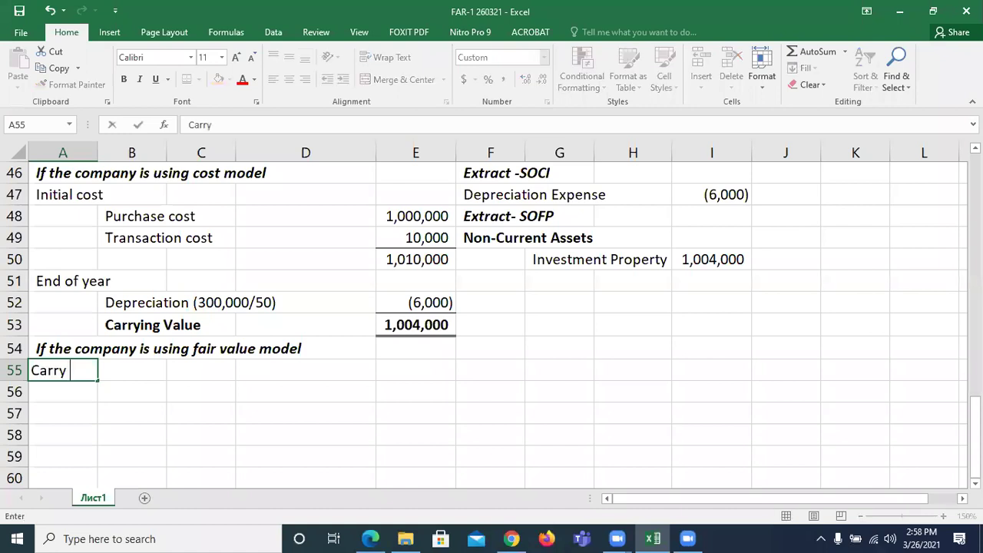
text(value)
click(306, 370)
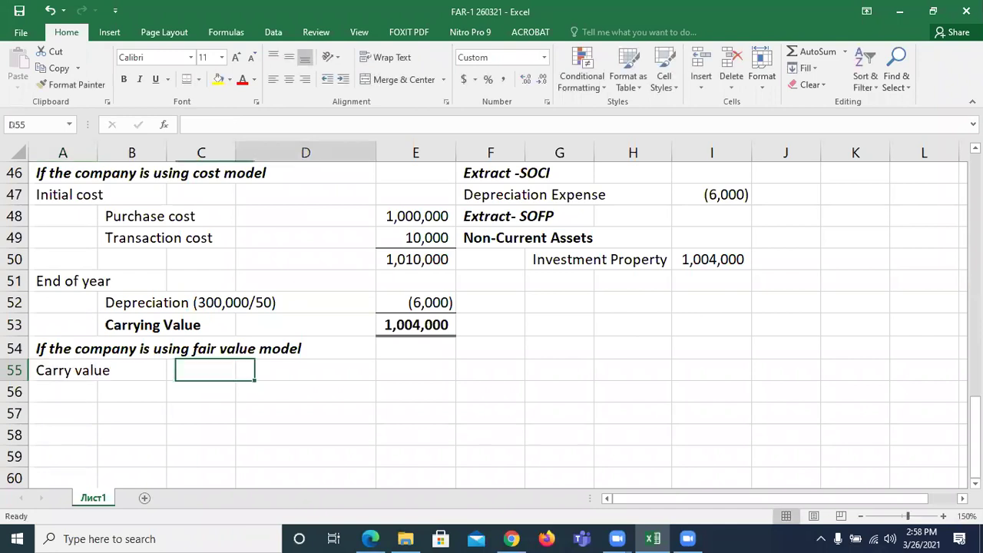
click(415, 370)
text(=)
click(416, 325)
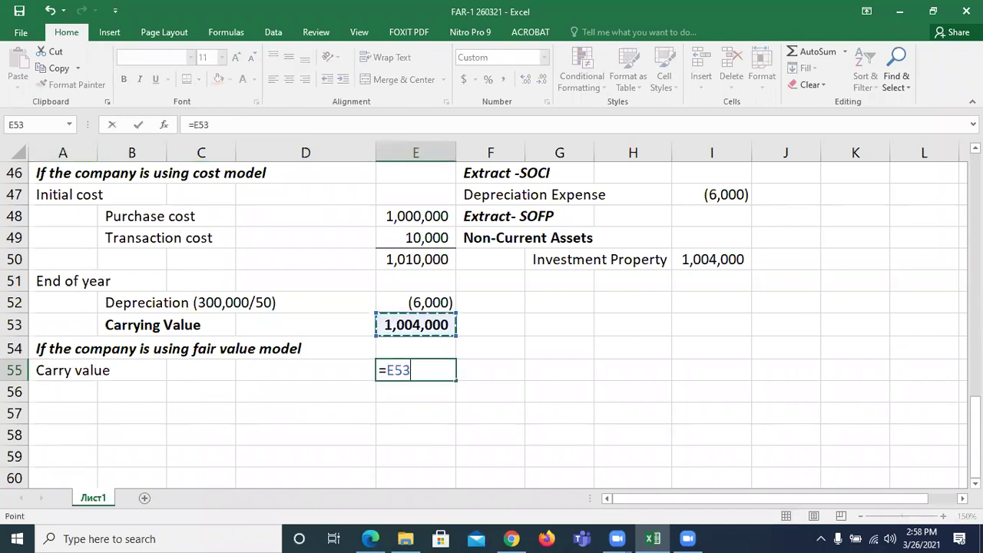
key(Return)
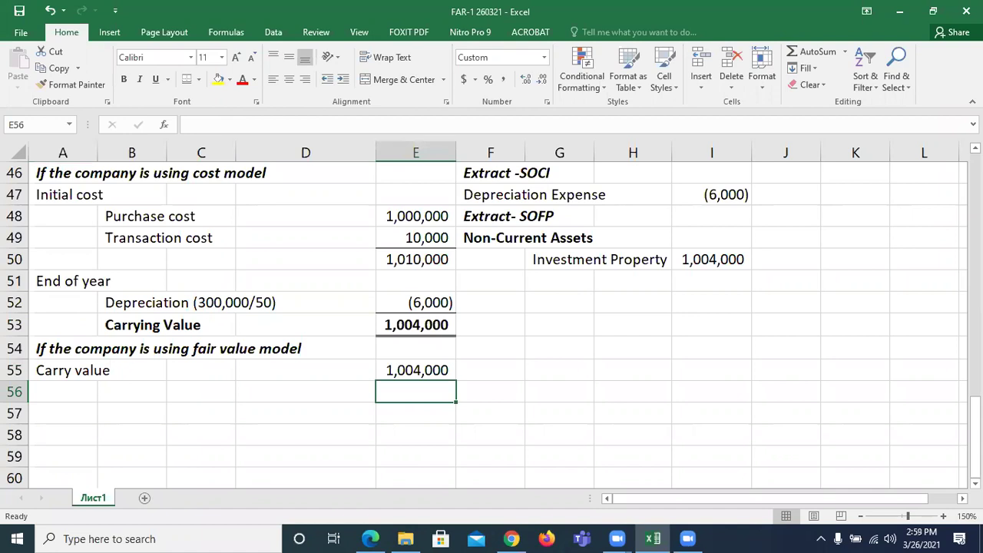
click(306, 391)
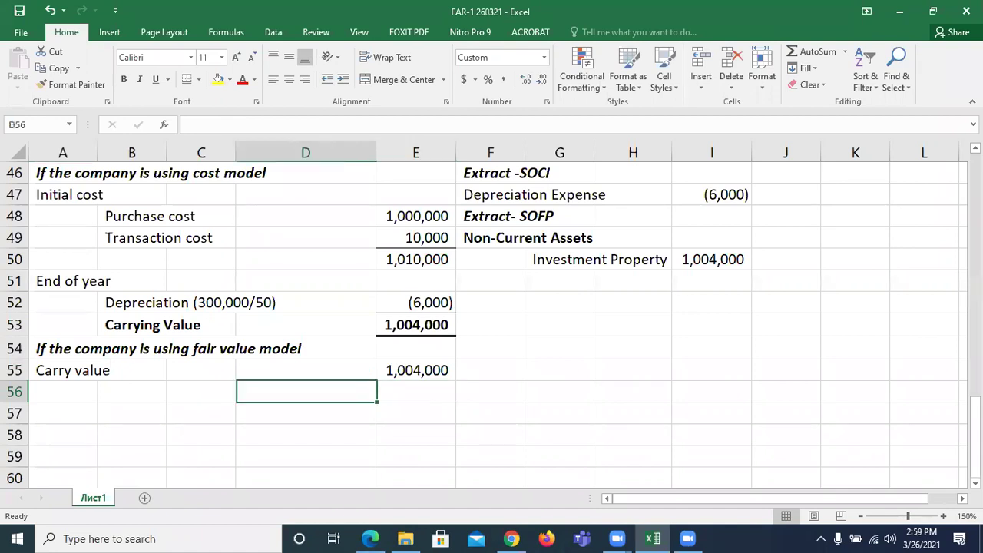
Correct the label in A55 to "Carrying value".
key(Home)
key(Up)
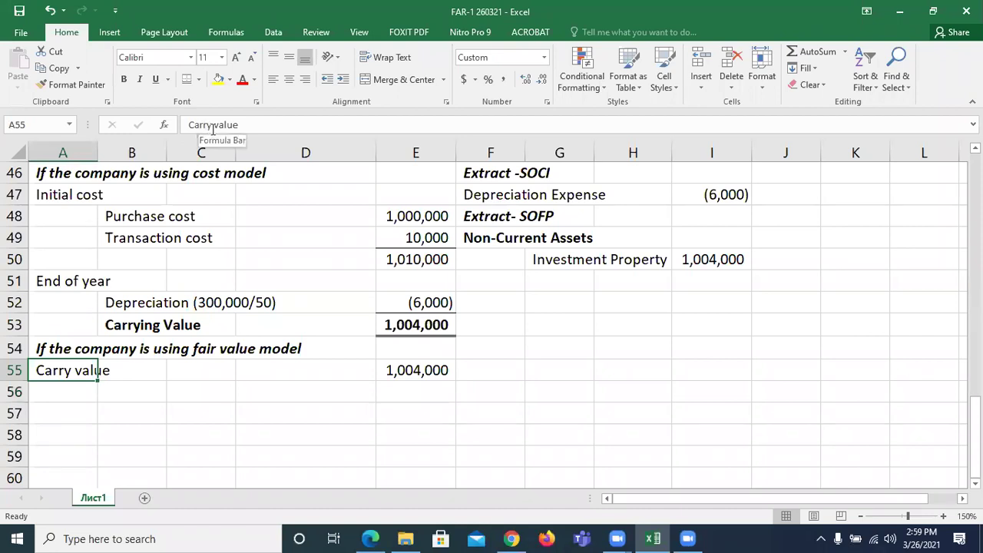
click(213, 128)
text(ing)
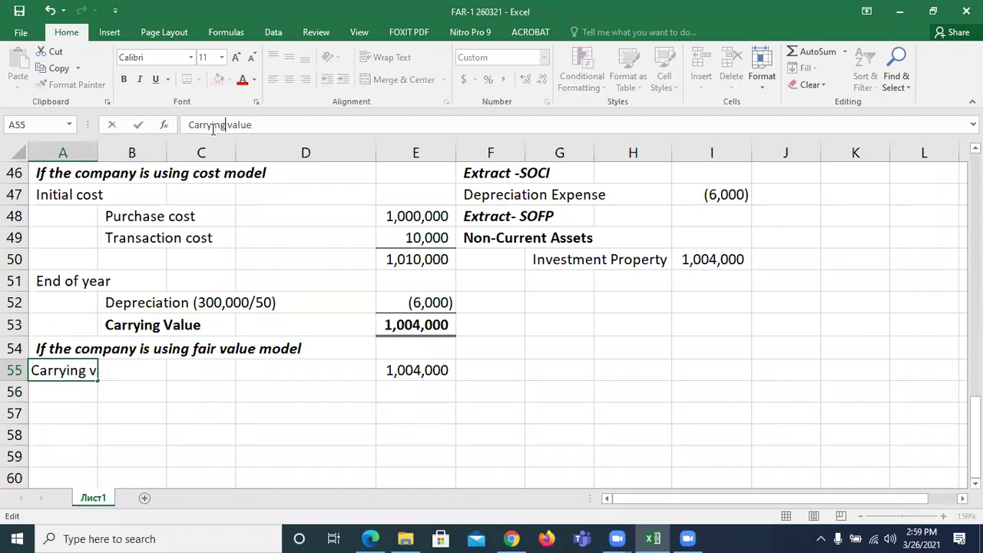
key(Return)
Label A56 "Fair value", check the year-end fair value in the Edge PDF, and enter 1,300,000 in E56 back in Excel.
text(Fair value)
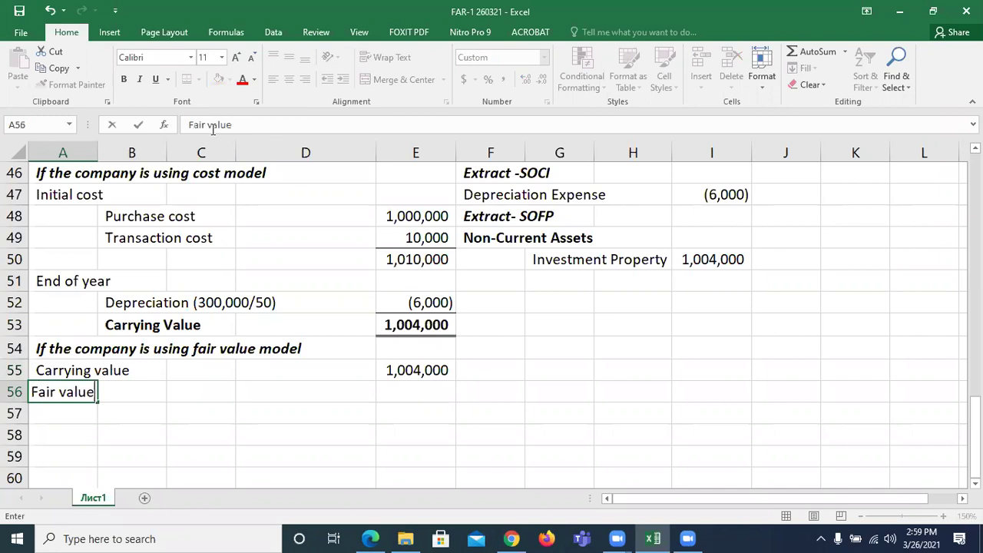
key(Tab)
key(Tab)
key(Tab)
key(alt+Tab)
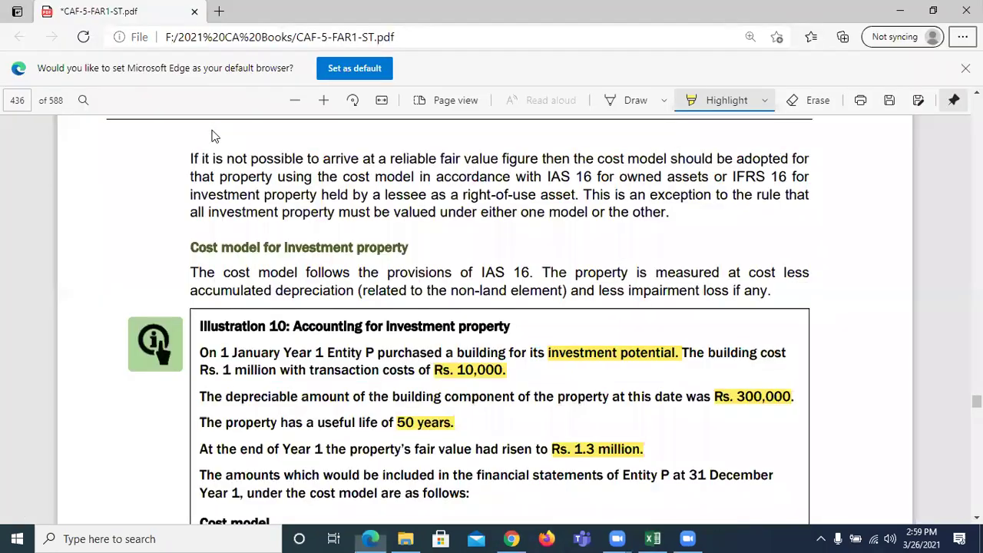
key(alt+Tab)
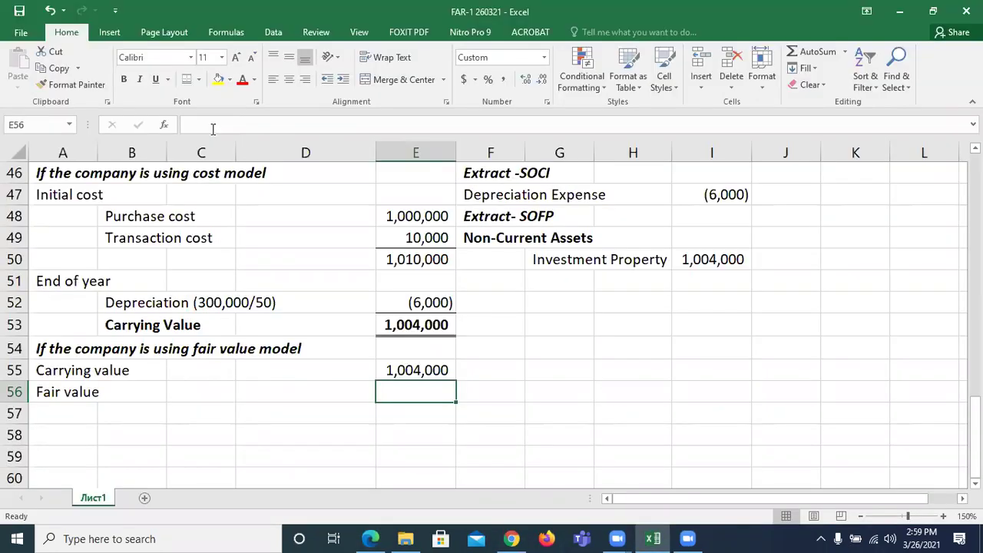
text(1300)
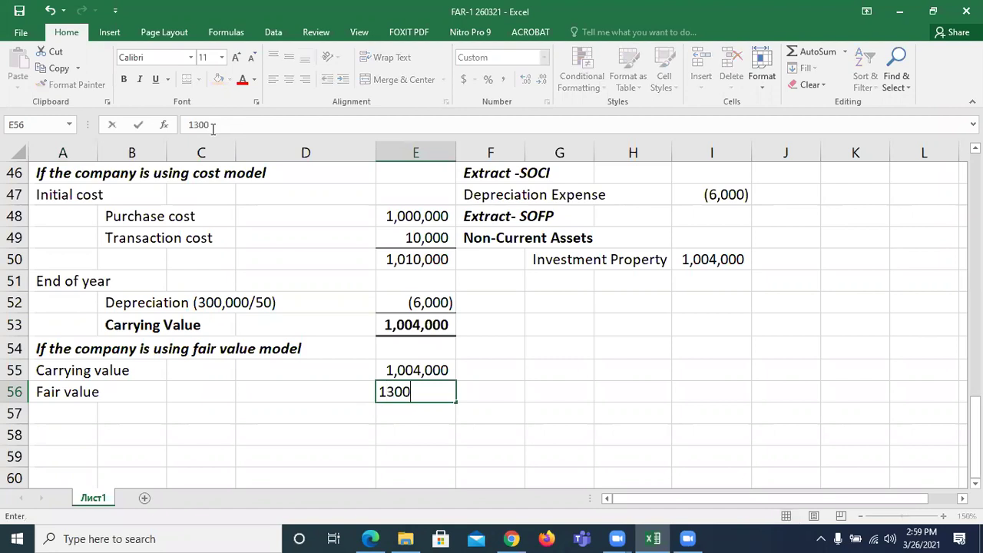
key(Return)
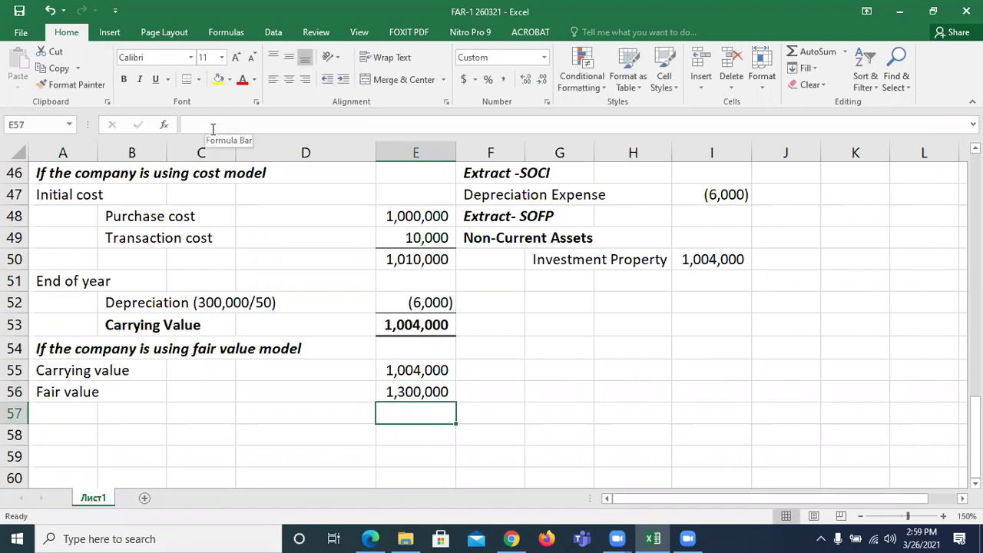
Enter the label "Fair value Gain" in A57.
key(Left)
key(Left)
key(Left)
key(Left)
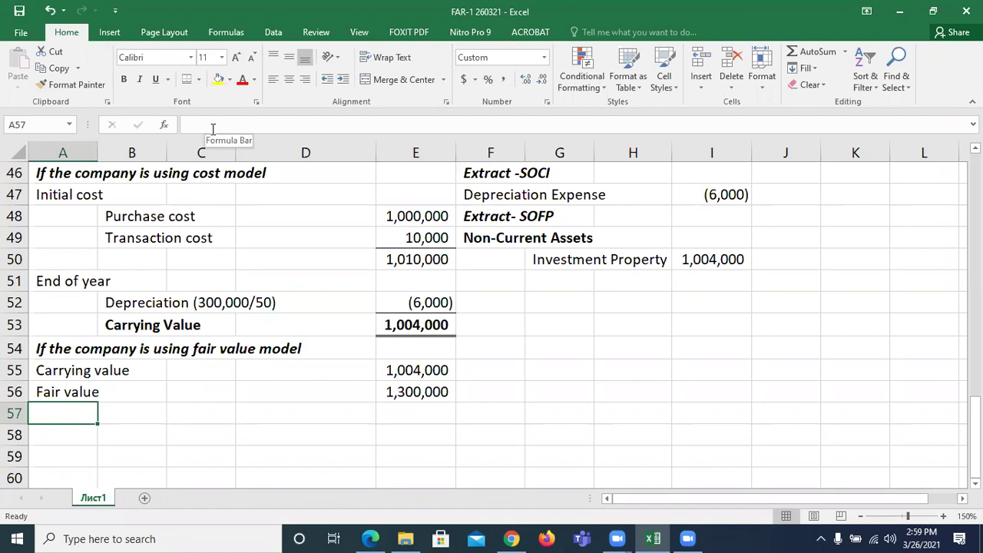
text(Fair valu)
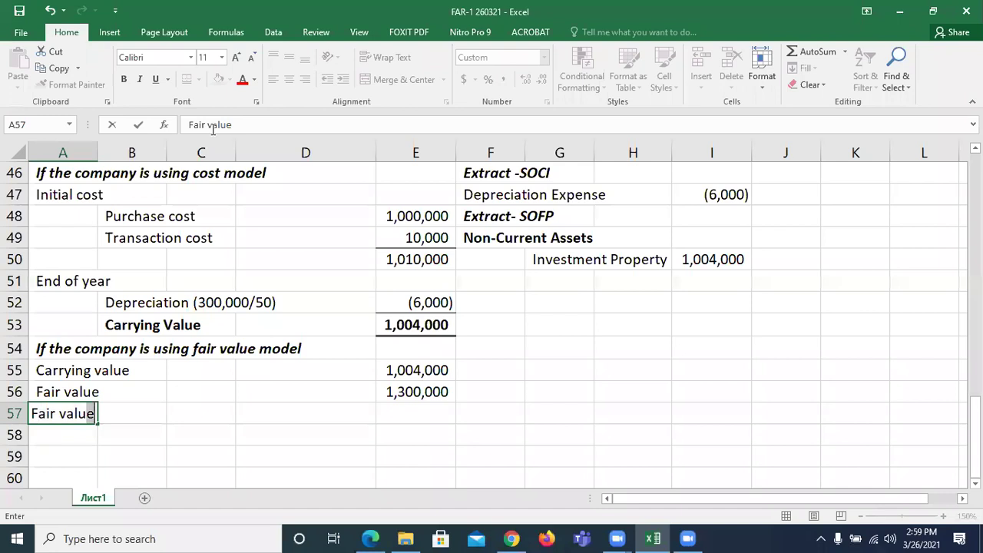
text(e Gain)
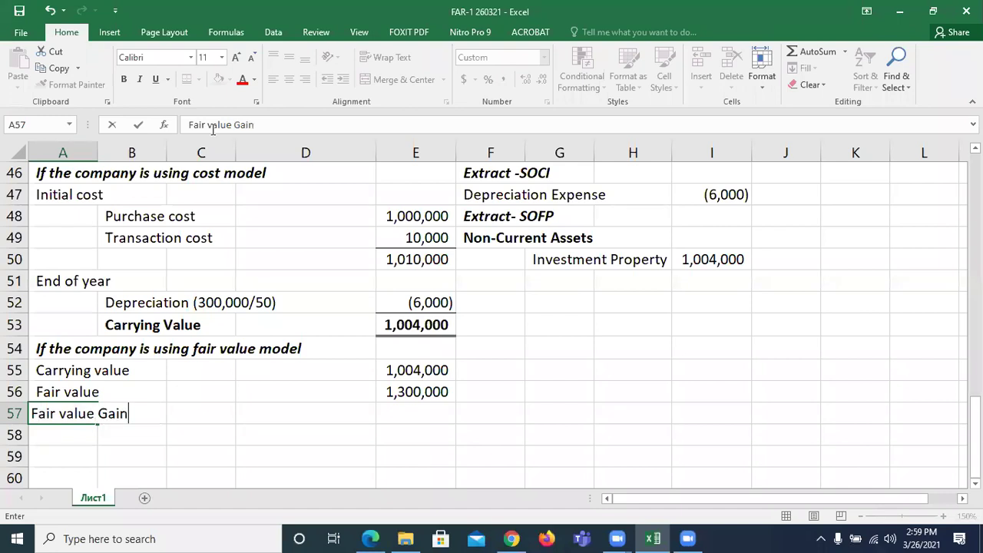
Calculate the fair value gain in E57 with =E56-E55.
key(Right)
key(Right)
key(Right)
key(Right)
text(=)
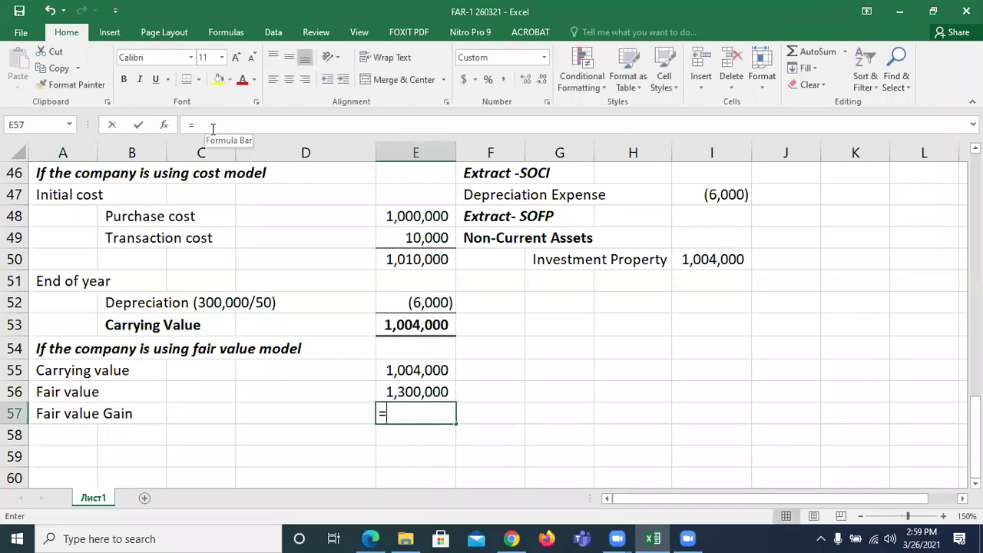
key(Up)
text(-)
key(Up)
key(Up)
key(Return)
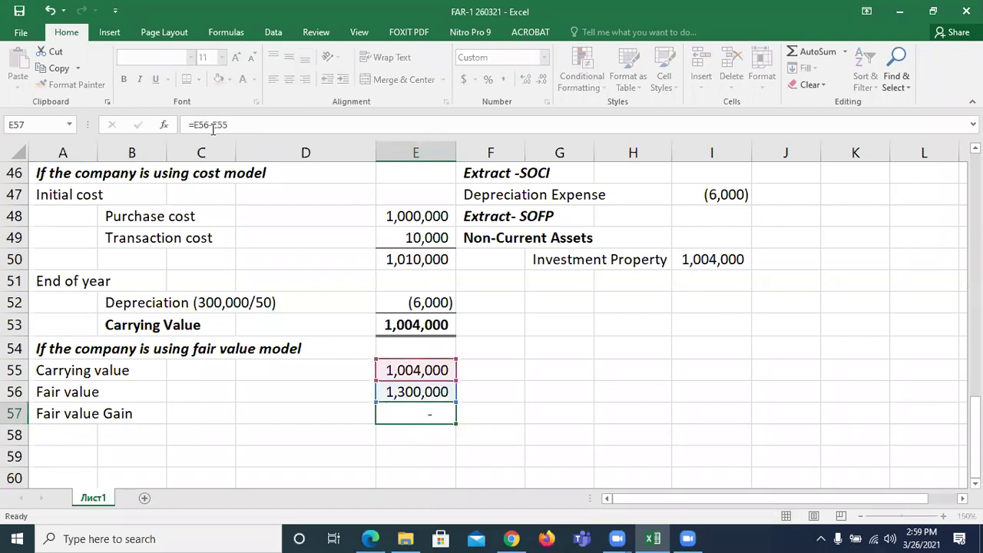
Make the Fair value Gain row bold from A57 to E57.
key(Left)
key(Left)
key(Left)
key(Left)
key(shift+Right)
key(shift+Right)
key(shift+Right)
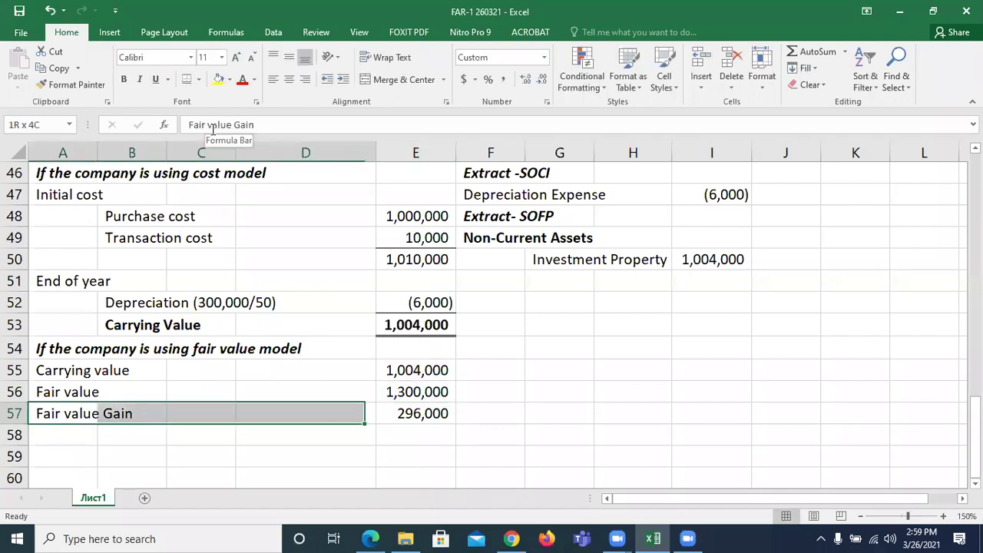
key(shift+Right)
key(ctrl+b)
key(Right)
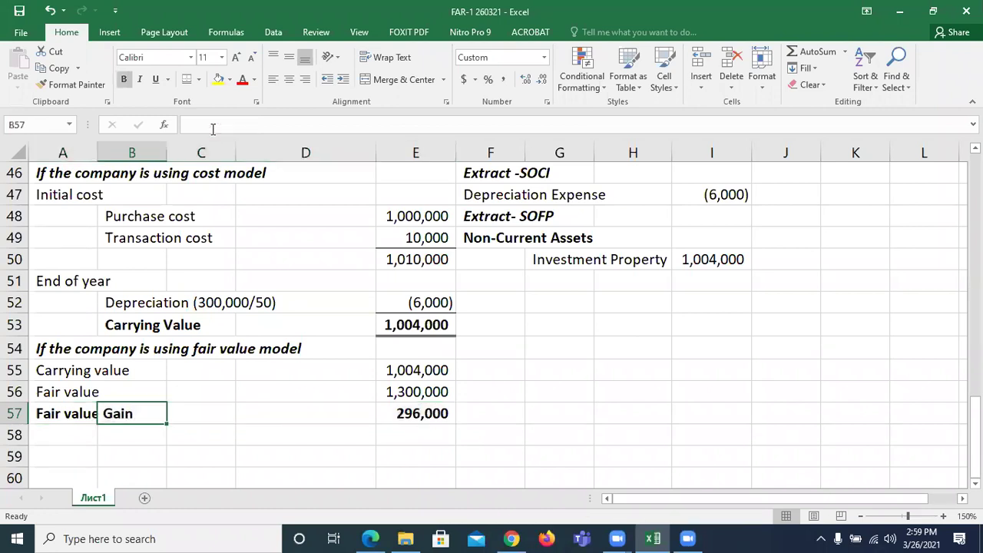
key(Right)
key(Right)
key(Right)
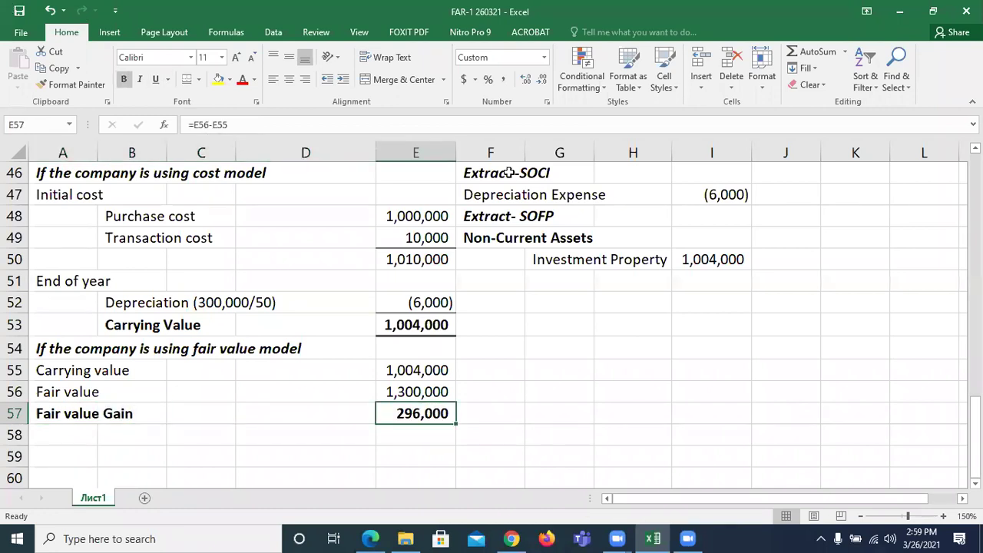
Copy the cost model's SOCI extract from F46:I47 to F54, beside the fair value model heading.
drag(509, 173, 508, 194)
key(shift+Right)
key(shift+Right)
key(shift+Right)
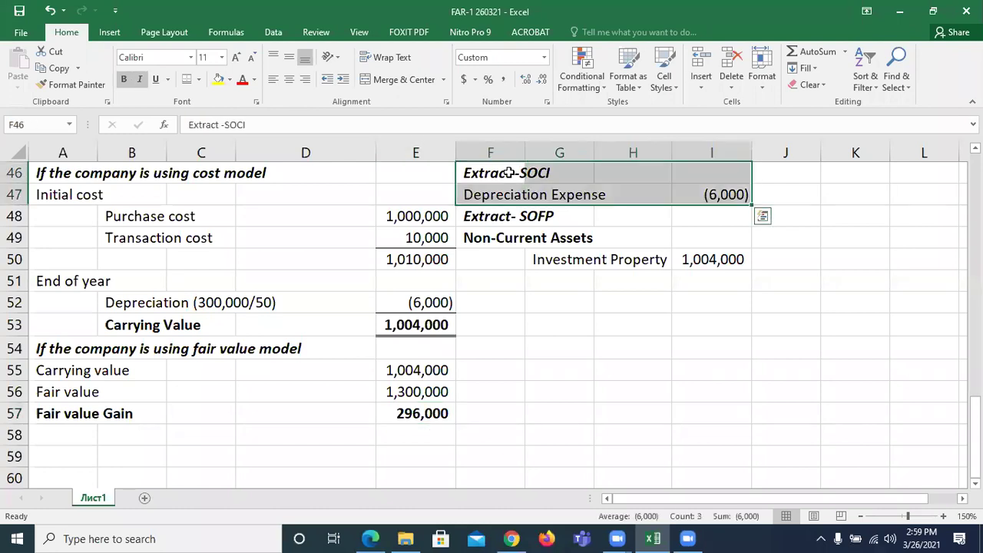
key(ctrl+c)
key(Down)
key(Down)
key(Down)
key(Down)
key(Down)
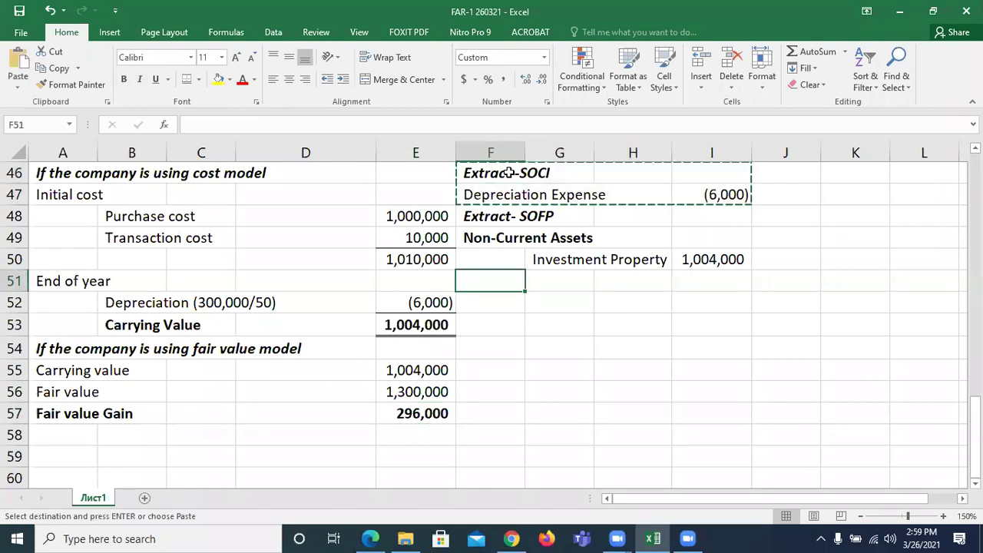
key(Down)
key(Down)
key(Down)
key(Return)
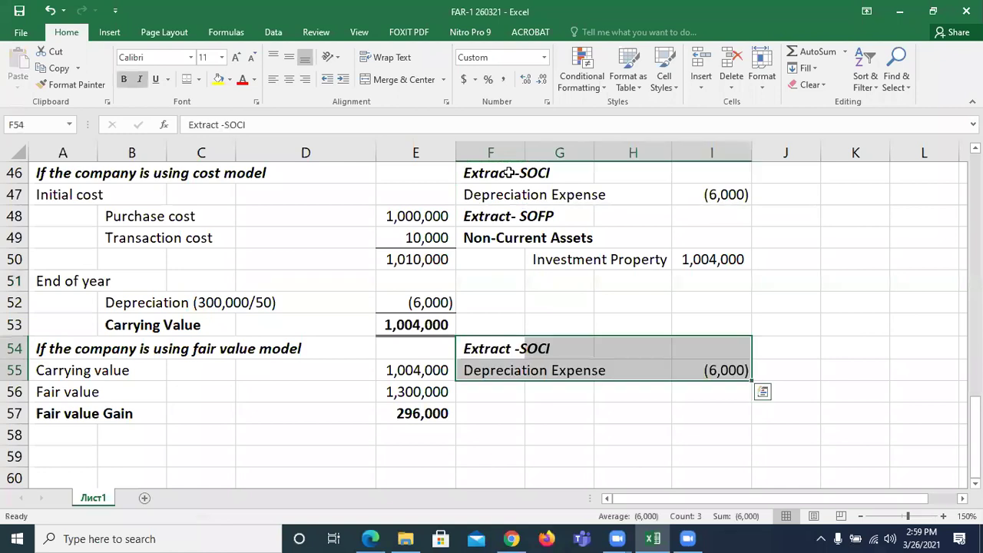
Add the line "FV gain on investment property" in F56, below the copied depreciation expense.
key(Down)
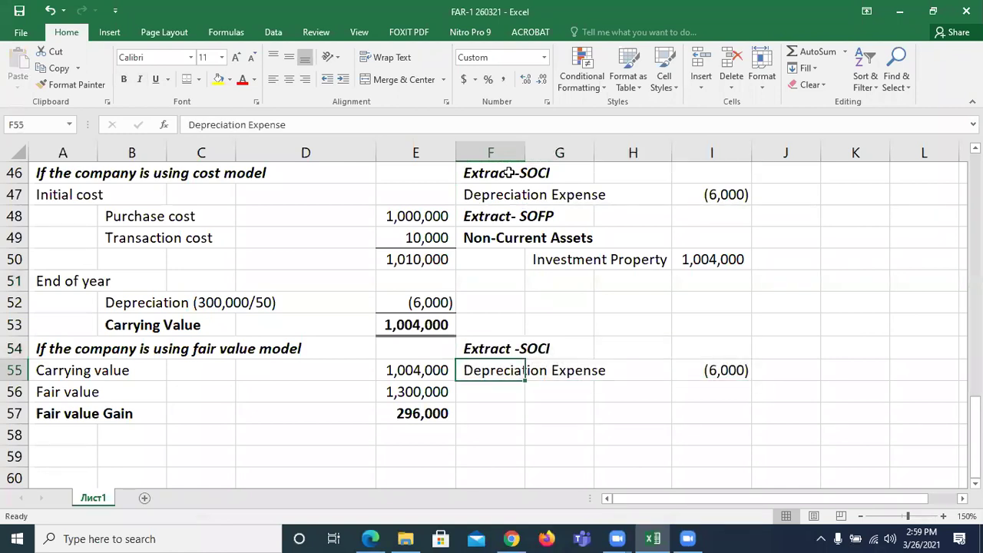
key(Down)
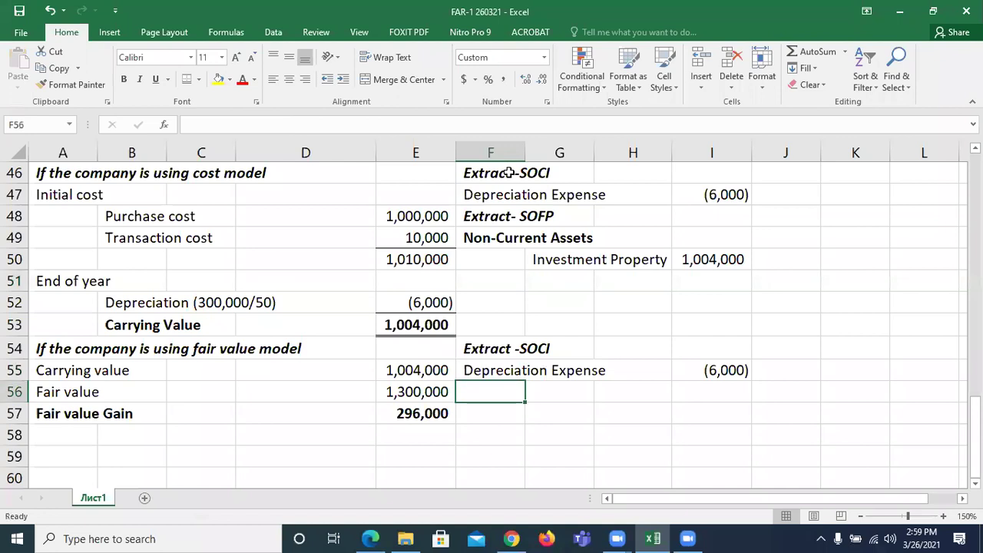
text(FV ga)
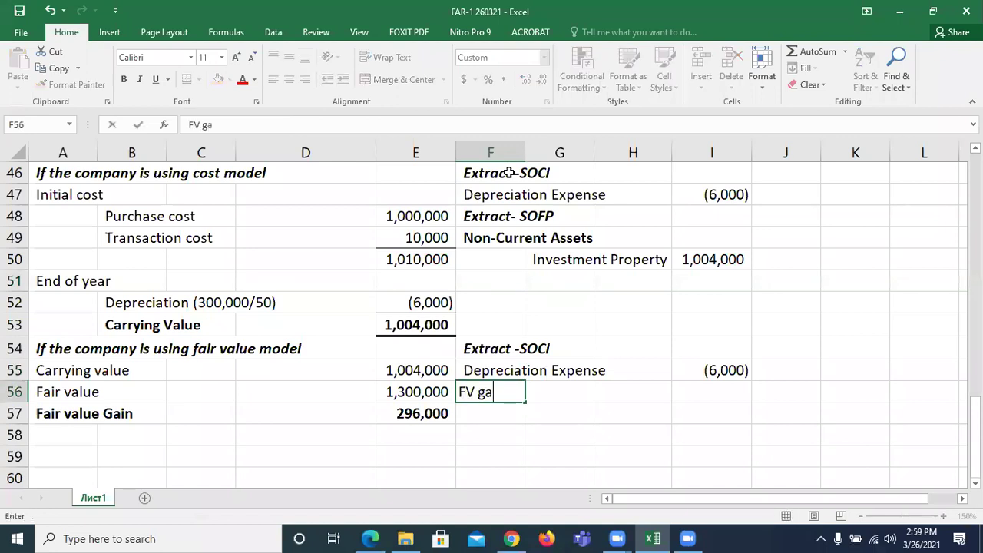
text(in on inv)
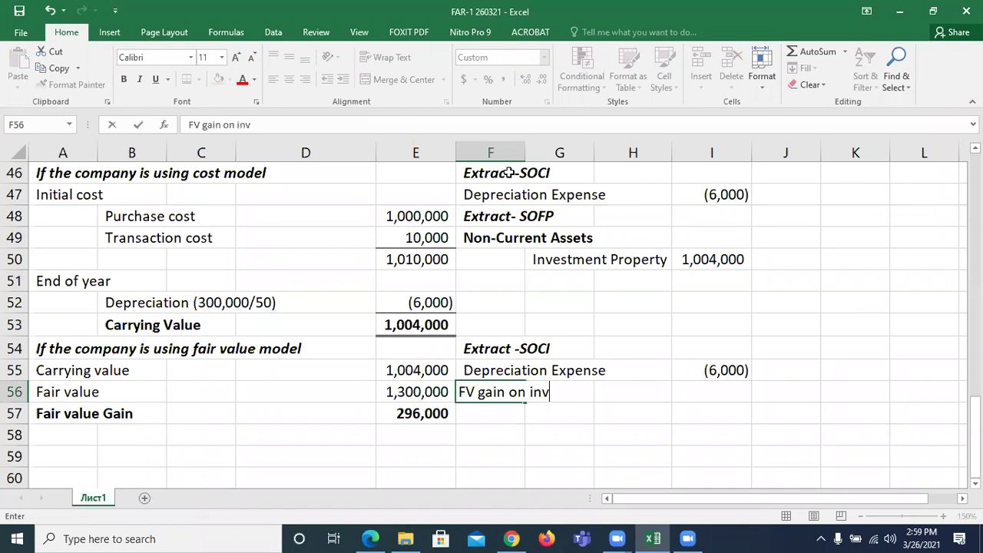
text(estment pro)
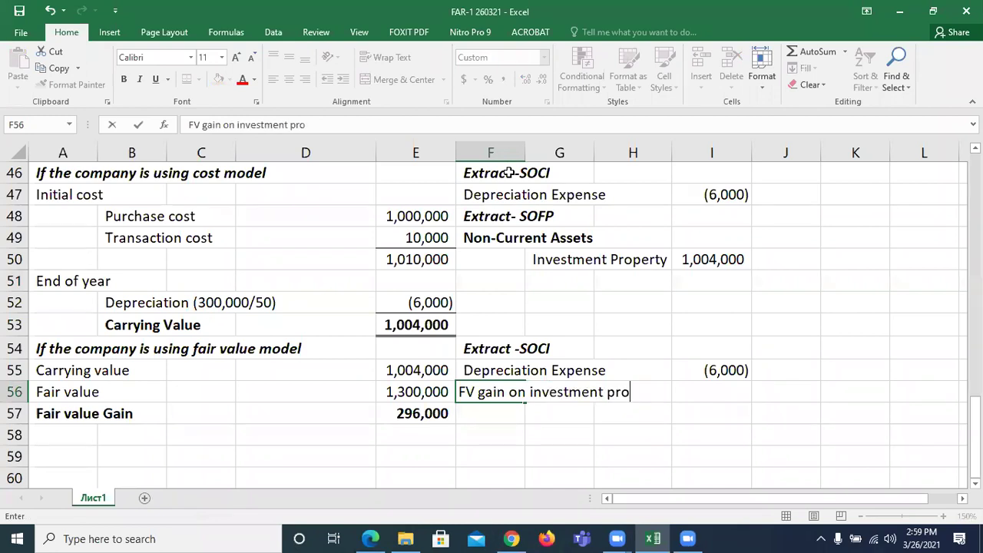
text(perty)
Link I56 to the calculated fair value gain with =E57.
key(Tab)
key(Tab)
key(Tab)
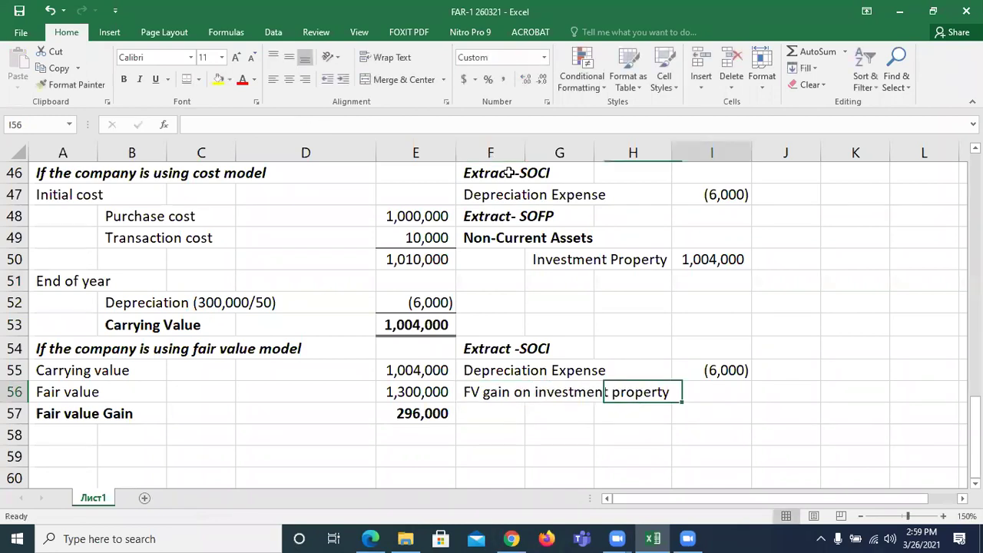
text(=)
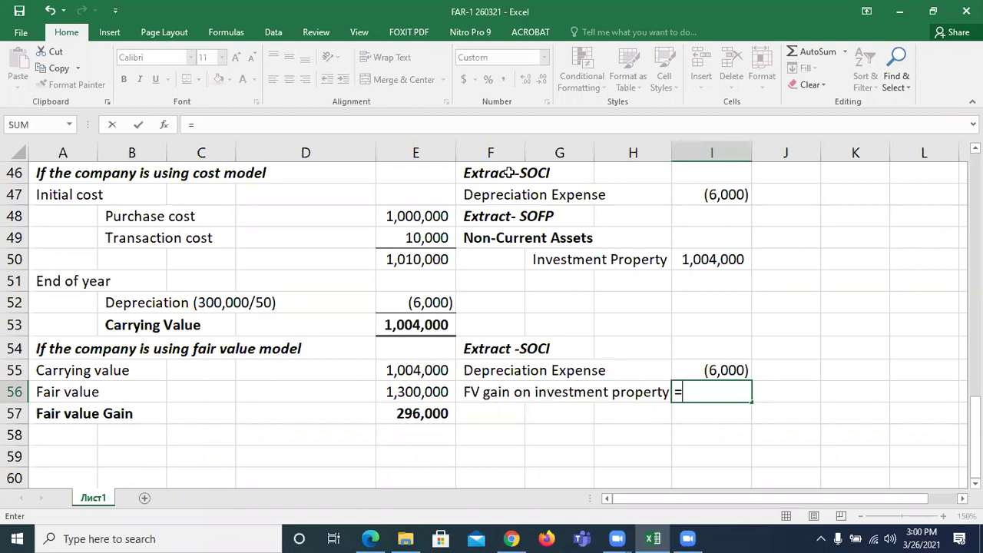
click(433, 409)
key(Return)
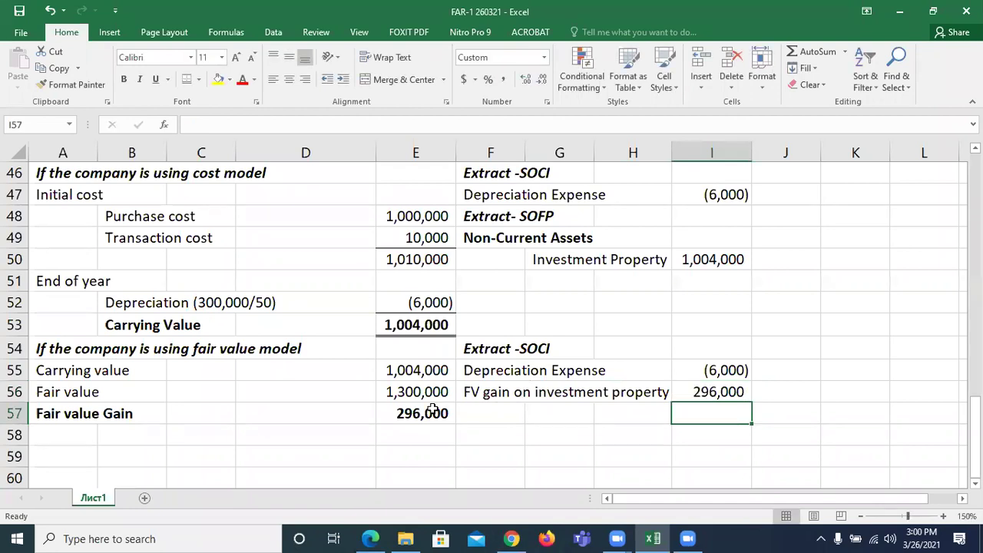
key(Up)
key(Up)
key(Down)
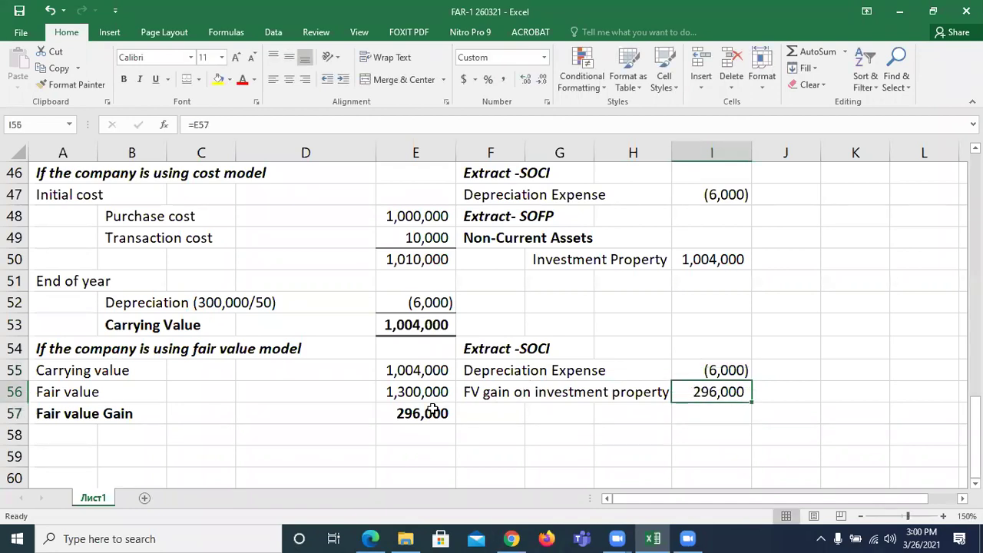
Copy the cost model's SOFP extract from F48:I50 to F57, below the fair value model's SOCI extract.
key(Down)
key(Left)
key(Left)
key(Up)
key(Up)
key(Up)
key(Up)
key(Up)
key(Up)
key(Up)
key(Up)
key(Up)
key(Up)
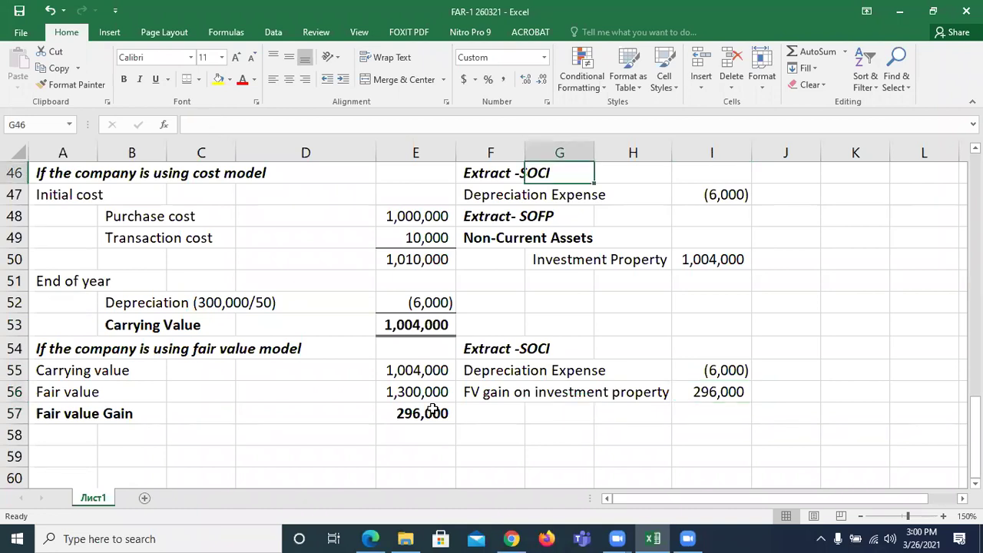
key(Down)
key(Down)
key(Left)
key(shift+Right)
key(shift+Right)
key(shift+Right)
key(shift+Down)
key(shift+Down)
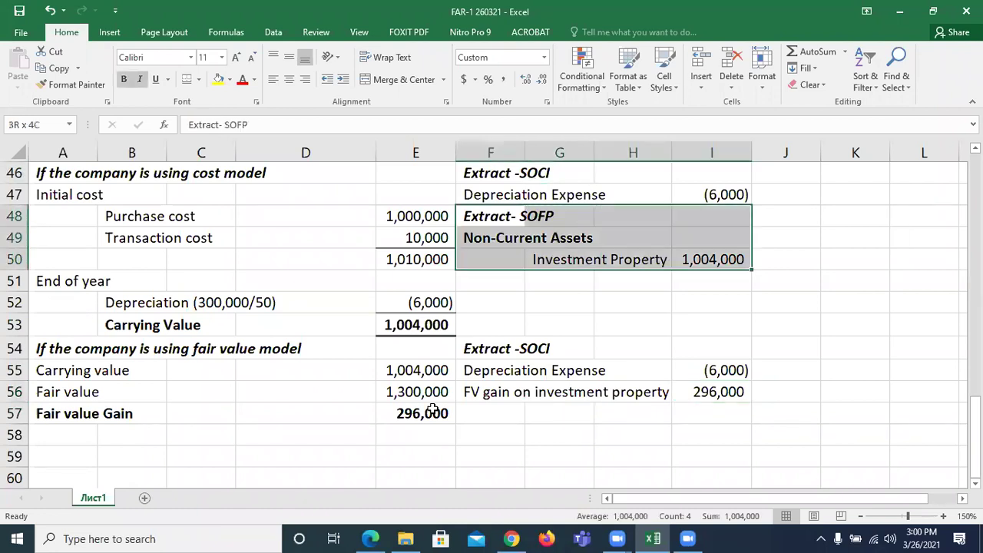
key(ctrl+c)
key(Down)
key(Down)
key(Down)
key(Down)
key(Down)
key(Down)
key(Down)
key(Down)
key(Down)
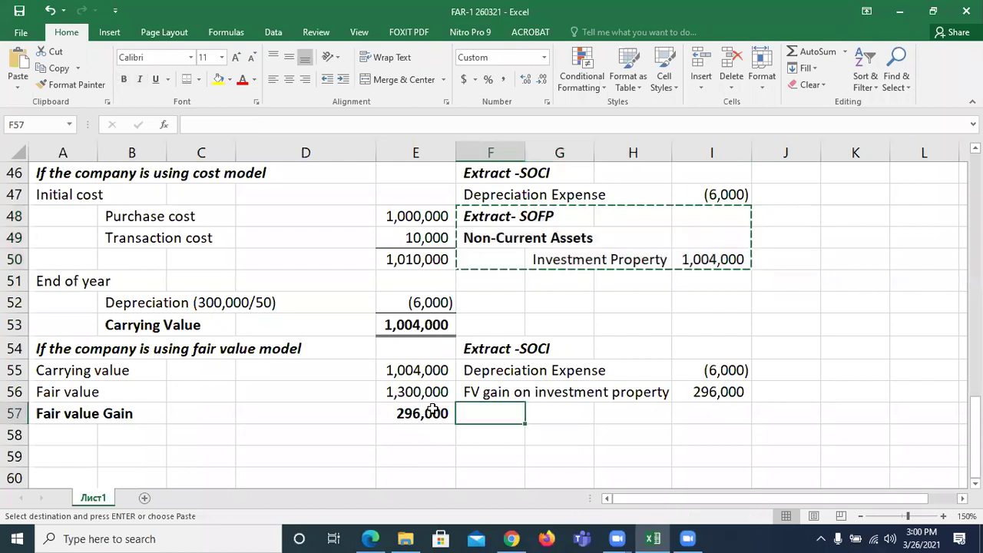
key(Return)
Replace the copied Investment Property amount in I59 with a link to the fair value, =E56, and return to column A.
key(Down)
key(Down)
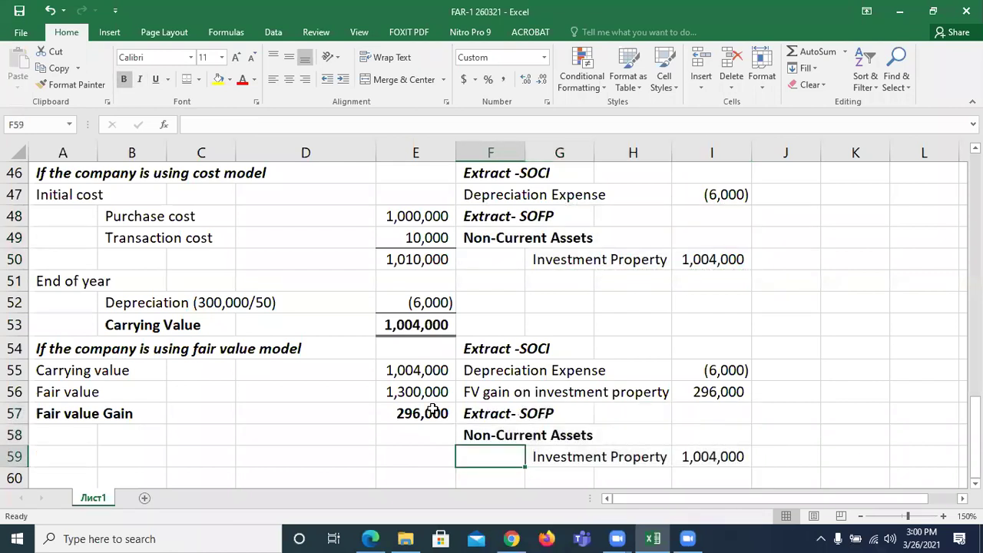
key(Right)
key(Right)
key(Right)
text(=)
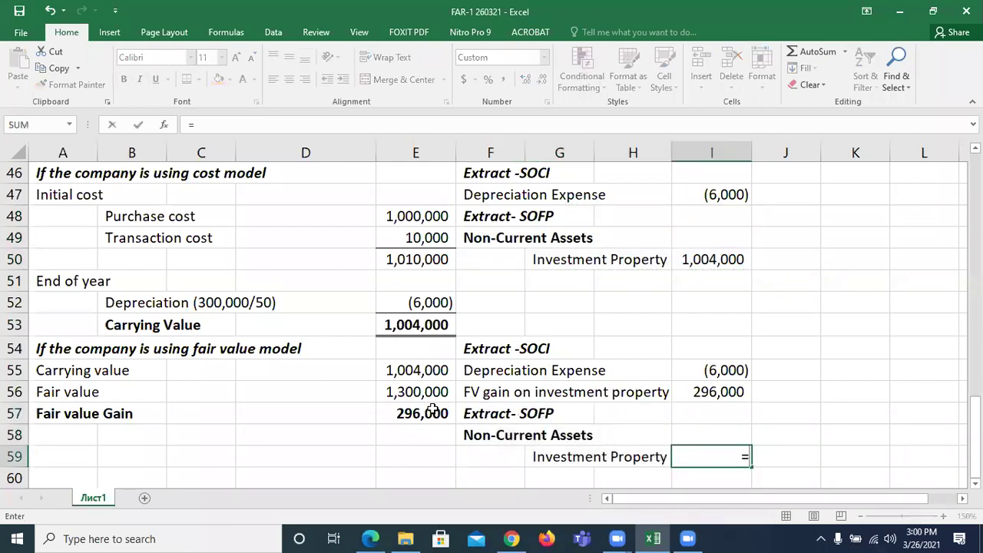
click(420, 393)
key(Return)
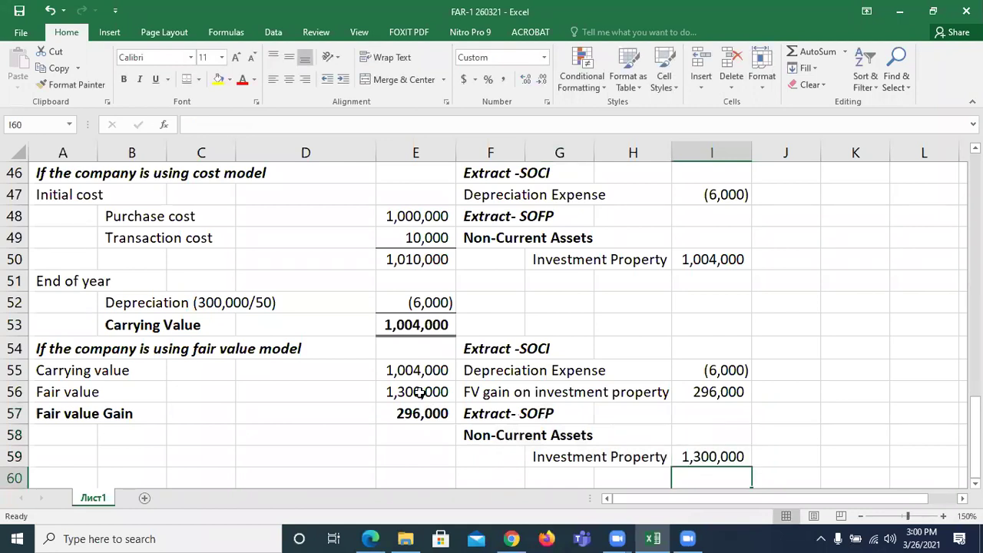
key(Home)
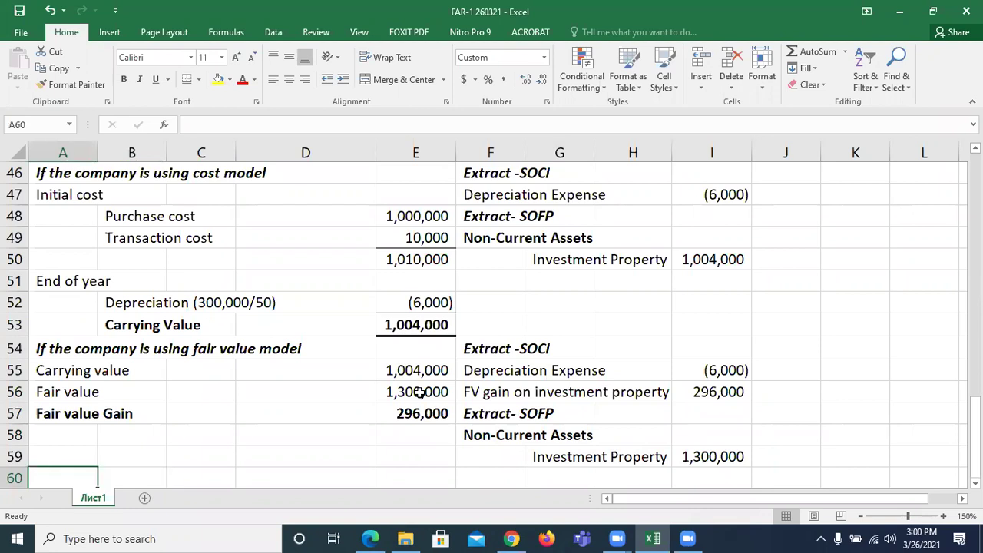
key(Up)
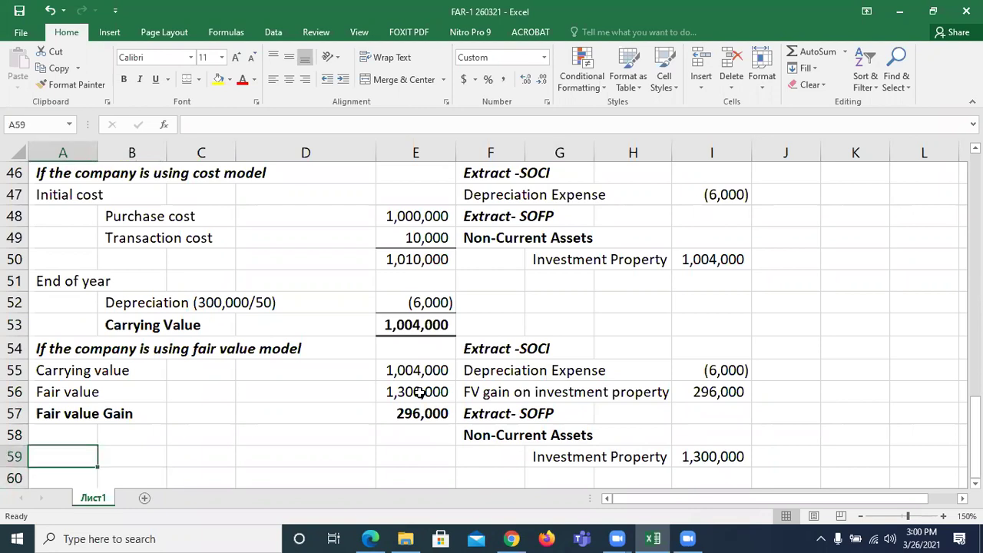
Enter the note "Let's assume the fv had increased to Rs. 1.4 million at Y-2 end." in A58.
key(Up)
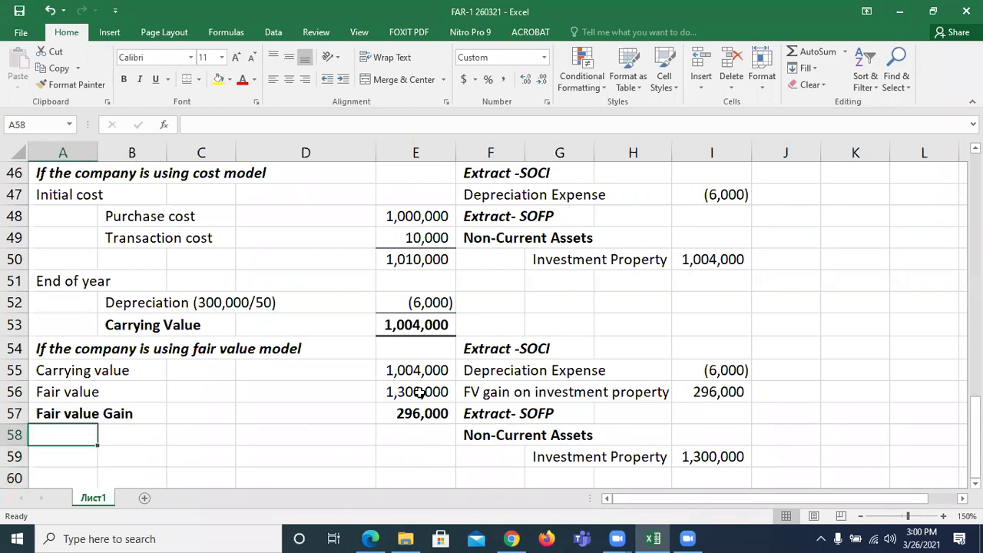
text(Lwt)
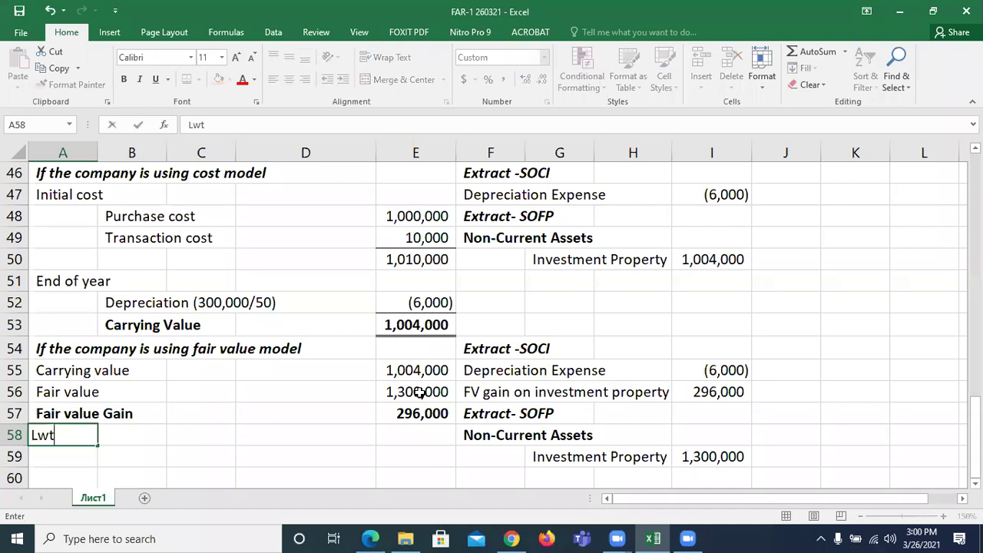
key(BackSpace)
key(BackSpace)
text(et's assume the f)
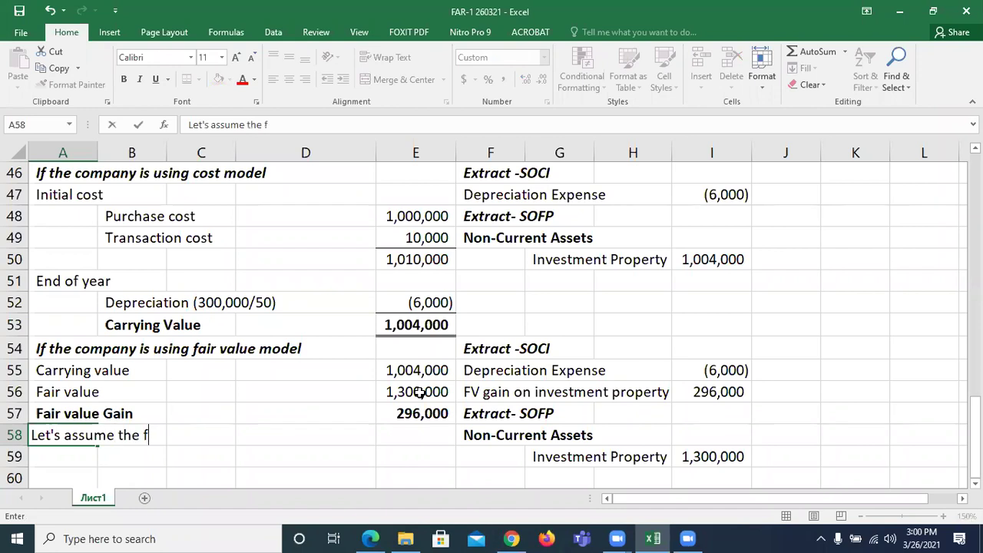
text(v had i)
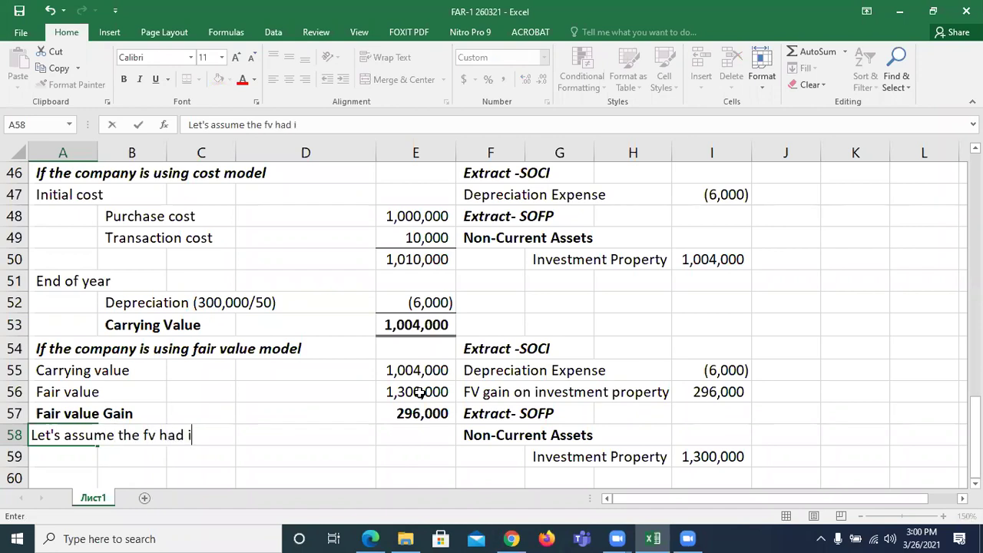
text(ncreased)
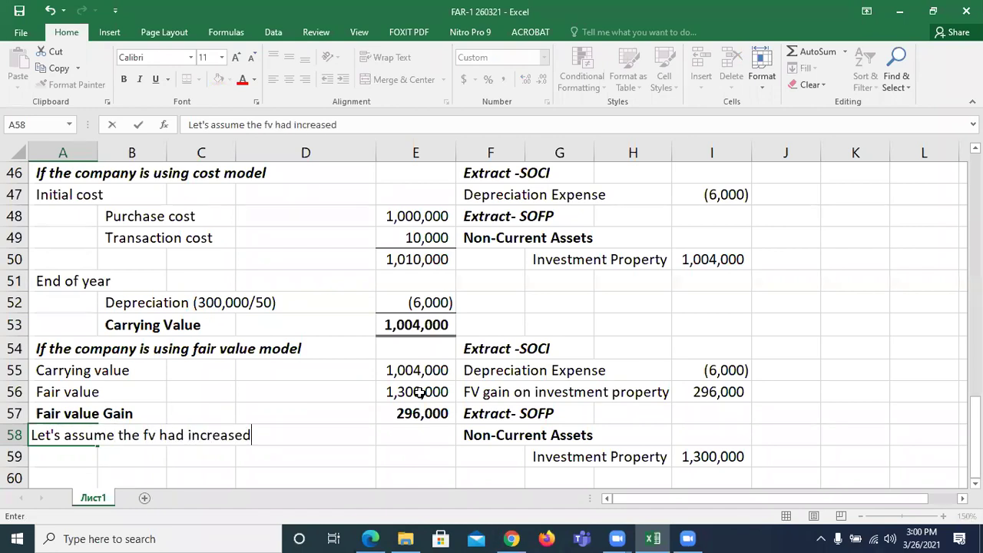
text( to Rs. 1.4 )
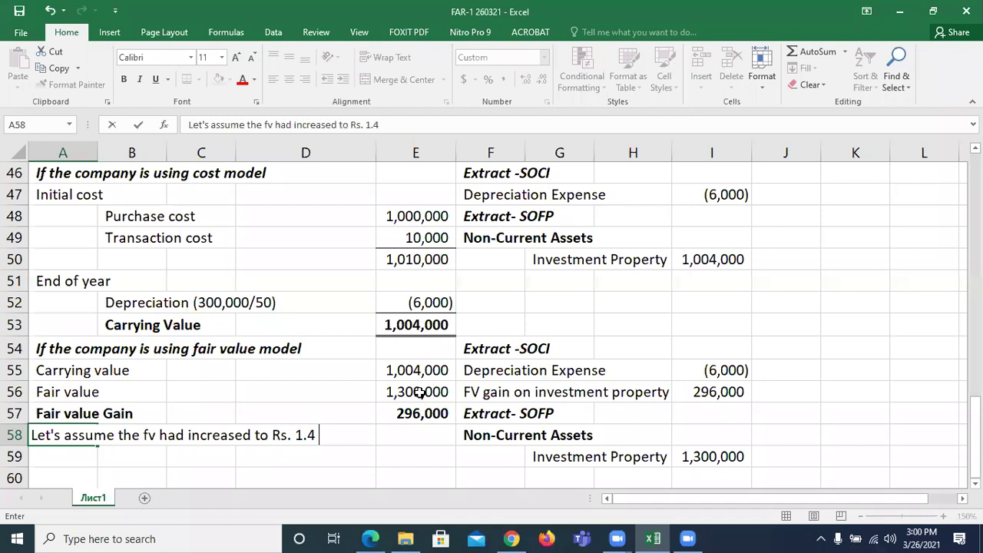
text(million in)
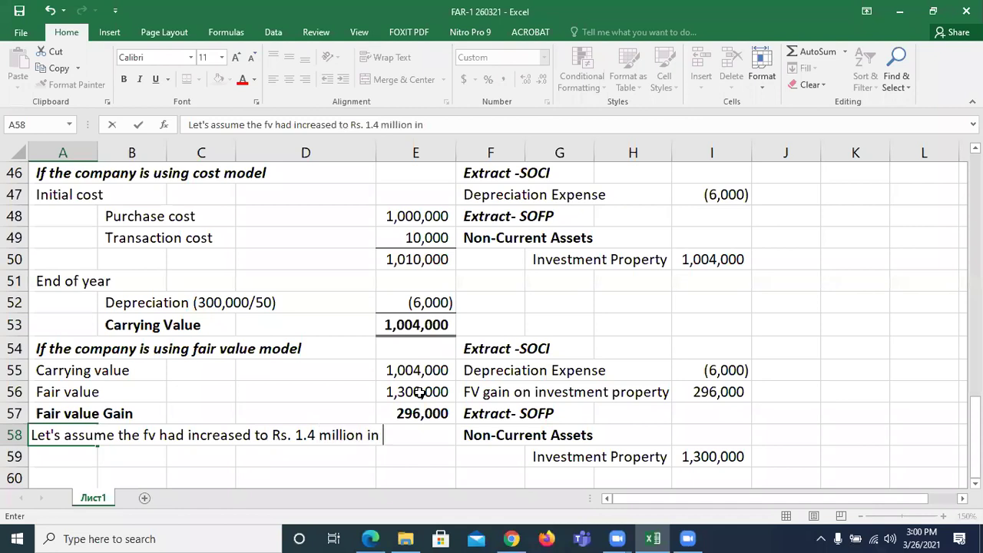
key(BackSpace)
key(BackSpace)
key(BackSpace)
text(at Y-2)
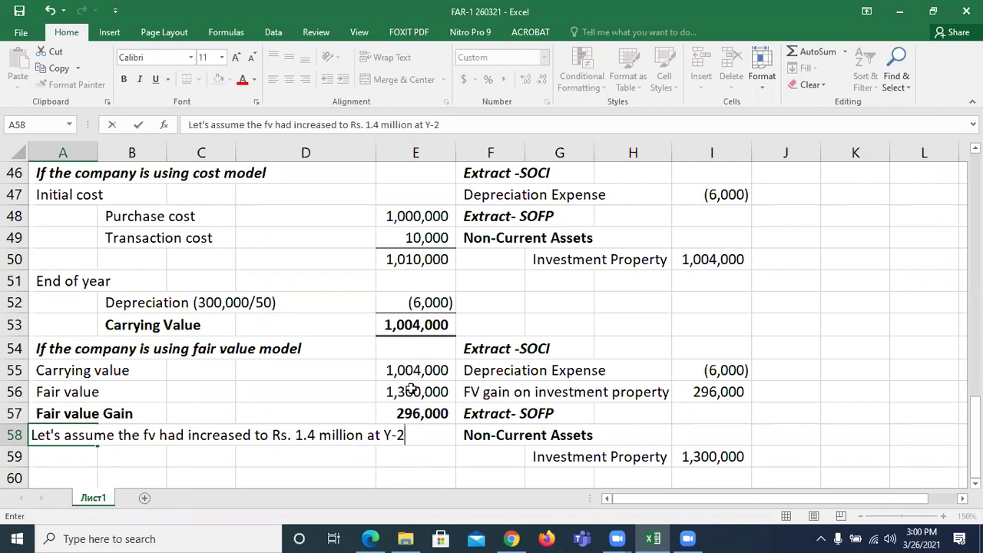
text( ebd)
key(BackSpace)
key(BackSpace)
text(nd.)
key(Return)
Format the assumption note in A58 as red, bold and italic.
key(Up)
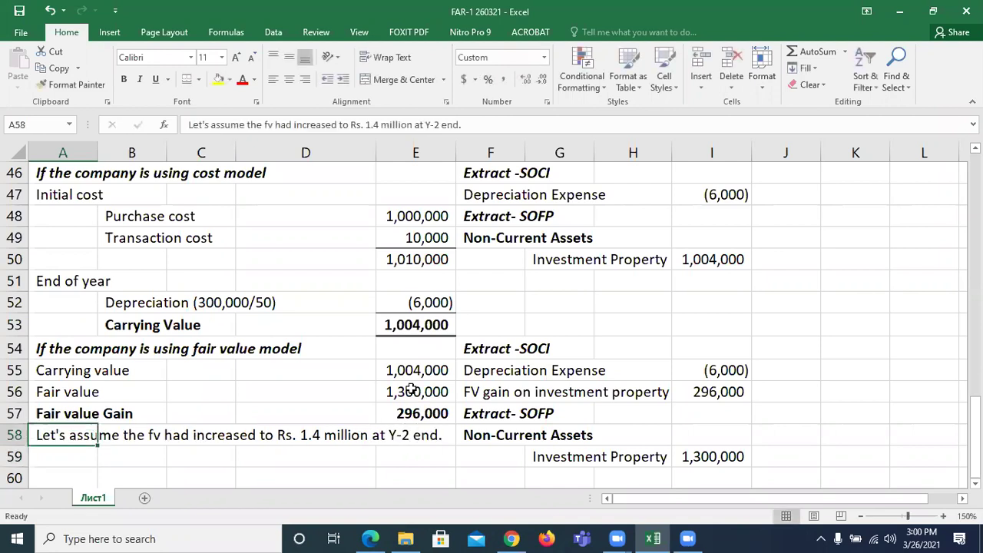
click(242, 81)
key(ctrl+b)
key(ctrl+i)
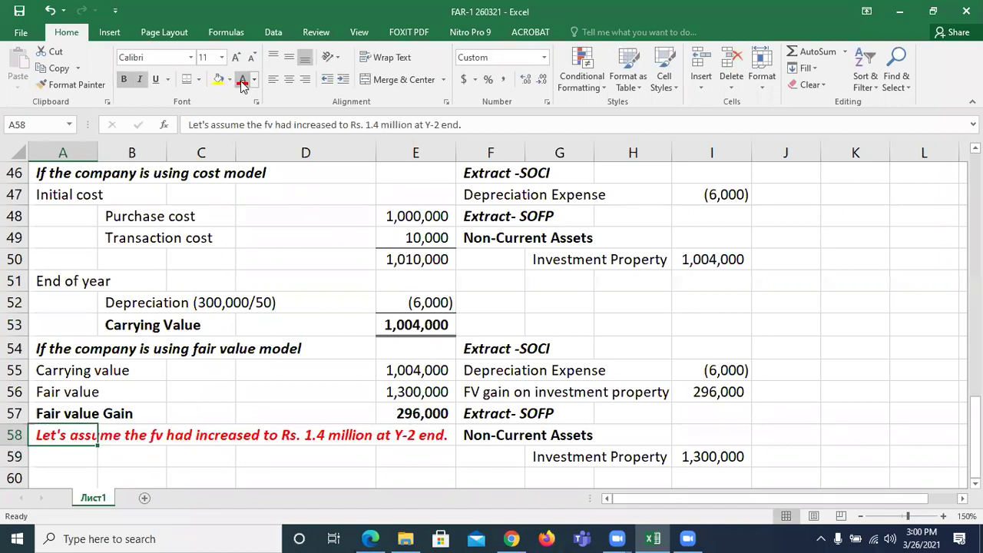
key(Down)
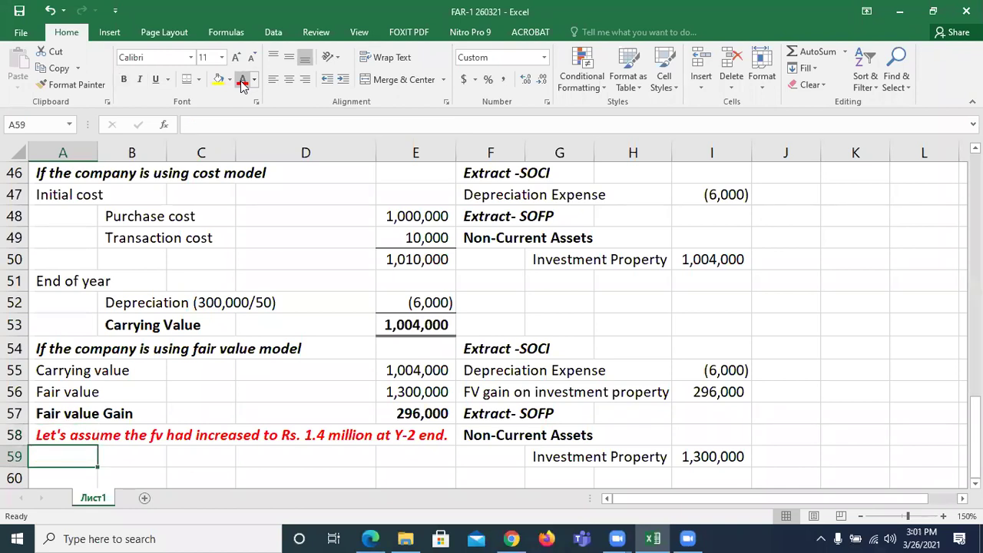
key(Up)
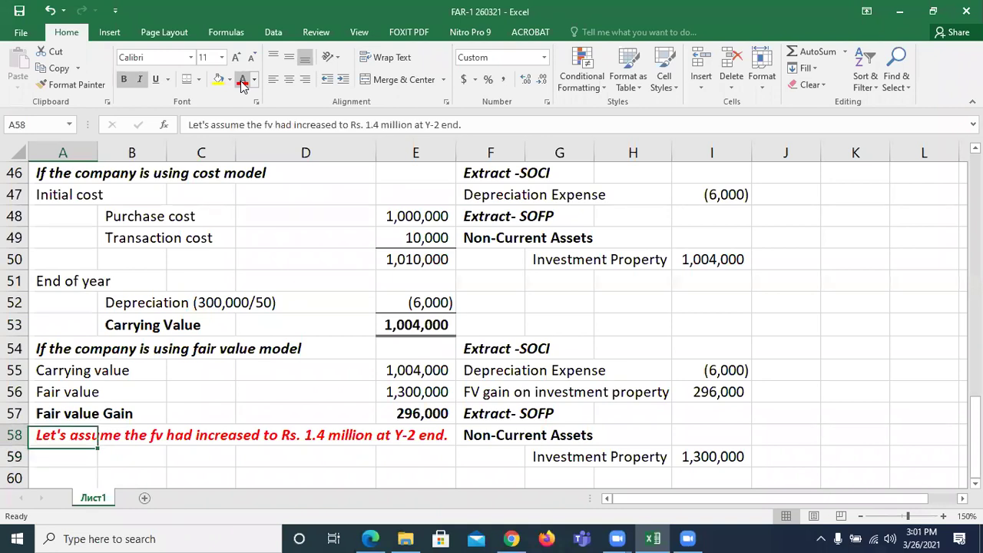
Add the label "Carrying value" in A59 and link E59 to the first-year fair value with =E56.
key(Down)
text(Car)
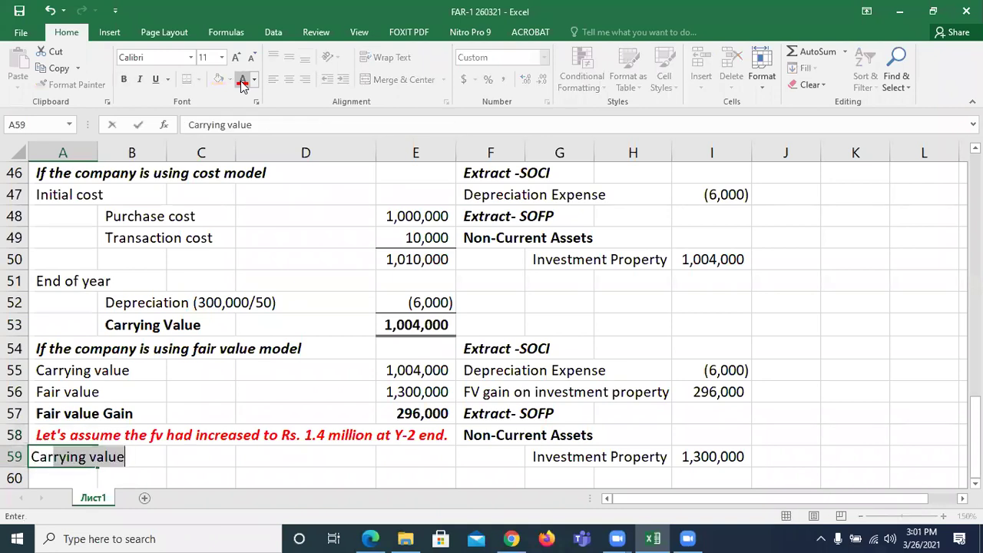
text(ry)
key(Tab)
key(Tab)
key(Tab)
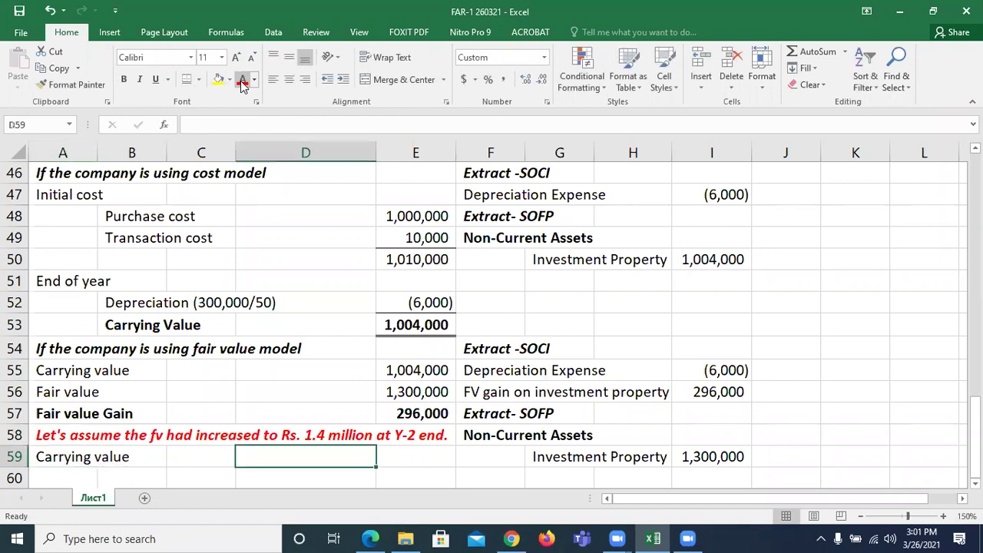
key(Tab)
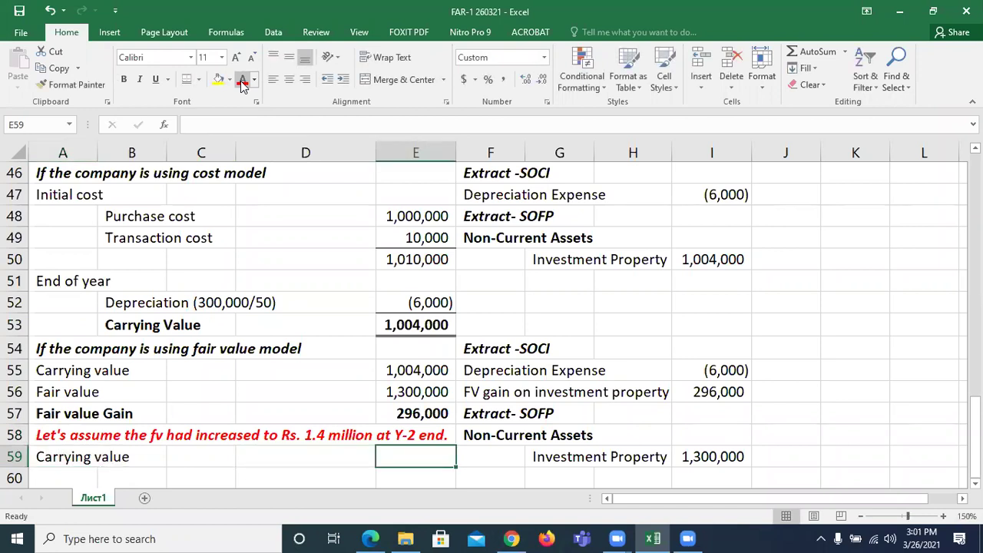
text(=)
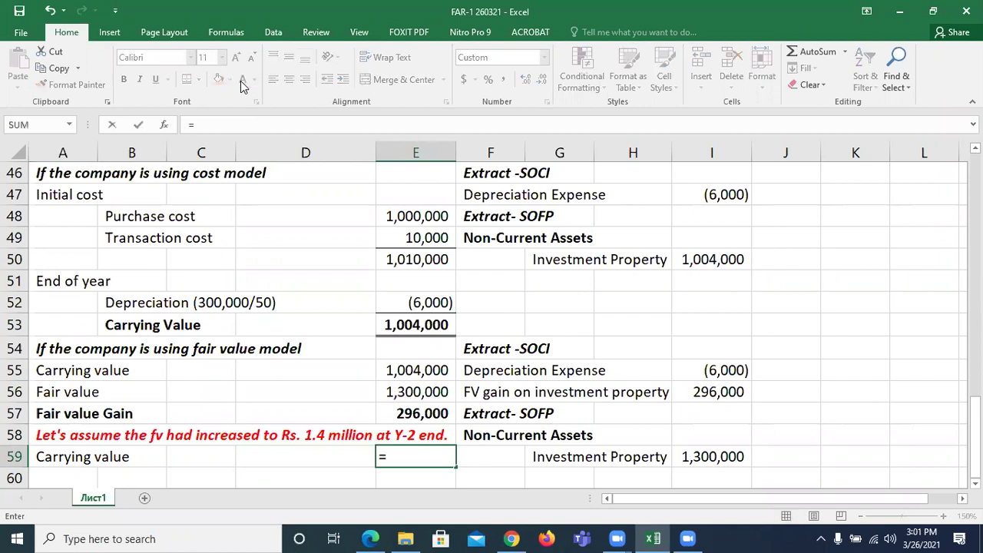
key(Up)
key(Up)
key(Up)
key(Return)
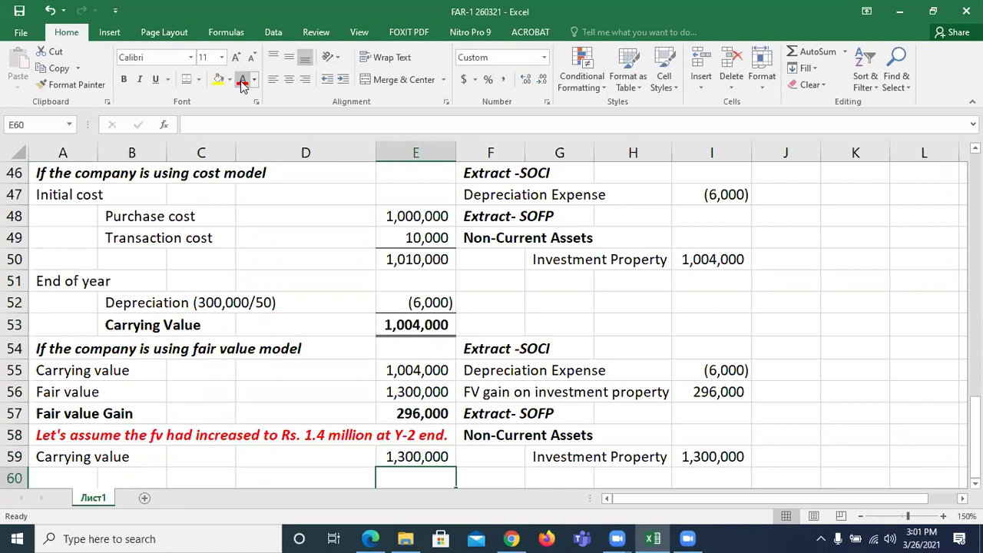
Add the label "Fair value" in A60 and enter 1400000 in E60.
key(Left)
key(Left)
key(Left)
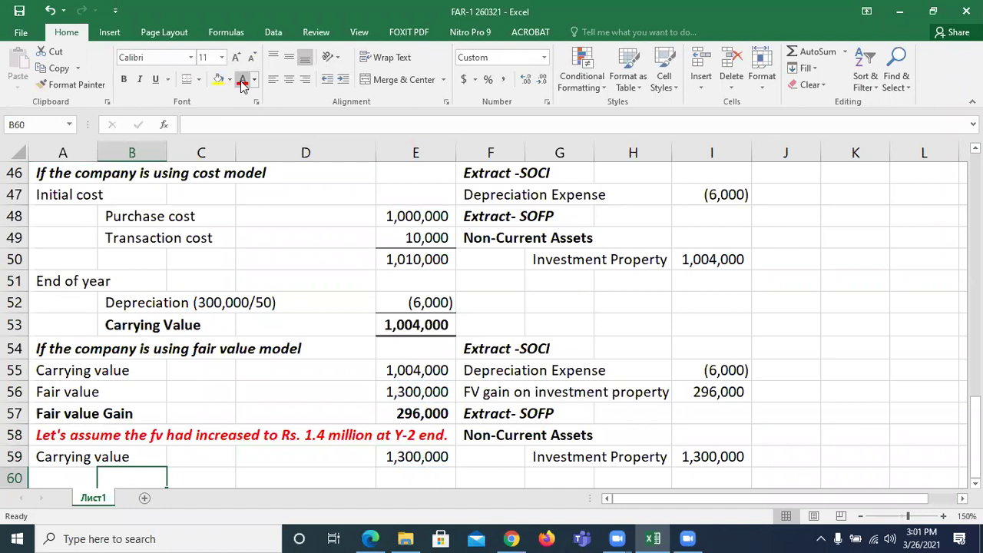
key(Left)
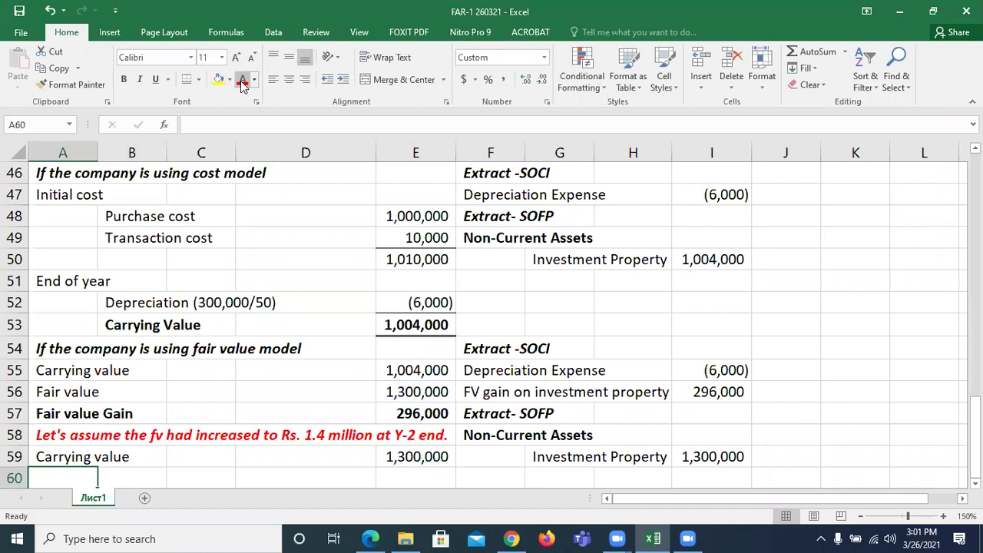
text(Fair valu)
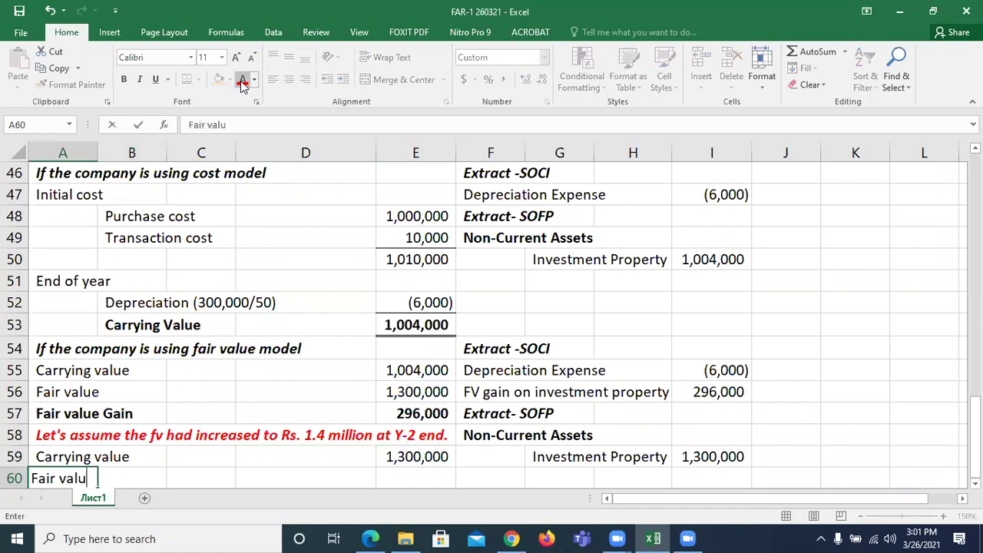
text(e)
key(Right)
key(Right)
key(Right)
key(Right)
text(1)
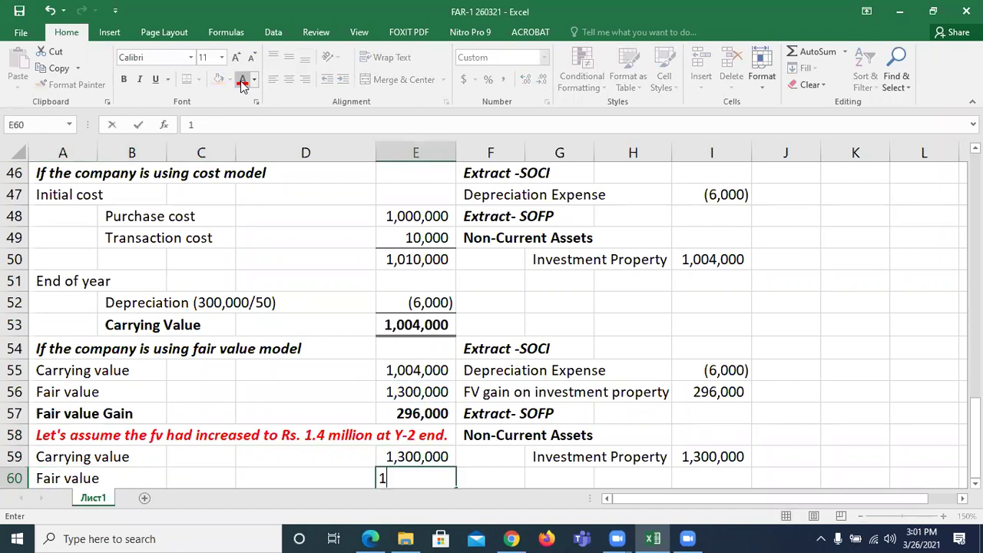
text(400000)
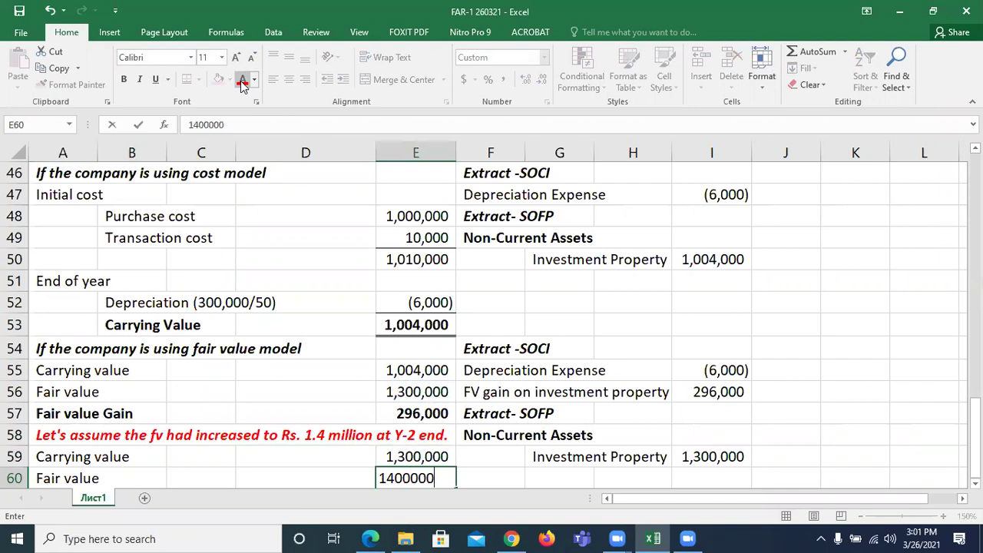
key(Return)
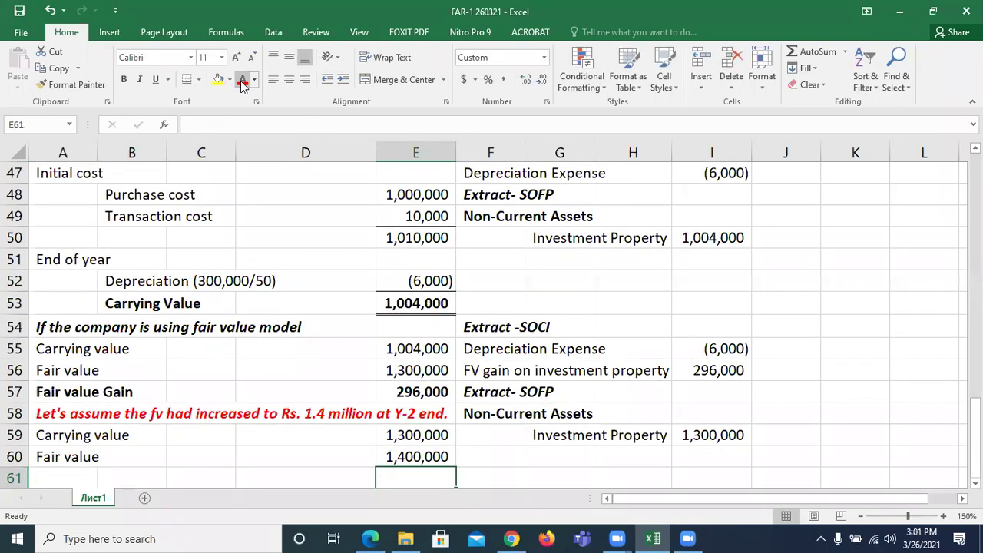
Calculate the second-year gain in E61 with =E60-E59 and label it "Fair value Gain" in A61.
text(=)
key(Up)
text(-)
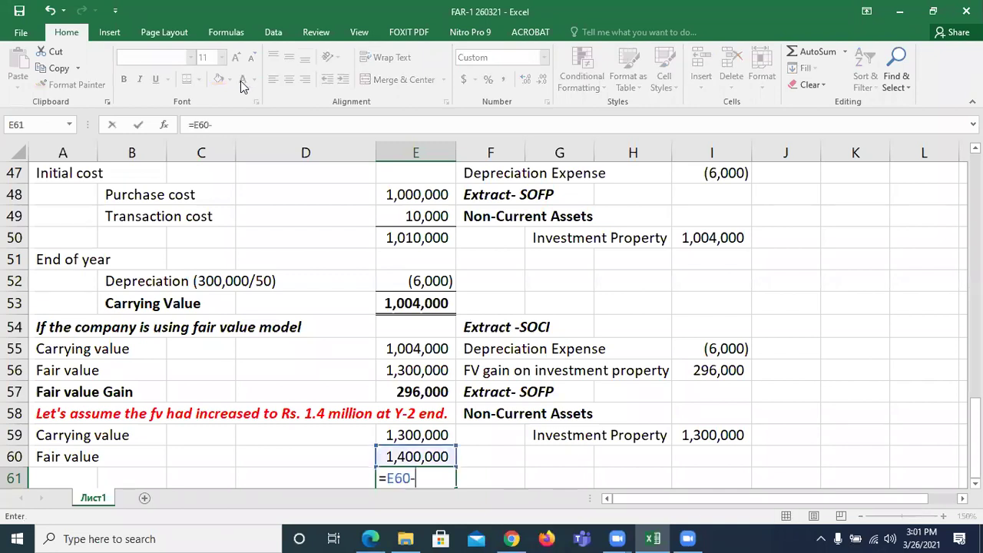
key(Up)
key(Up)
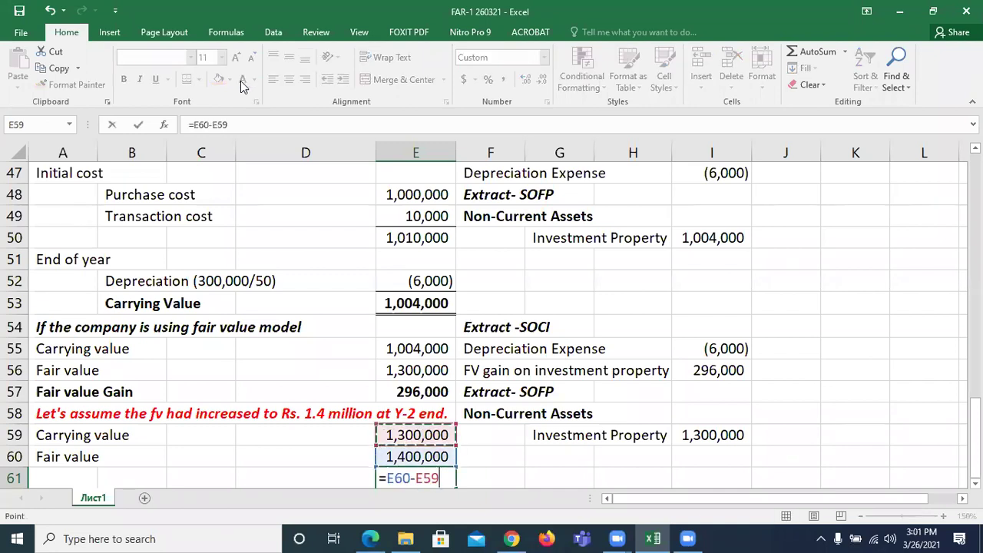
key(shift+Tab)
key(Home)
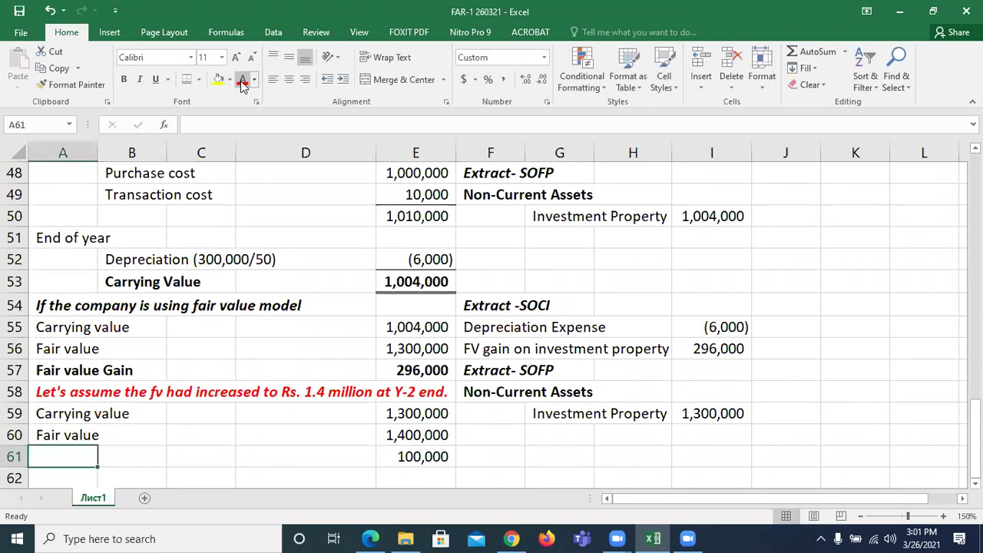
text(Fair value g)
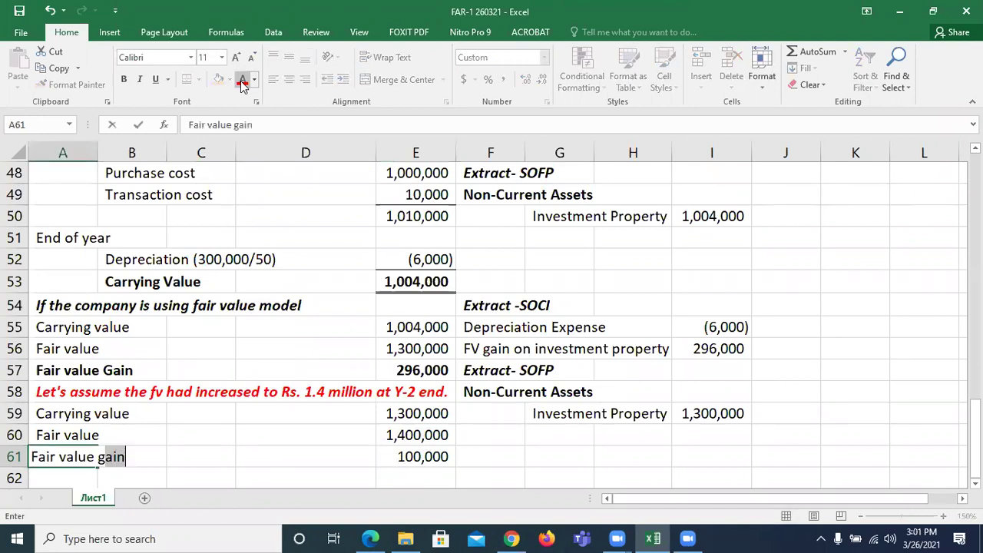
key(Return)
Make the Fair value Gain row A61:E61 bold and give E61 a top and double bottom border.
key(ctrl+shift+Right)
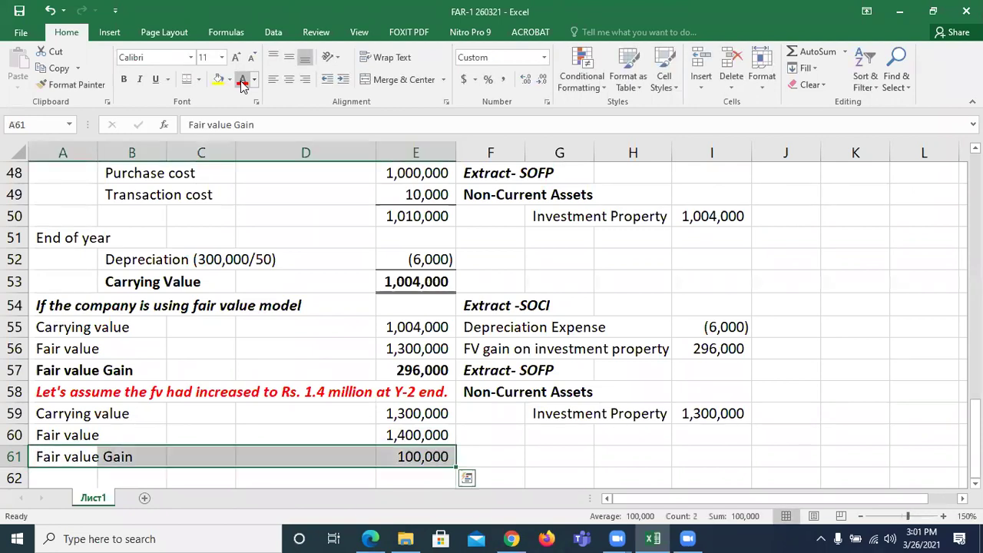
key(ctrl+b)
key(ctrl+Right)
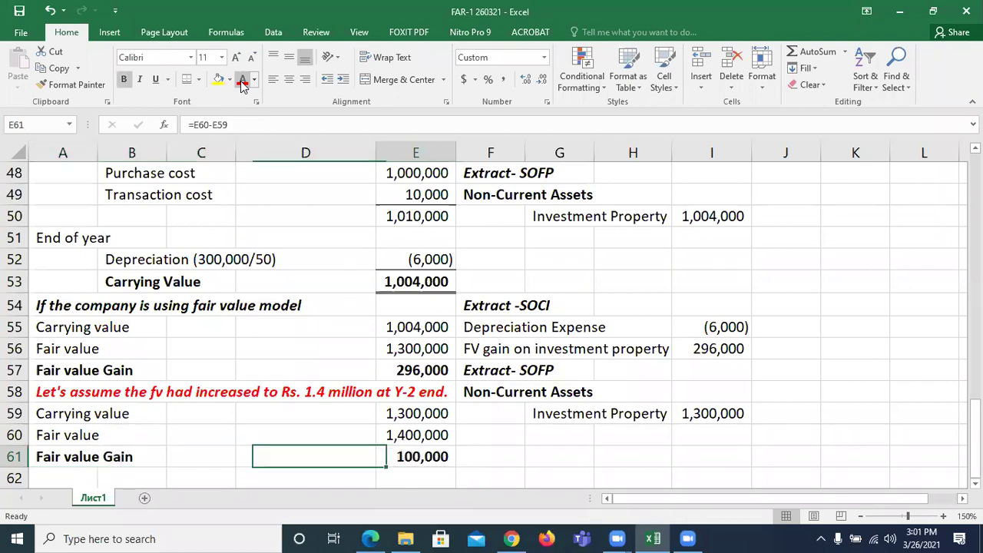
click(184, 83)
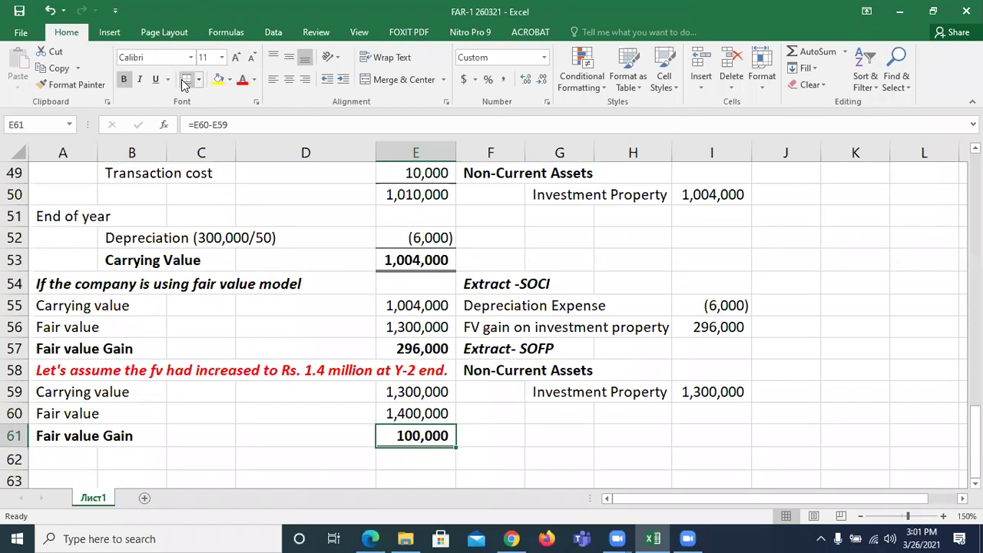
Enter the column heading "Year-1" in I54, above the fair value model's SOCI amounts.
key(Up)
key(Up)
key(Up)
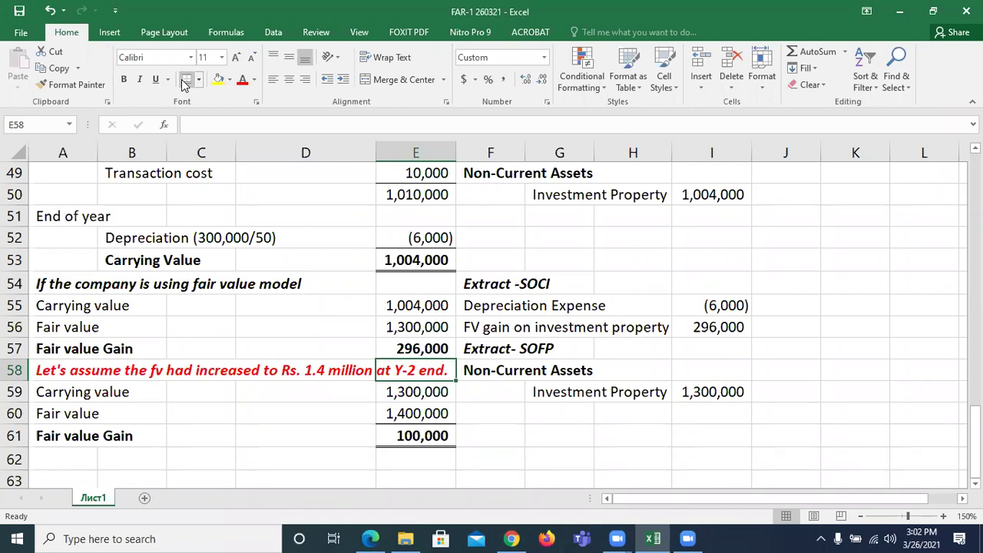
key(Down)
key(Down)
key(Right)
key(Right)
key(Right)
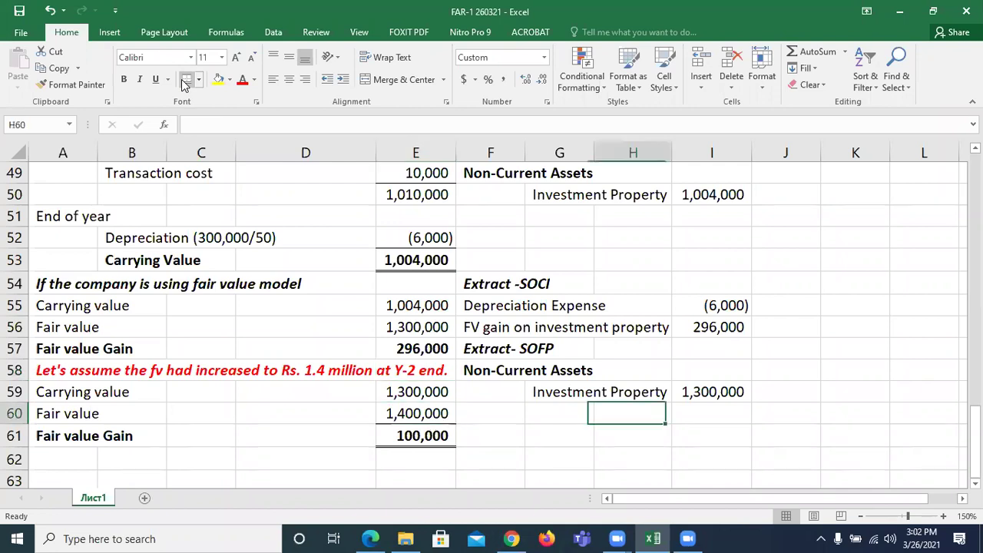
key(Up)
key(Up)
key(Right)
key(Up)
key(Up)
key(Up)
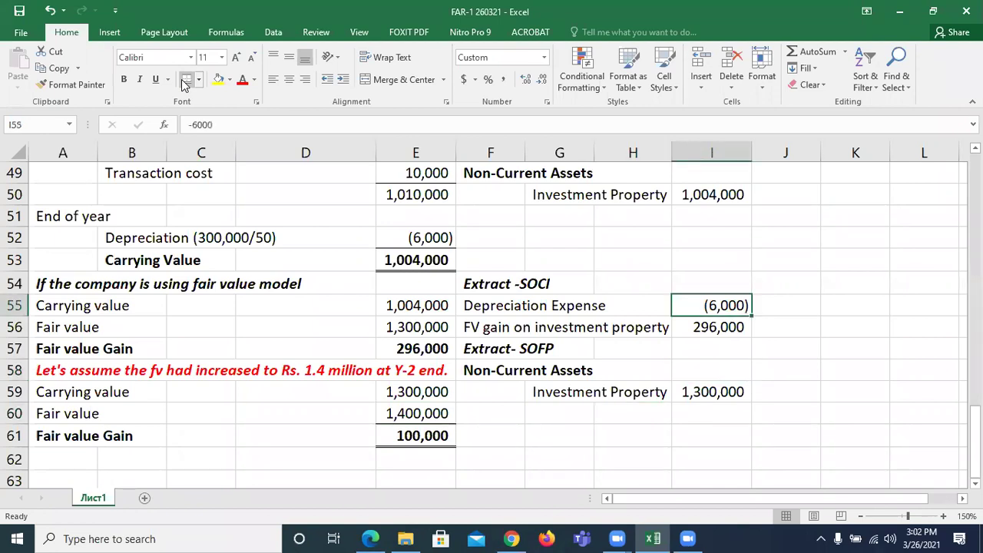
key(Up)
text(Year-)
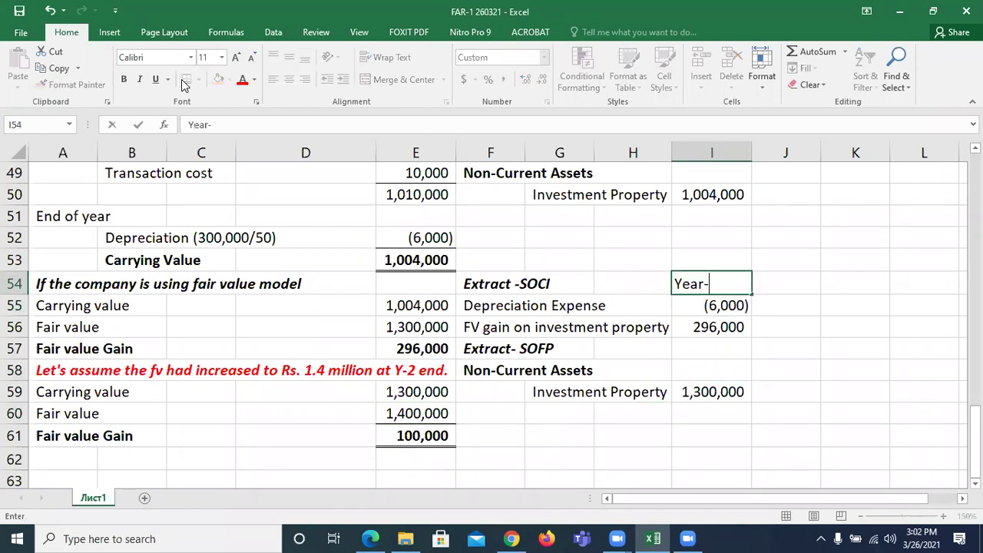
text(1)
key(ctrl+Return)
Copy the "Year-1" heading from I54 into J54 and change it to "Year-2".
key(ctrl+c)
key(Right)
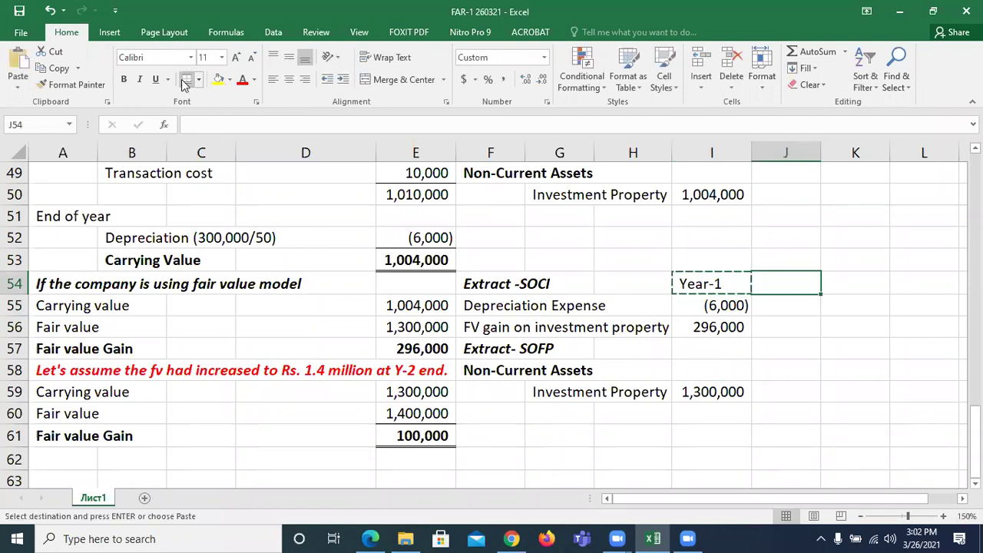
key(Return)
key(F2)
key(BackSpace)
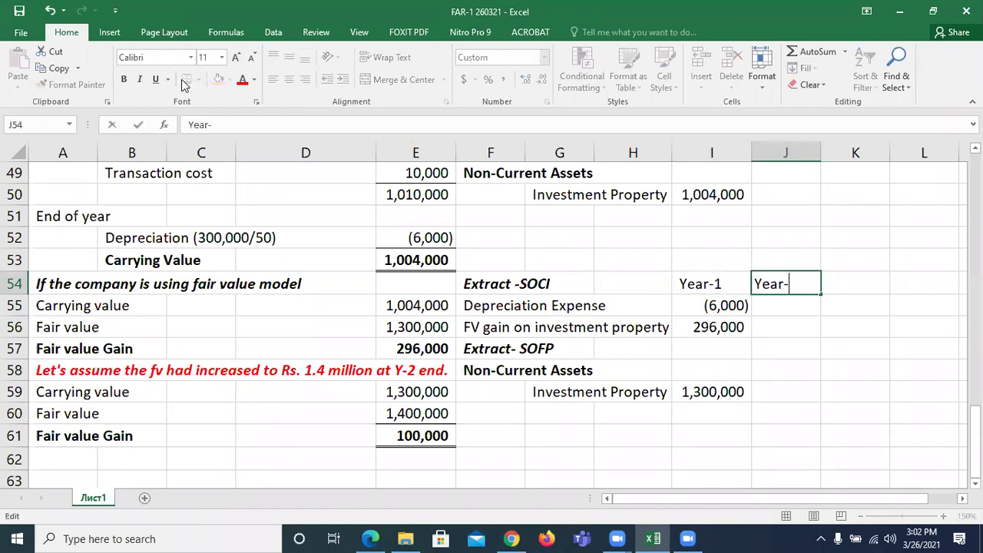
text(2)
key(ctrl+Return)
Make the column headings in I54:J54 bold.
key(Left)
key(shift+Right)
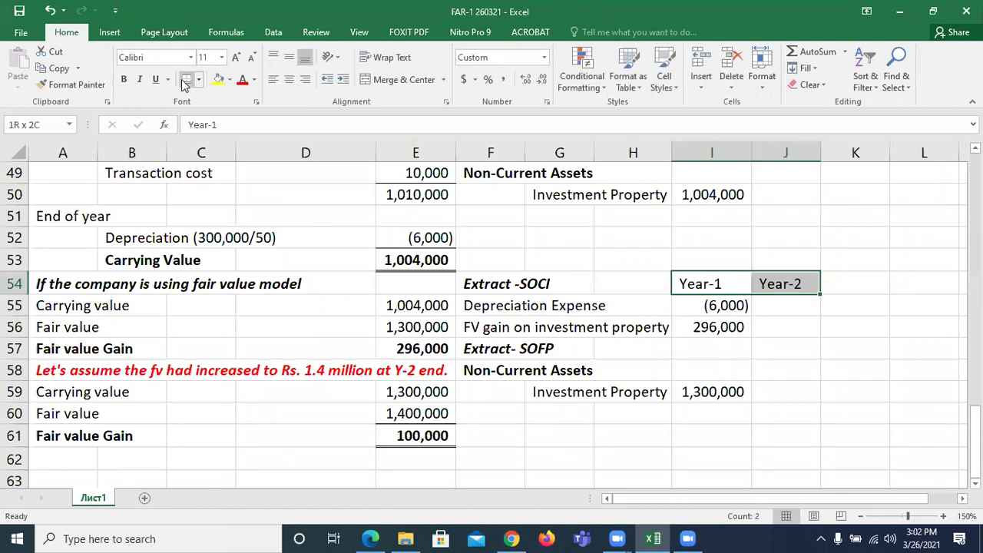
key(ctrl+b)
Enter 0 as the Year-2 depreciation expense in J55 and link the Year-2 FV gain in J56 to E61.
key(Right)
key(Down)
text(0)
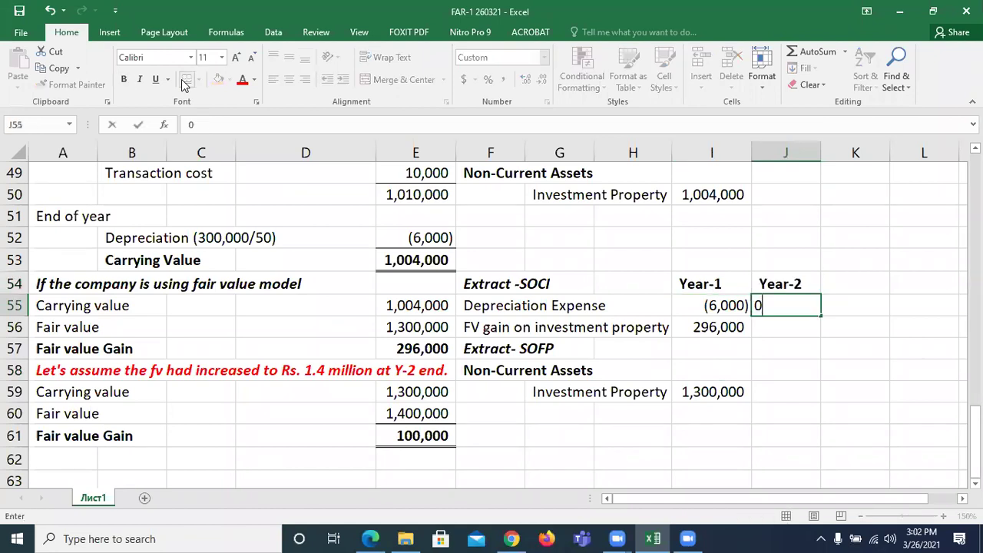
key(Return)
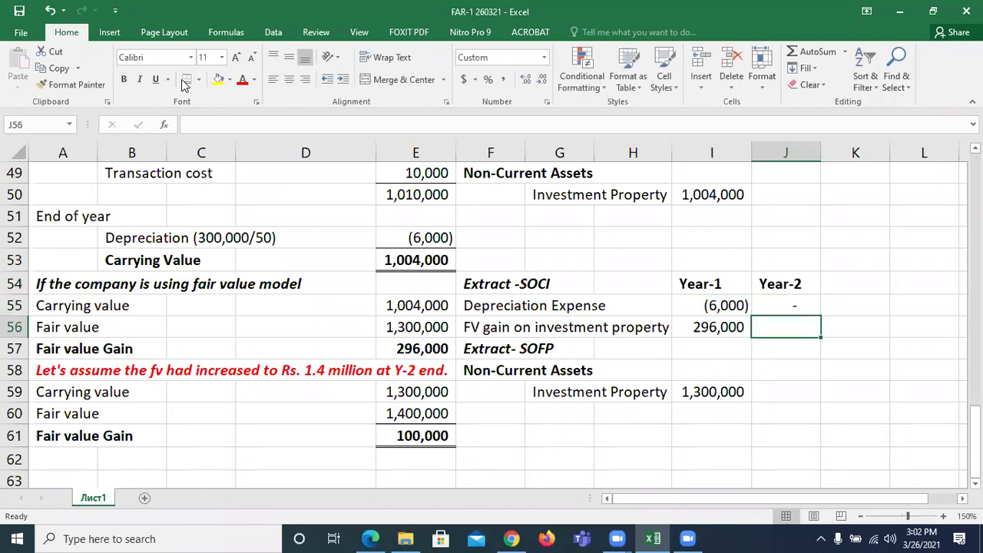
text(=)
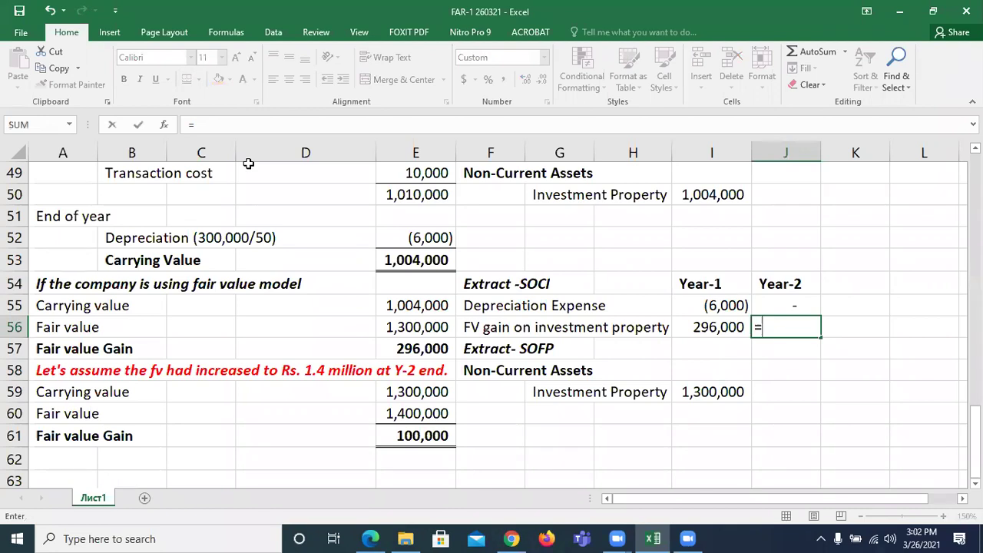
click(417, 435)
key(Return)
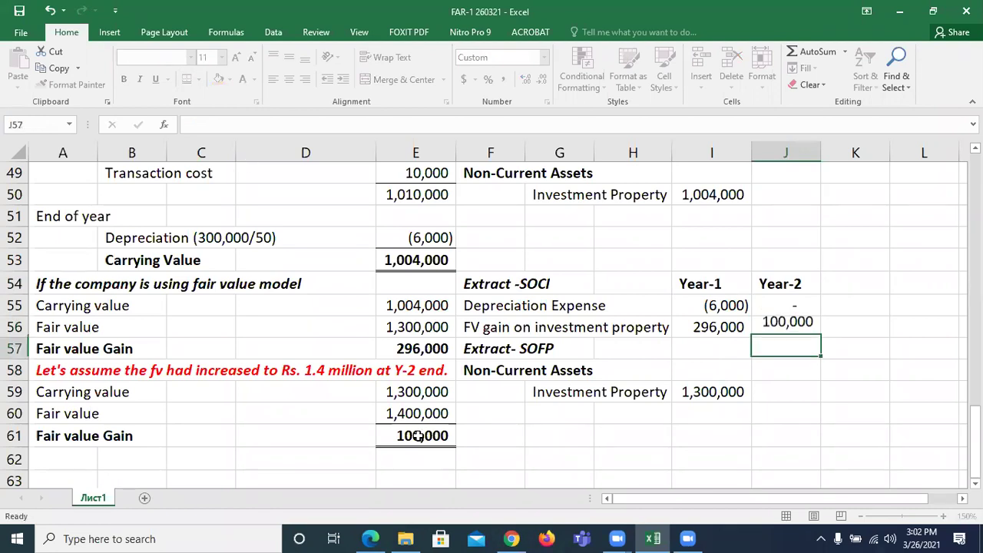
Link the Year-2 Investment Property amount in J59 to the second-year fair value with =E60.
key(Down)
key(Down)
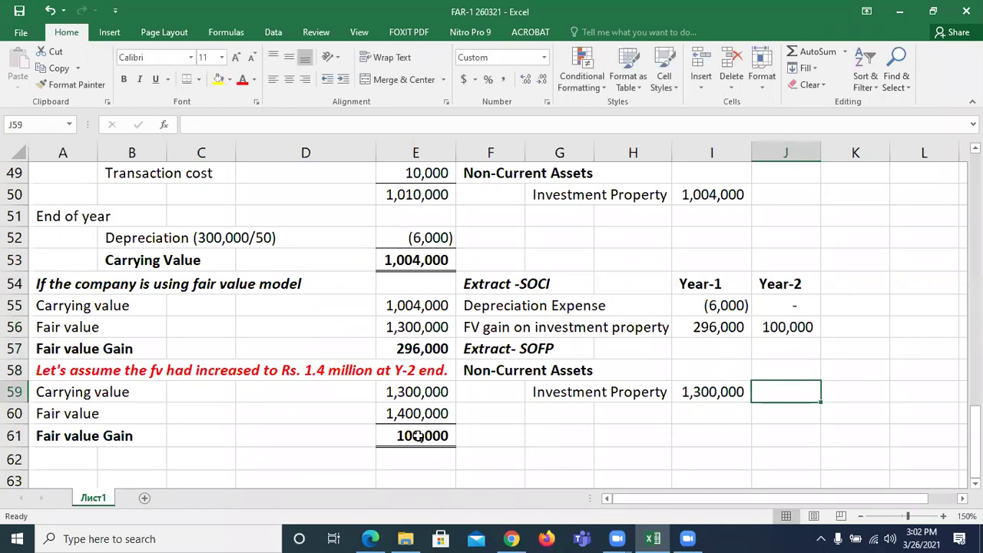
text(=)
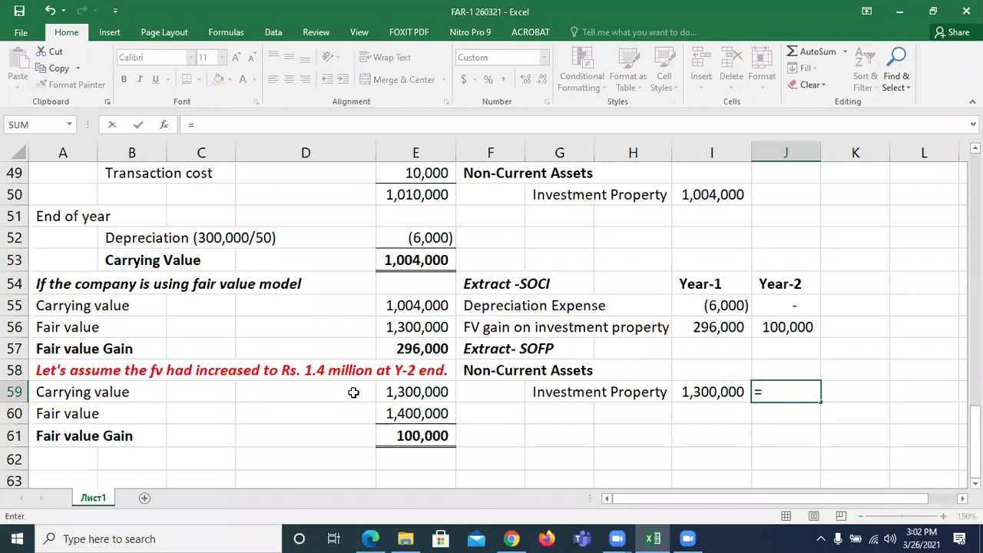
click(405, 412)
key(Return)
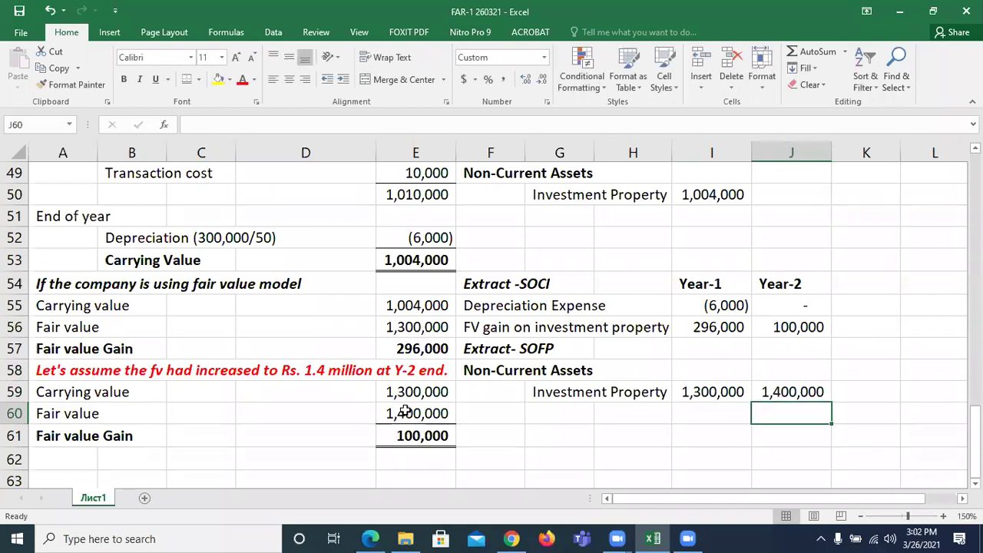
key(Up)
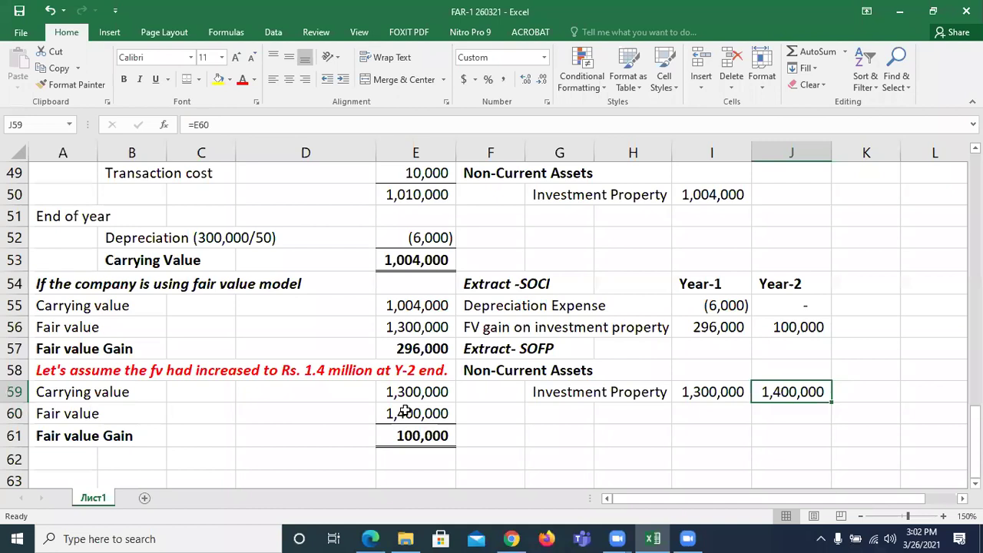
key(Down)
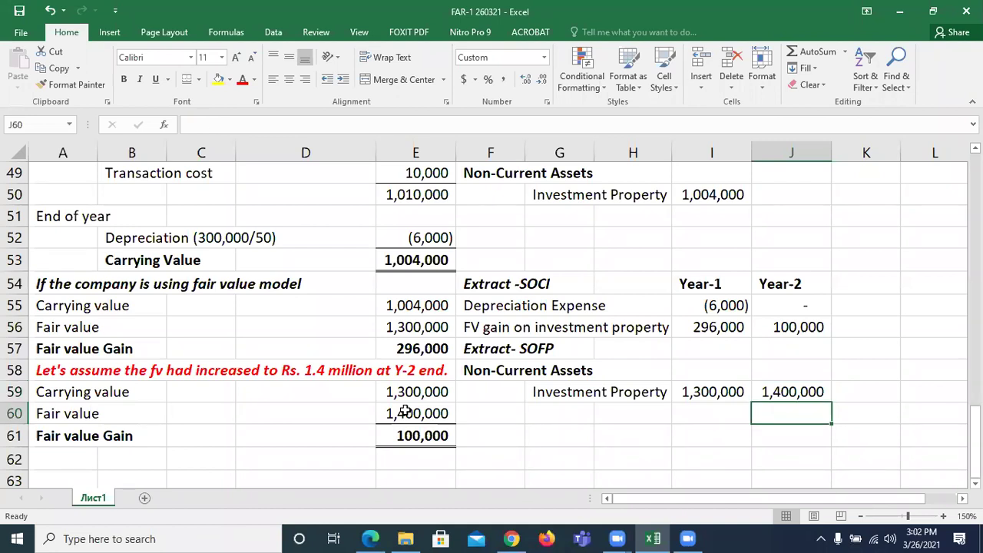
key(Up)
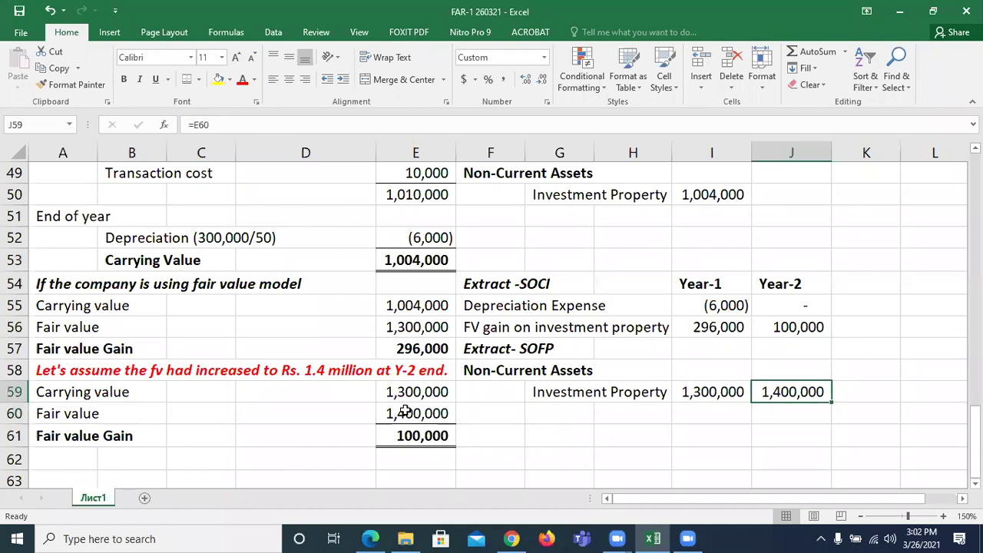
key(Down)
key(Down)
key(Down)
key(Down)
key(Left)
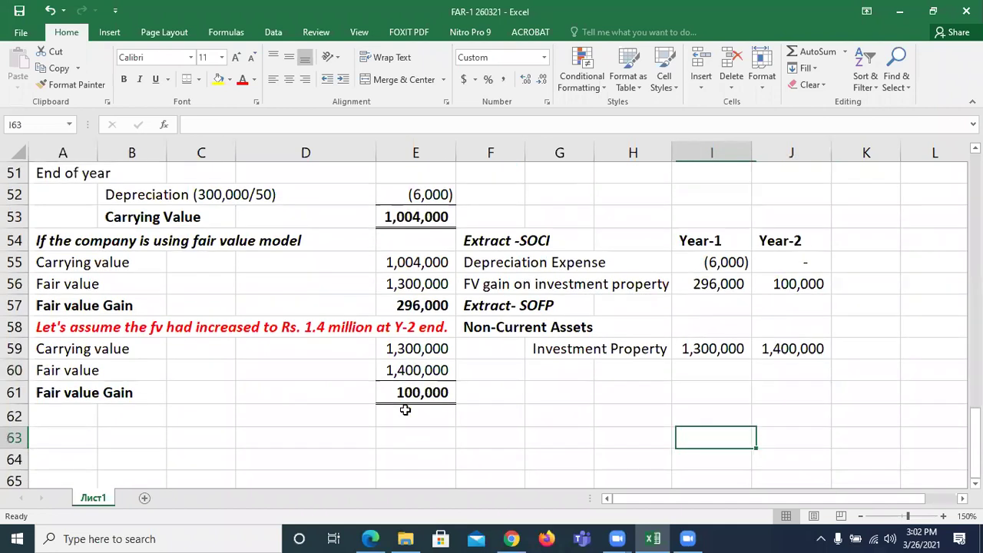
Switch to CAF-5-FAR1-ST.pdf in Edge and read Illustration 11 on disposal of investment property, comparing it with the worksheet.
key(alt+Tab)
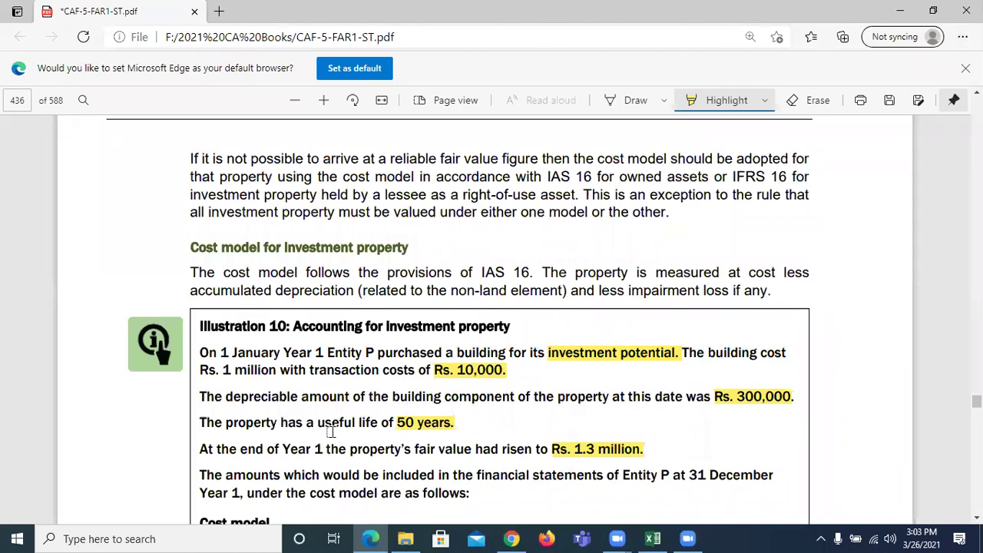
scroll(330, 431, down, 5)
scroll(331, 432, down, 5)
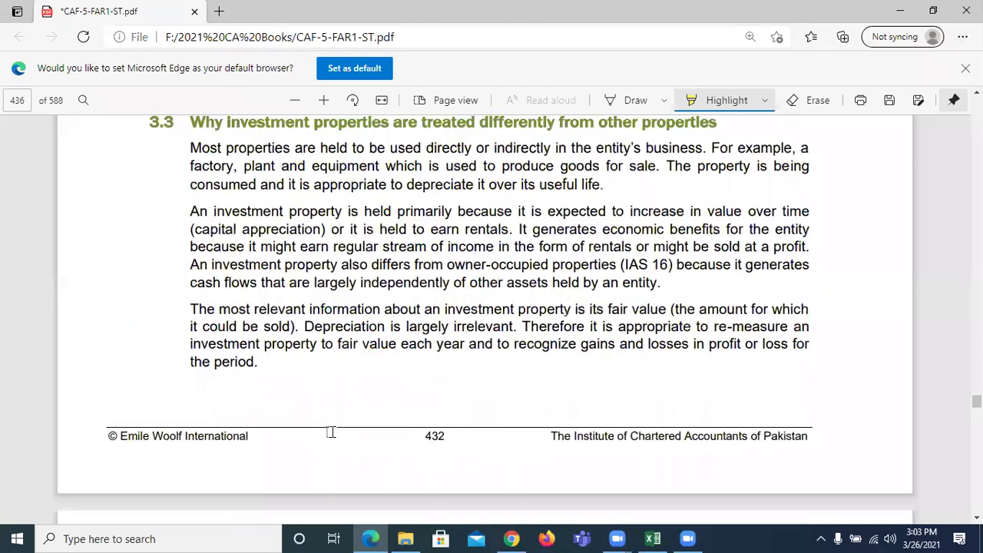
scroll(331, 431, down, 5)
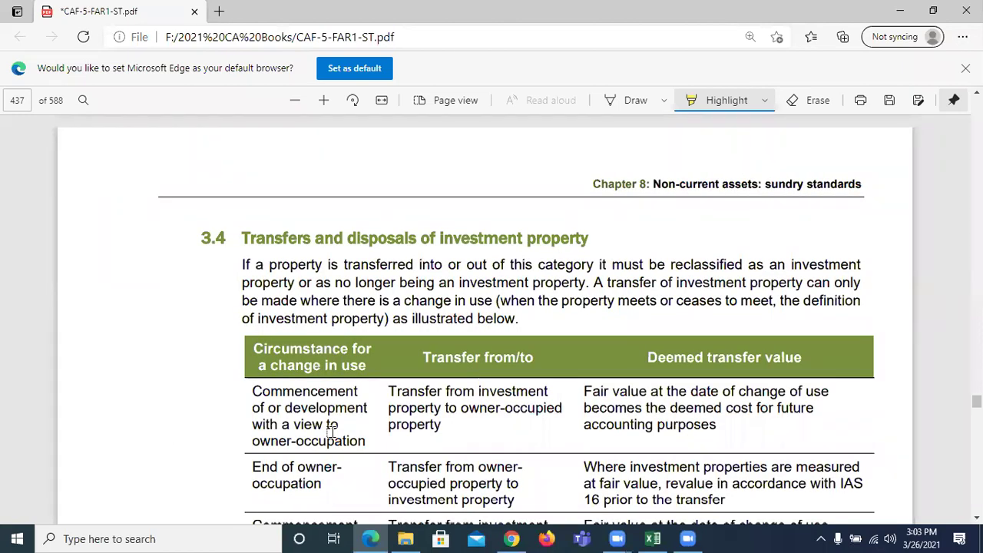
scroll(331, 431, down, 5)
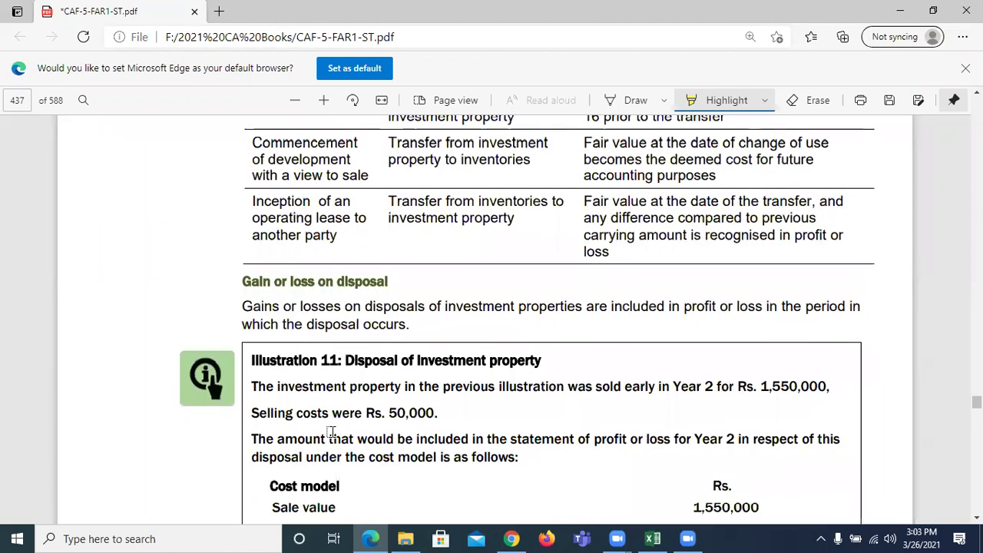
scroll(331, 432, down, 1)
scroll(331, 432, down, 1)
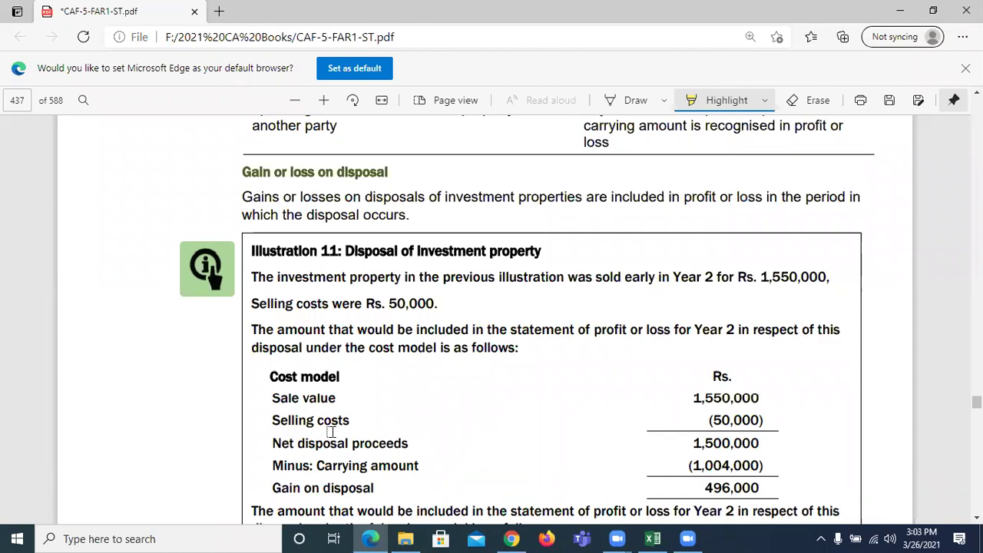
key(alt+Tab)
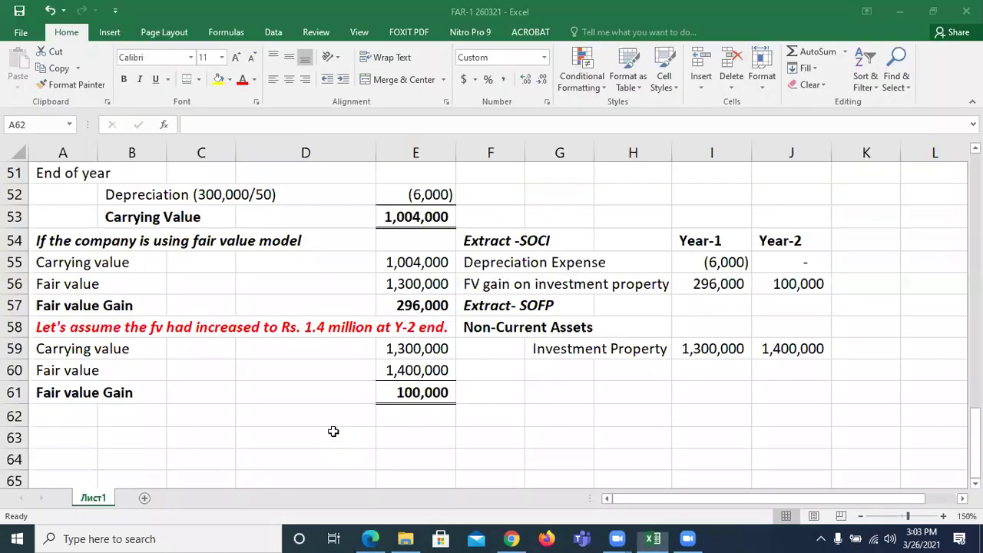
key(alt+Tab)
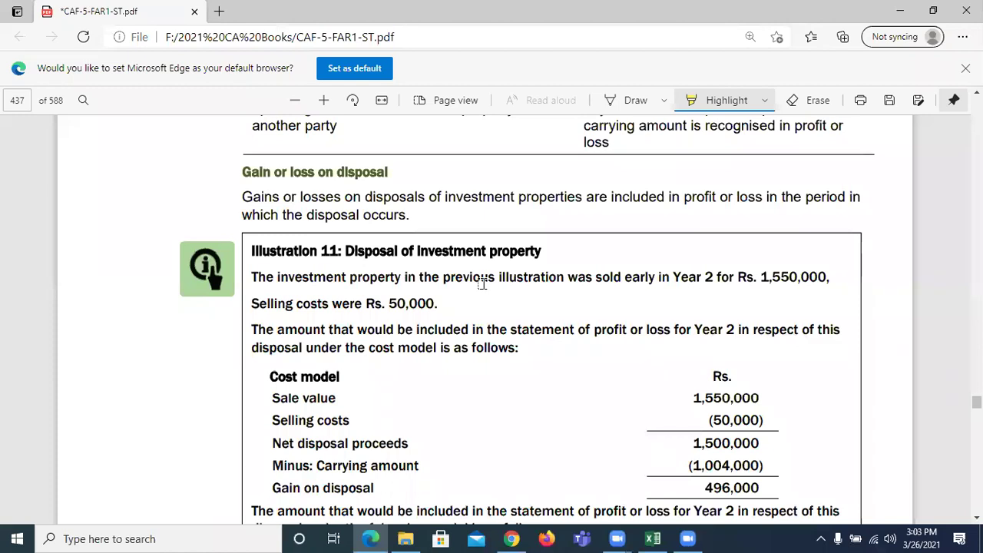
key(alt+Tab)
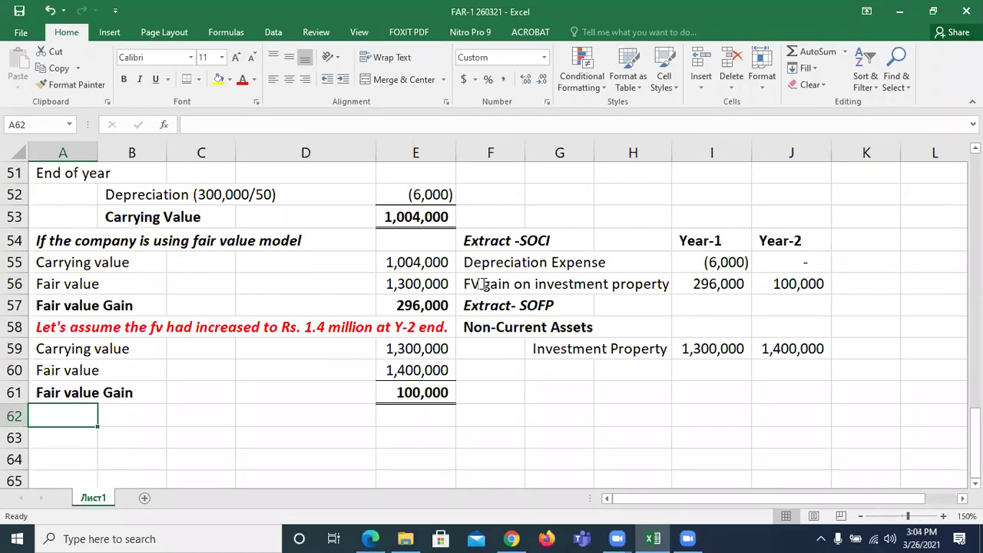
key(alt+Tab)
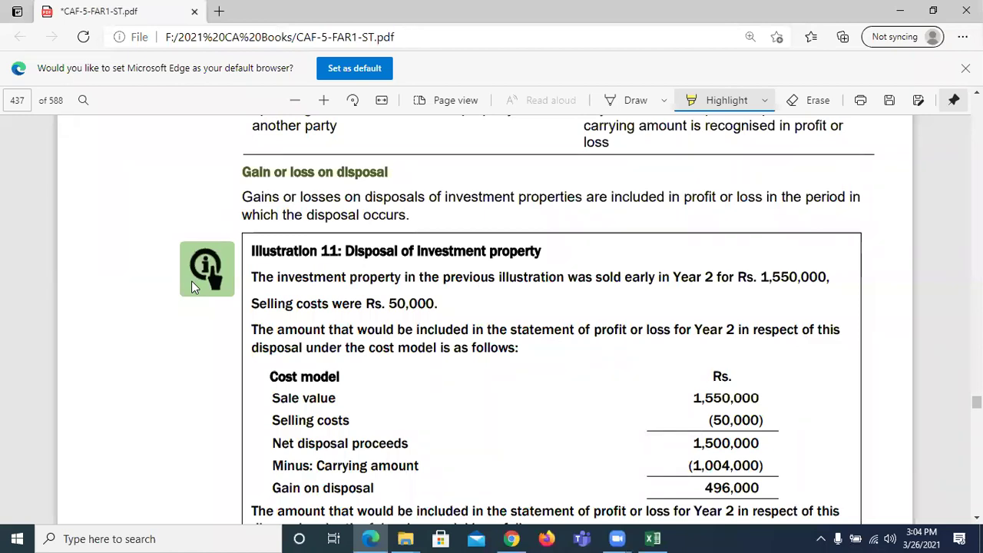
key(alt+Tab)
key(alt+Tab)
Return to the Excel workbook and review the cost and fair value model calculations above row 62.
click(662, 538)
key(Up)
key(Up)
key(Up)
key(Up)
key(Up)
key(Up)
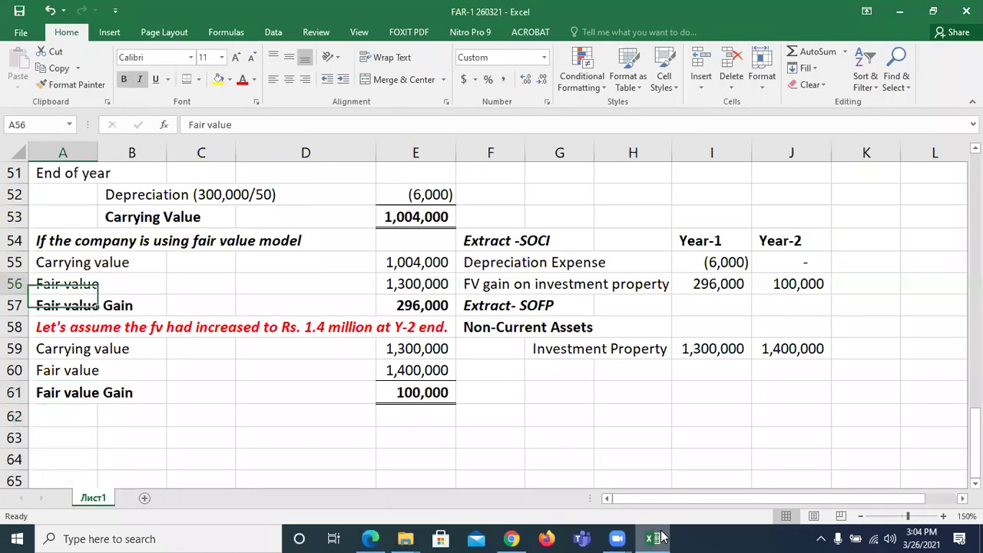
key(Up)
key(Up)
key(Up)
key(Up)
key(Up)
key(Up)
key(Down)
key(Down)
key(Down)
key(Down)
key(Down)
key(Down)
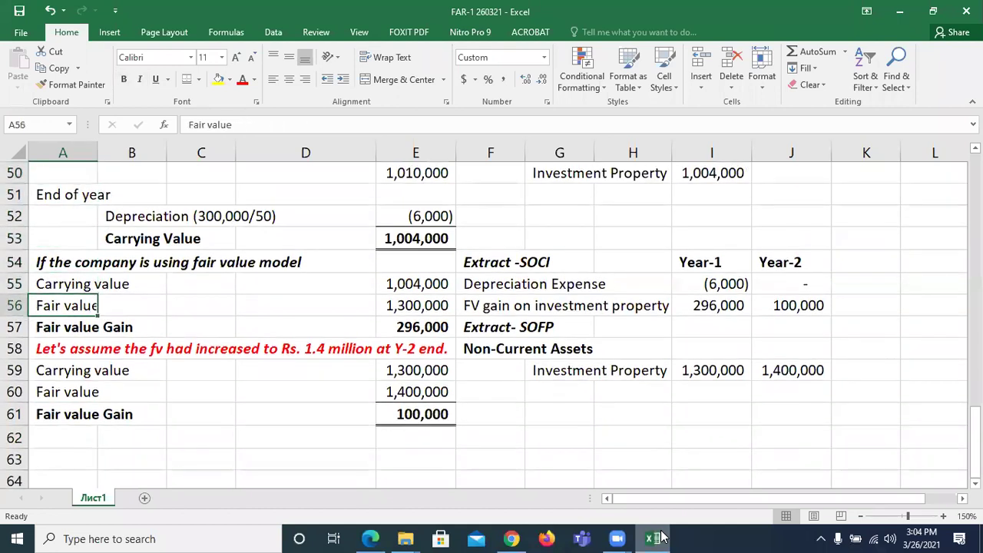
Highlight the assumed second-year fair value calculation in A58:E61 with a yellow fill.
key(Down)
key(Down)
key(shift+Down)
key(shift+Down)
key(shift+Down)
key(shift+Right)
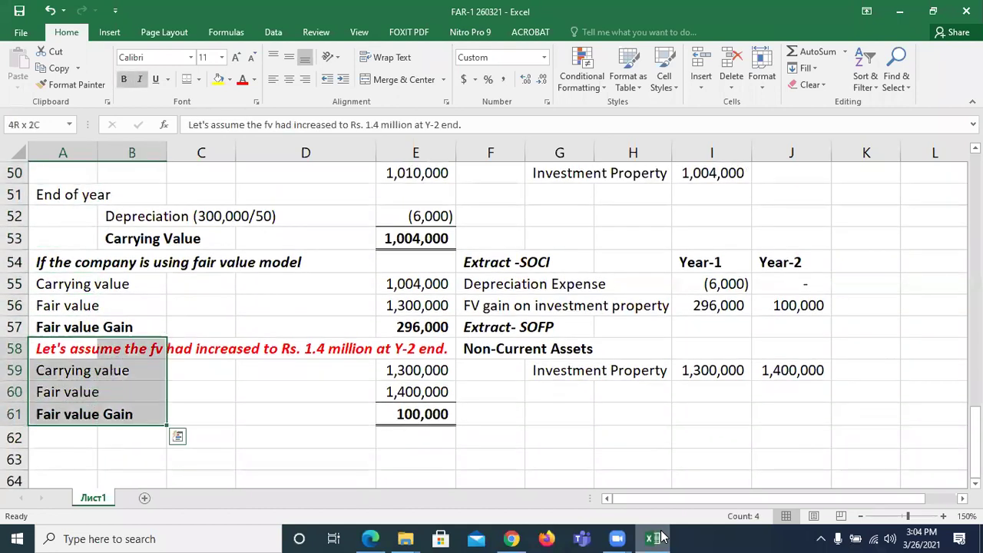
key(shift+Right)
key(shift+Right)
key(shift+Right)
key(shift+Right)
key(shift+Right)
key(shift+Right)
key(shift+Right)
key(shift+Right)
key(shift+Left)
key(shift+Left)
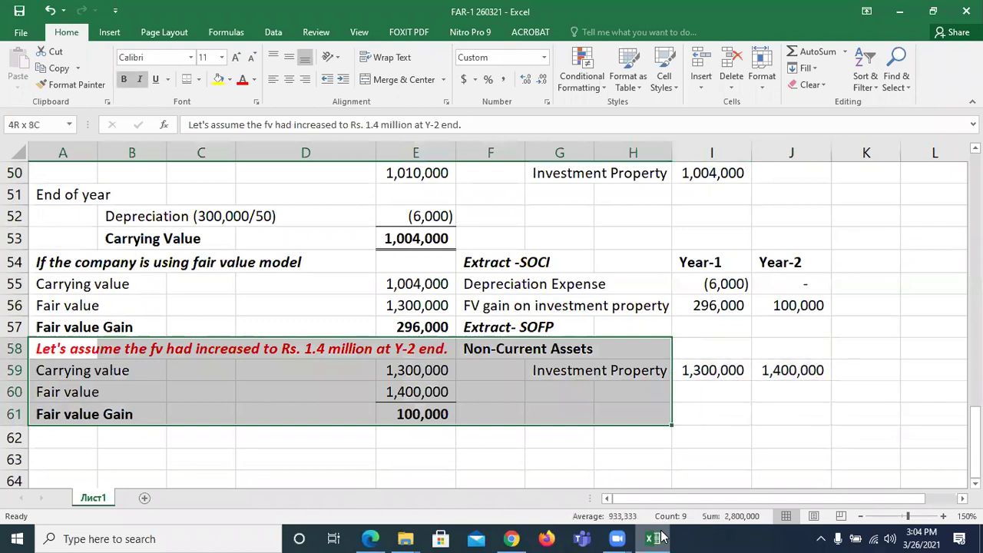
key(shift+Left)
key(shift+Left)
key(shift+Left)
key(shift+Left)
key(shift+Right)
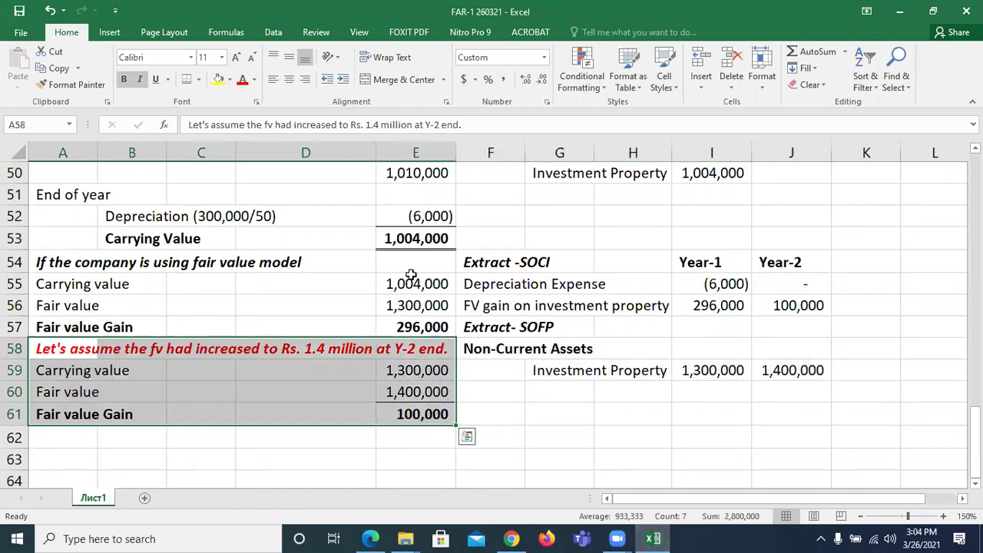
click(218, 81)
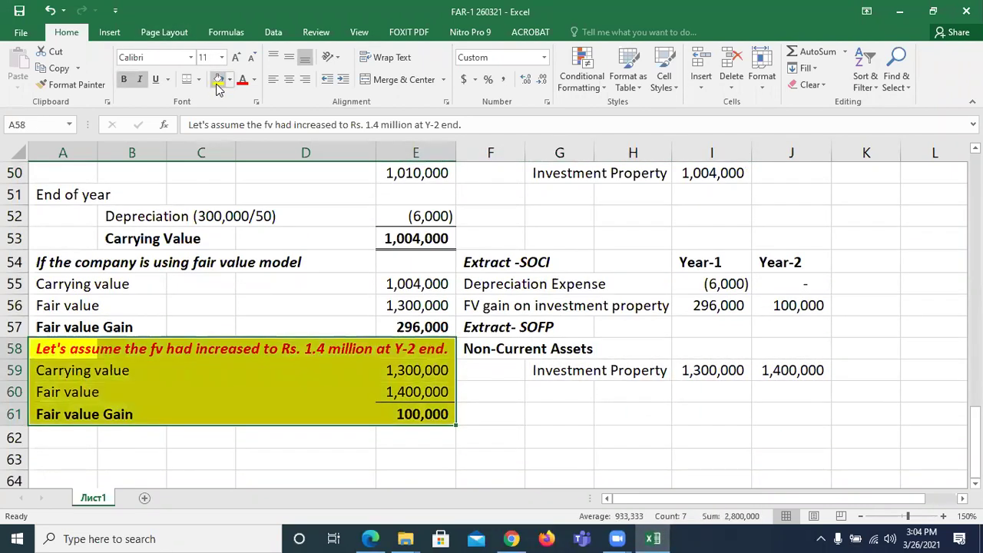
key(Down)
key(Down)
key(Down)
key(Down)
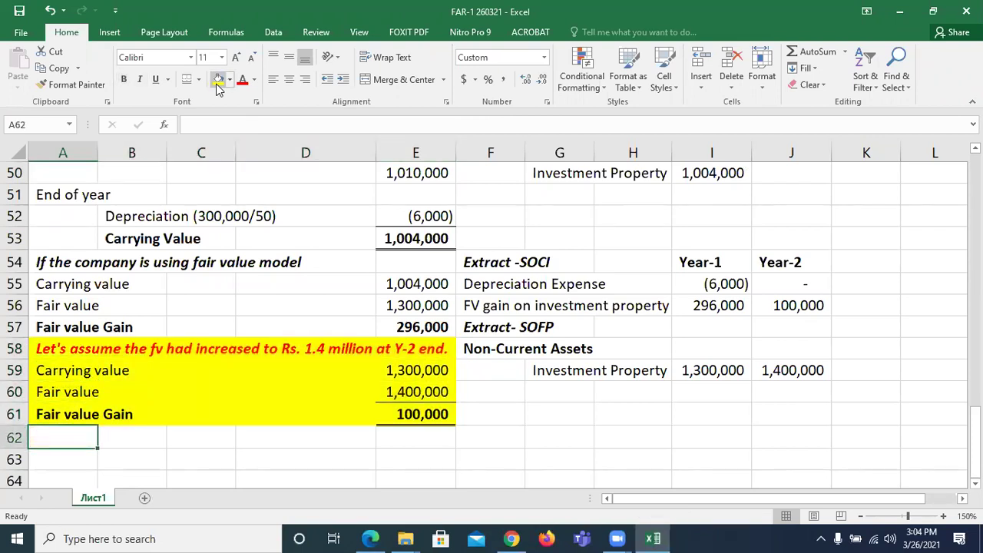
Check the sale details in Illustration 11 of the PDF, and enter "Sold at 1,550,000 Rs. At start of Year 2" in A62.
key(alt+Tab)
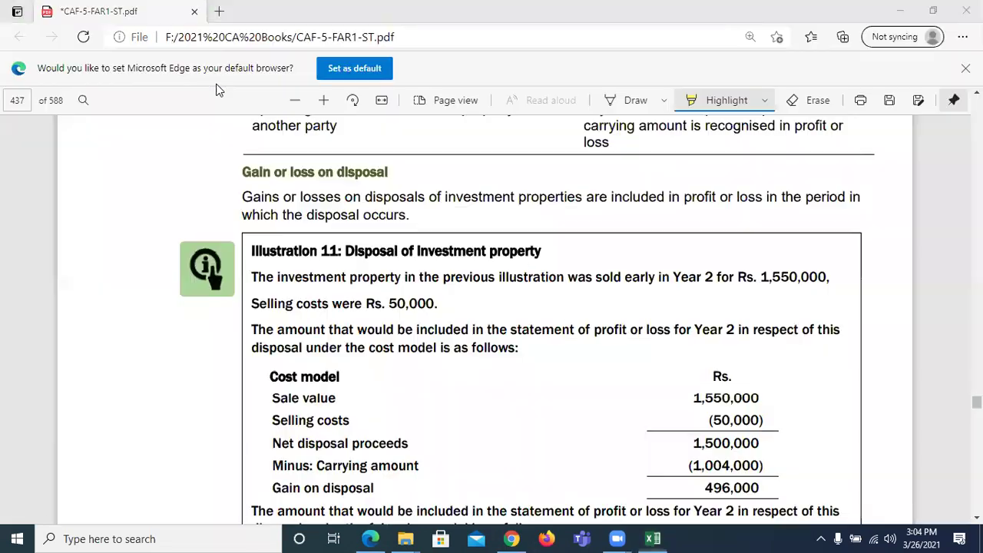
key(alt+Tab)
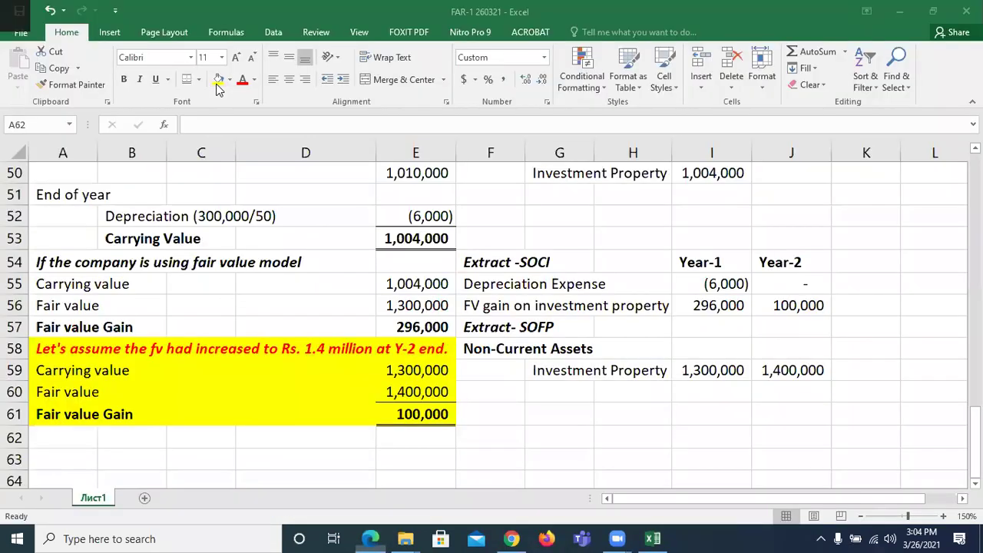
text(Sold)
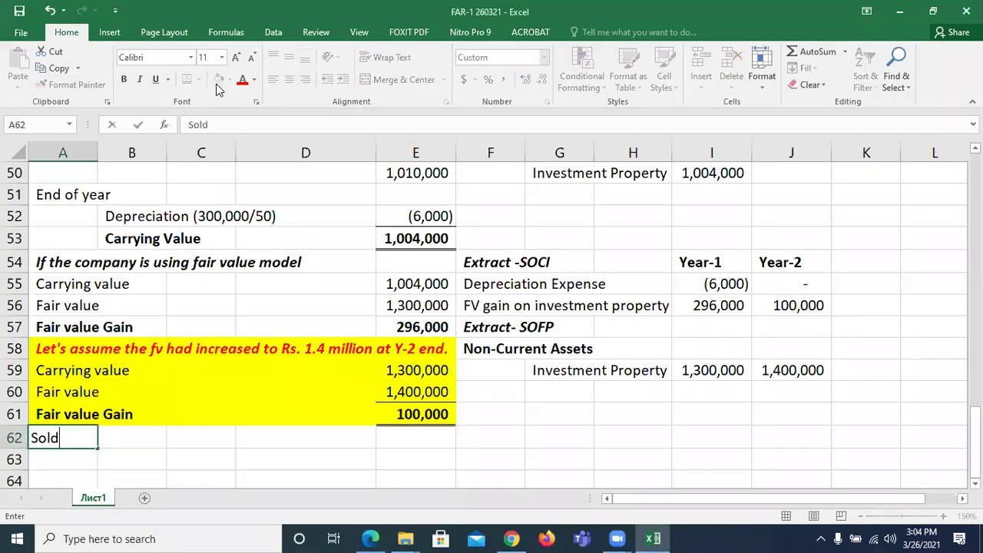
text( at 1,550)
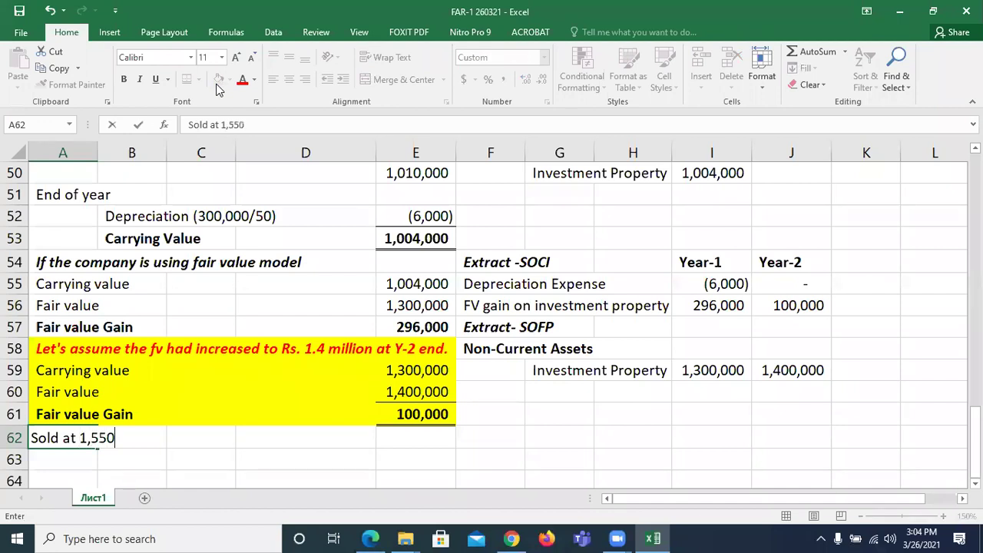
text(,000 Rs. At )
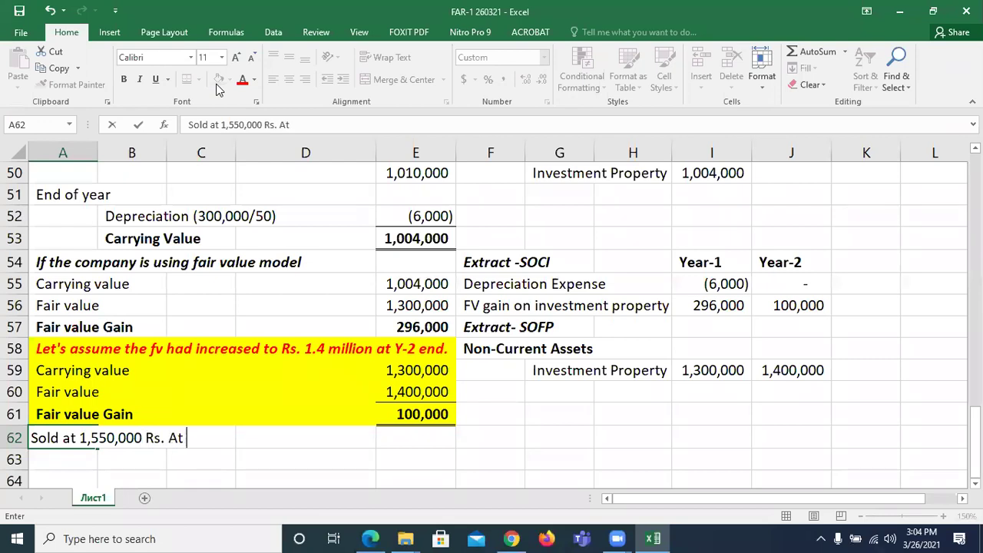
text(start of Year 2)
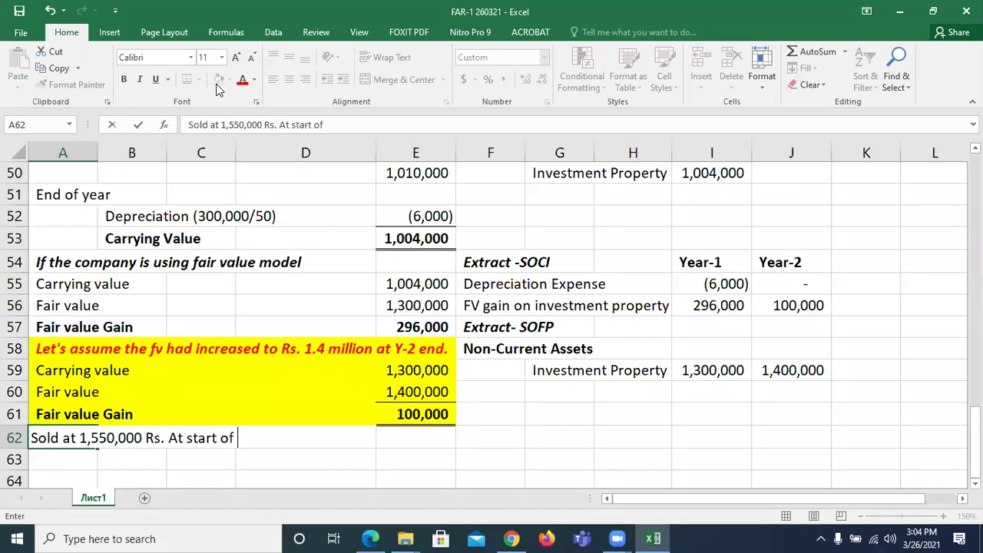
key(Return)
Format the sale note in A62 as bold, italic and red.
key(Up)
key(ctrl+b)
key(ctrl+i)
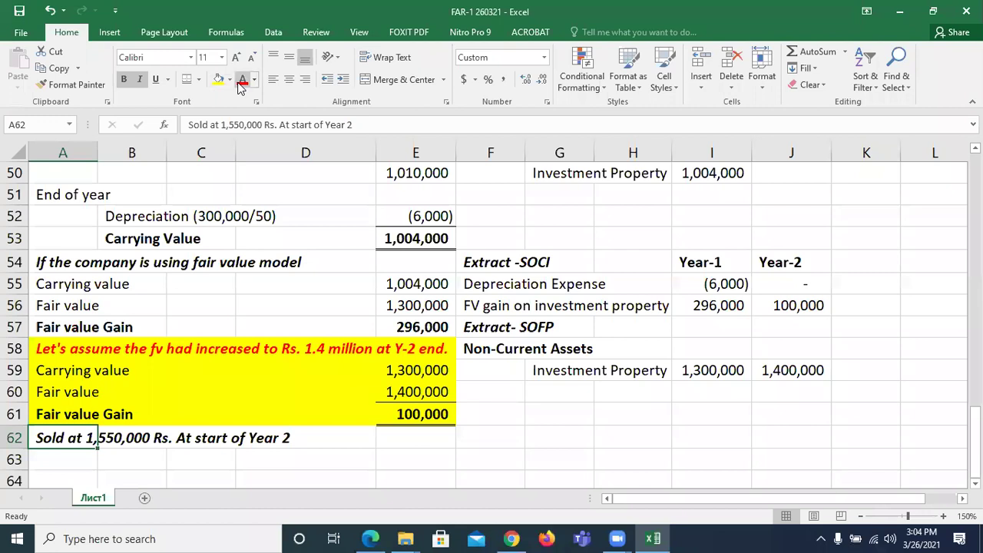
click(240, 84)
Review the cost and fair value model calculations above the sale note, returning to A63.
key(Down)
key(Up)
key(Down)
key(Up)
key(Up)
key(Up)
key(Up)
key(Up)
key(Up)
key(Up)
key(Up)
key(Up)
key(Up)
key(Up)
key(Up)
key(Up)
key(Down)
key(Down)
key(Down)
key(Down)
key(Down)
key(Down)
key(Down)
key(Down)
key(Down)
key(Down)
key(Down)
key(Down)
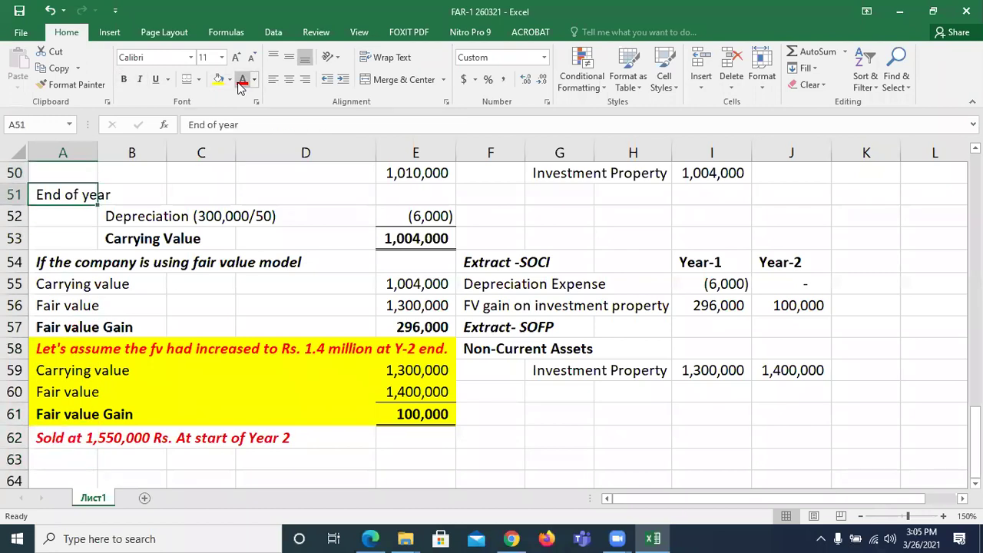
key(Down)
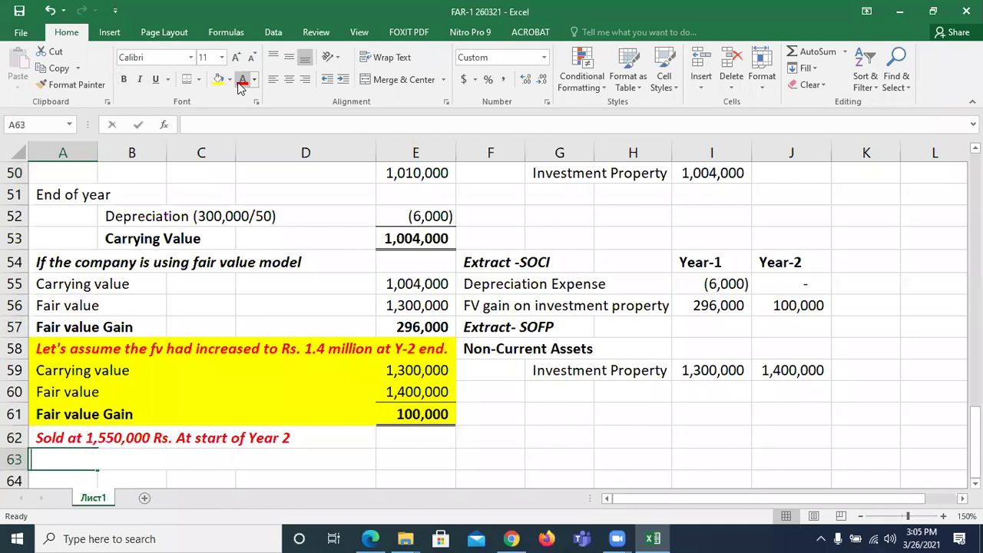
Enter the heading "If cost mode was in use" in A63.
text(If cost mode is)
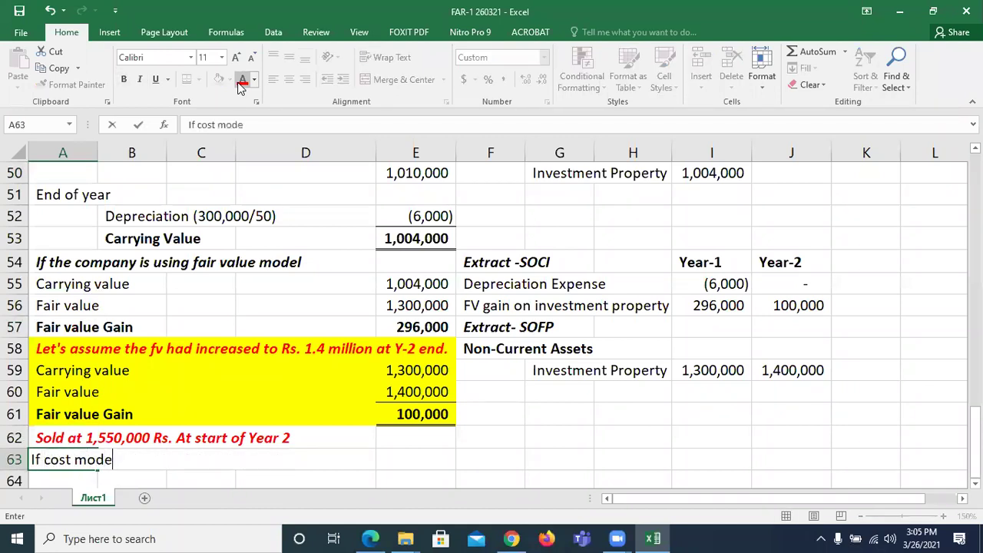
key(BackSpace)
key(BackSpace)
text(was in use)
key(Return)
Look up the year-end carrying value under the cost model in E53.
key(Up)
key(Up)
key(Up)
key(Up)
key(Up)
key(Up)
key(Up)
key(Up)
key(Up)
key(Up)
key(Up)
key(Up)
key(Up)
key(Up)
key(Up)
key(Up)
key(Up)
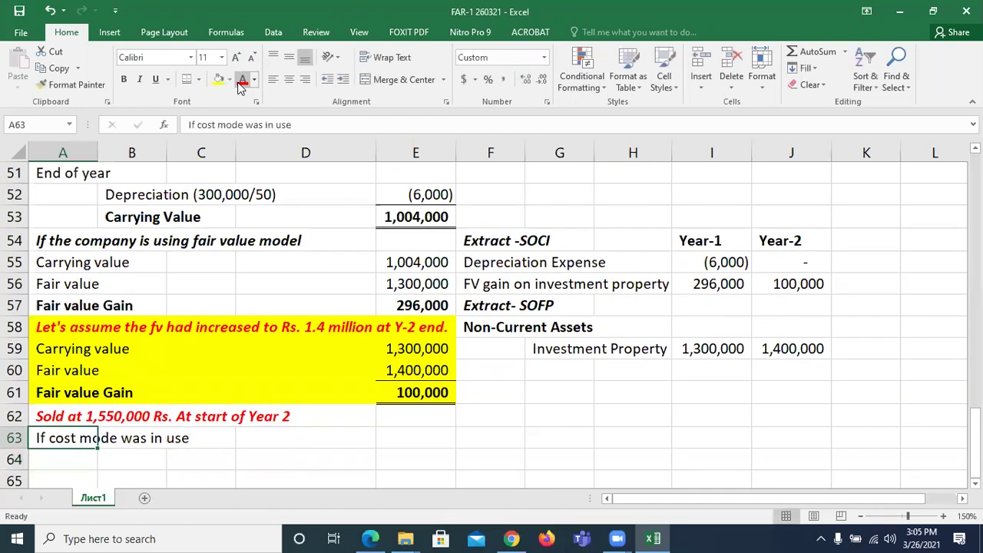
key(Down)
key(Down)
key(Down)
key(Down)
key(Down)
key(Down)
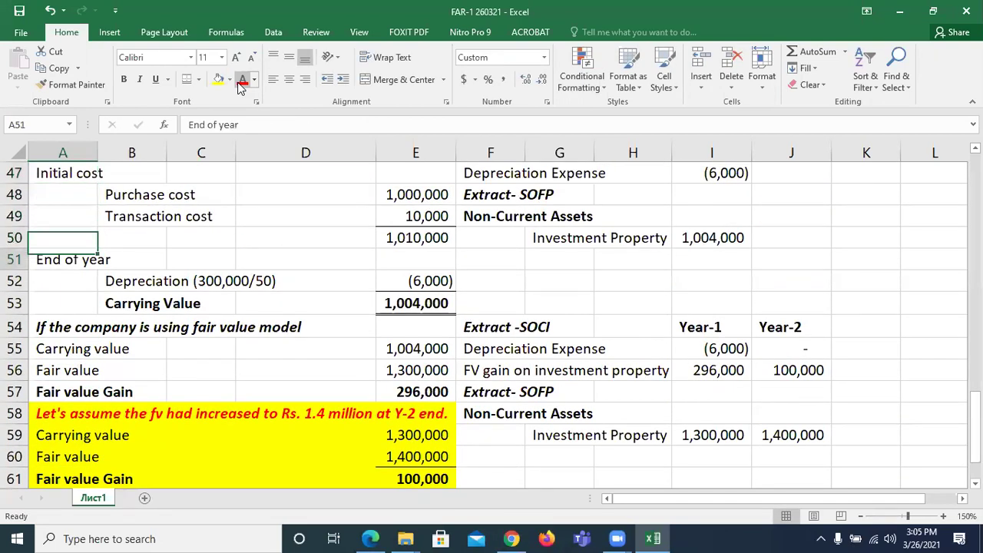
key(Right)
key(Right)
key(Right)
key(Right)
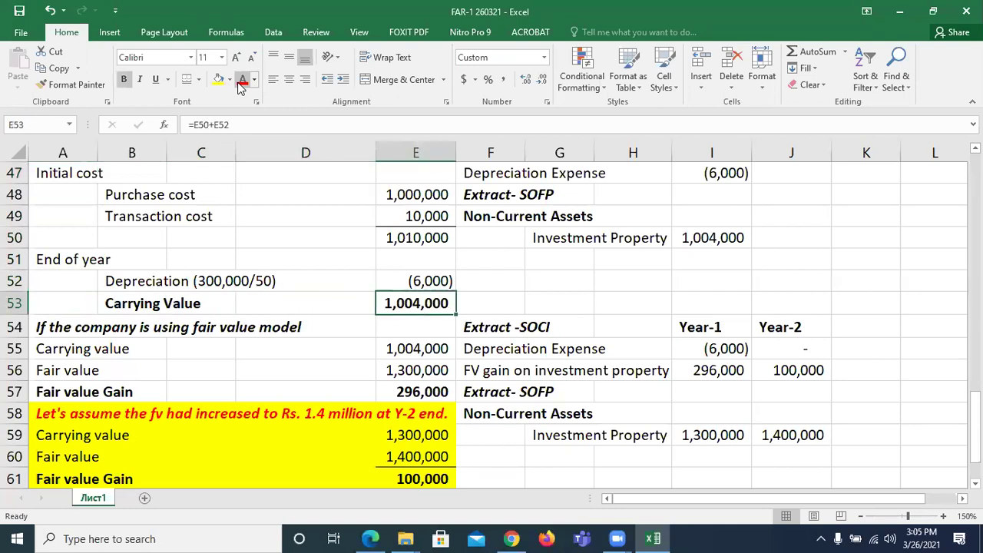
Add a "Carrying Value" line in B64 under the cost model heading, with 1,004,000 in E64.
key(Down)
key(Down)
key(Down)
key(Down)
key(Down)
key(Down)
key(Down)
key(Down)
key(Down)
key(Down)
key(Down)
key(Down)
key(Down)
key(Down)
key(Down)
key(Down)
key(Up)
key(Up)
key(Up)
key(Up)
key(Up)
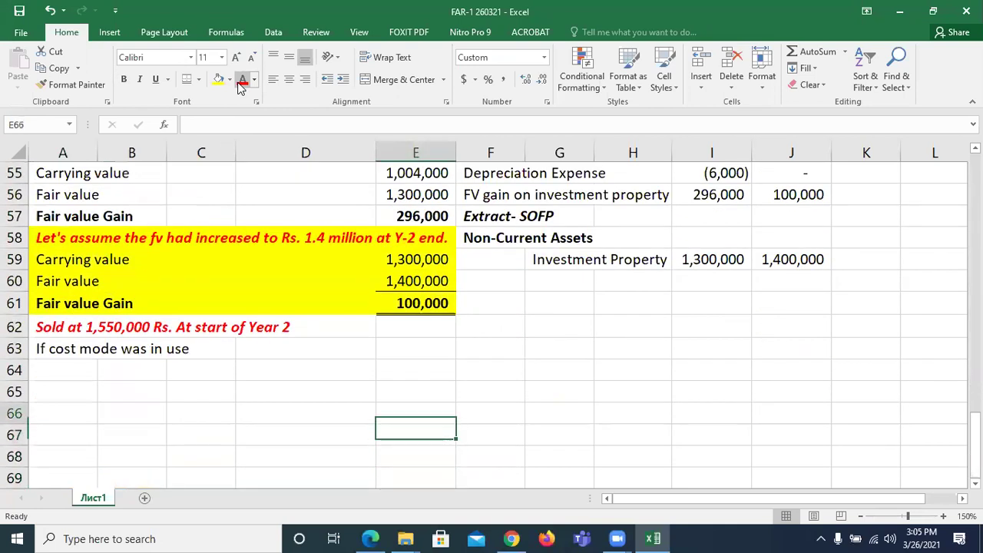
key(Left)
key(Left)
key(Left)
text(Carryi)
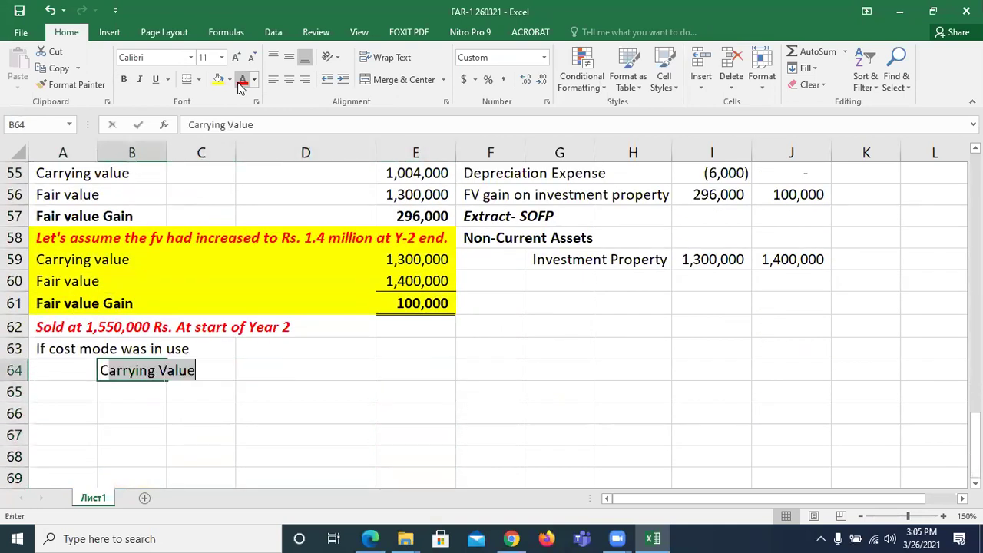
key(Right)
key(Right)
key(Right)
text(1,004,000)
key(Return)
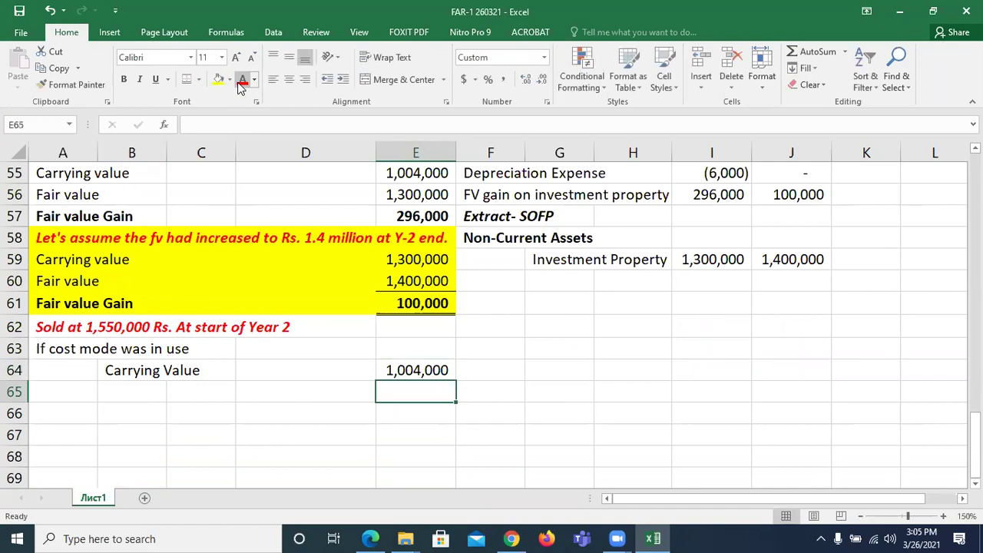
Correct the heading in A63 to "If cost model was in use".
key(Left)
key(Left)
key(Left)
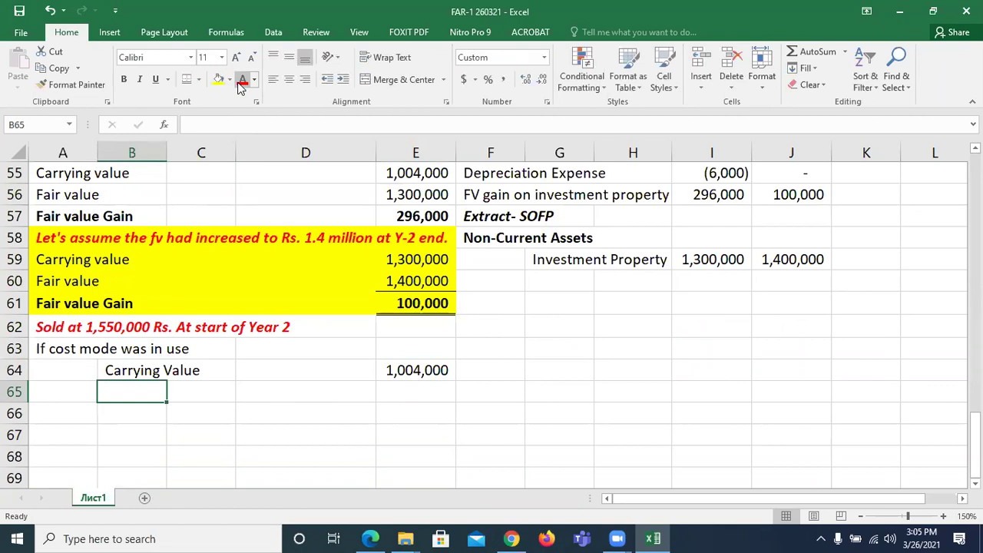
click(77, 349)
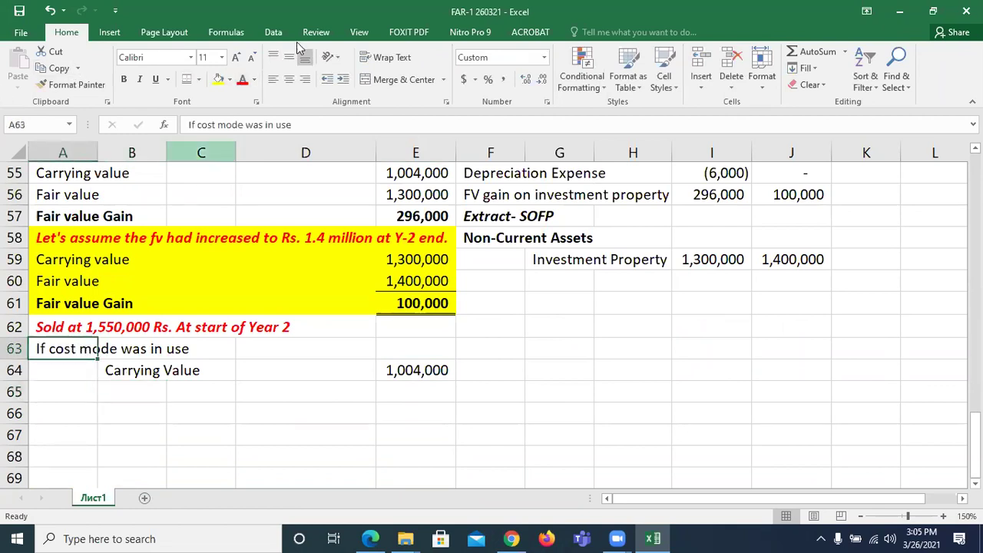
click(242, 124)
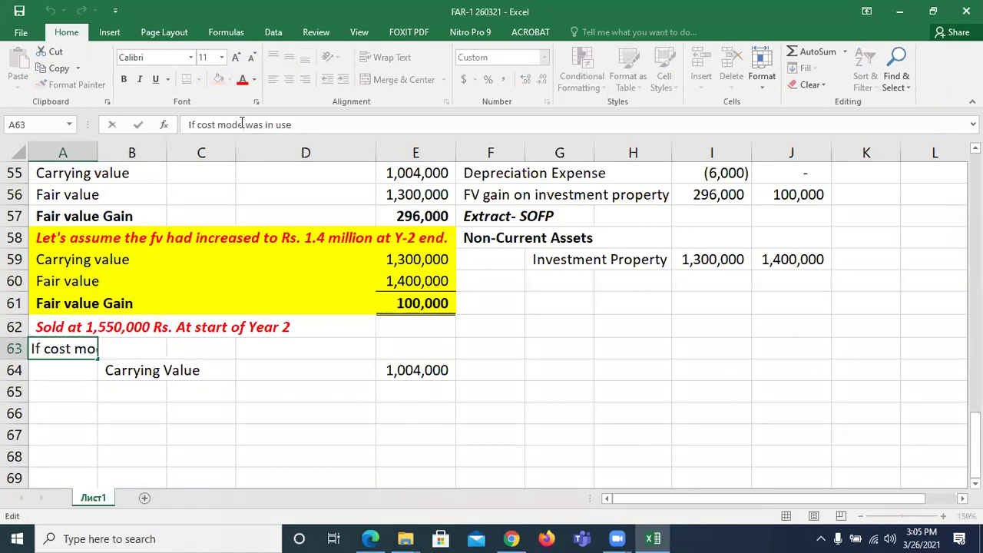
text(l)
key(Return)
key(Down)
key(Right)
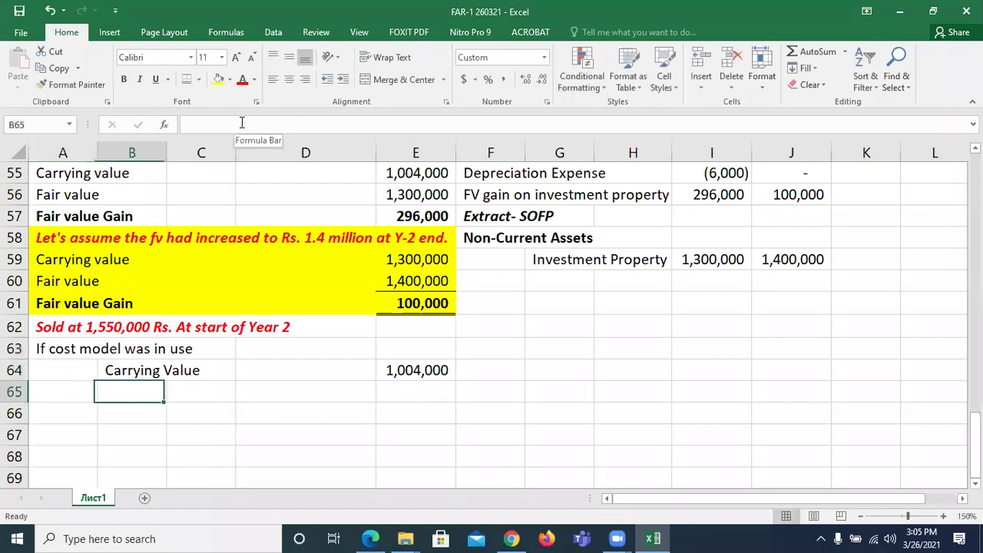
Add "Sales value (1550-50)" in B65 with 1,500,000 in E65, checking the selling costs in the PDF's Illustration 11.
text(S)
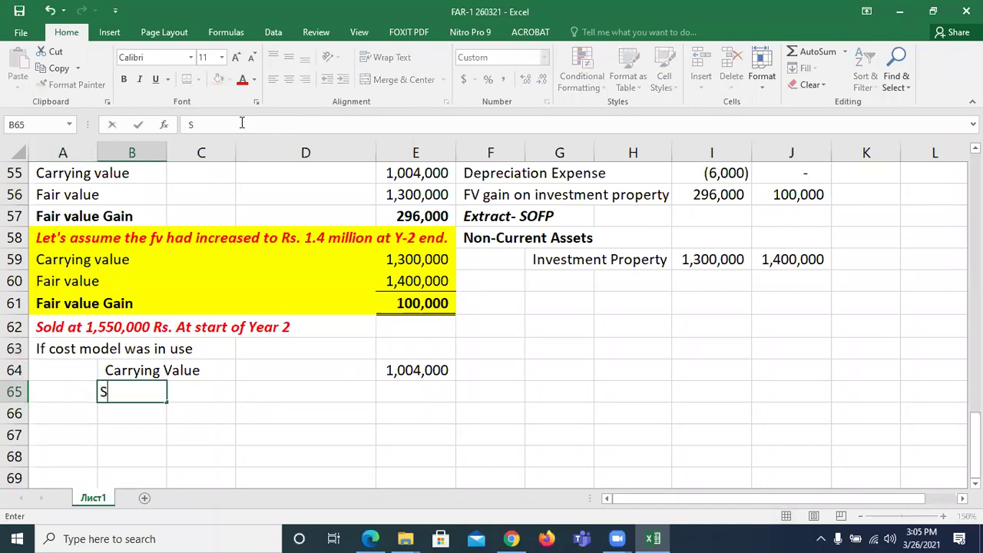
text(ales value)
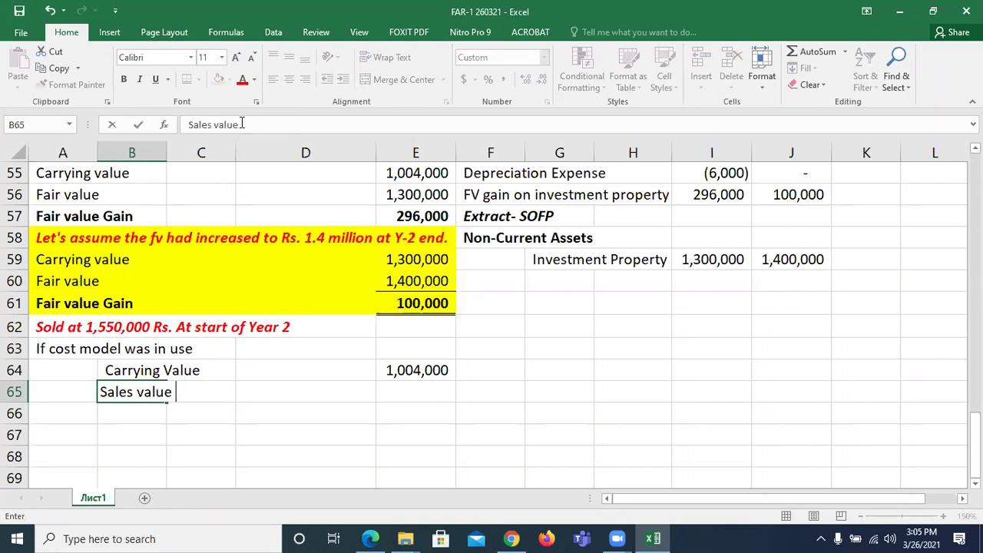
text( (1550-)
key(alt+Tab)
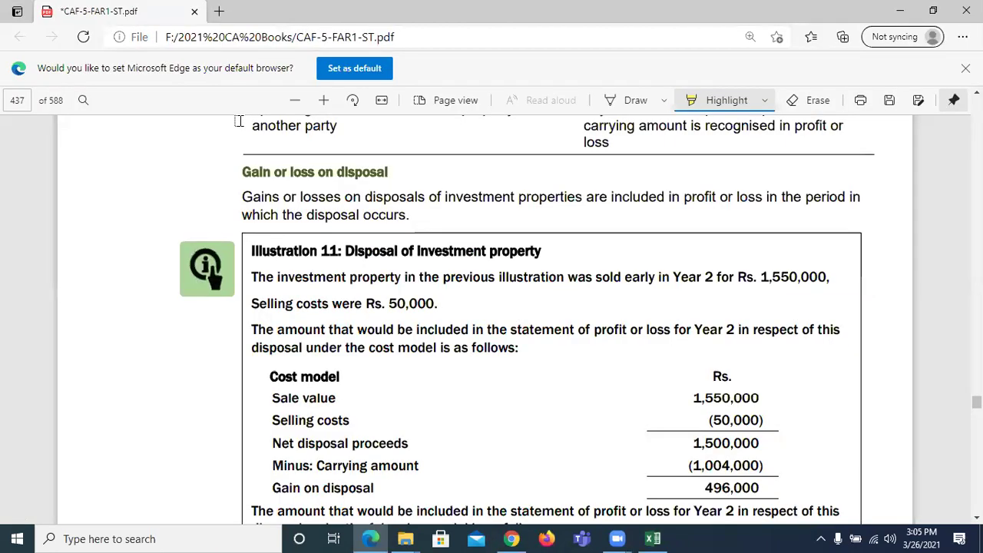
key(alt+Tab)
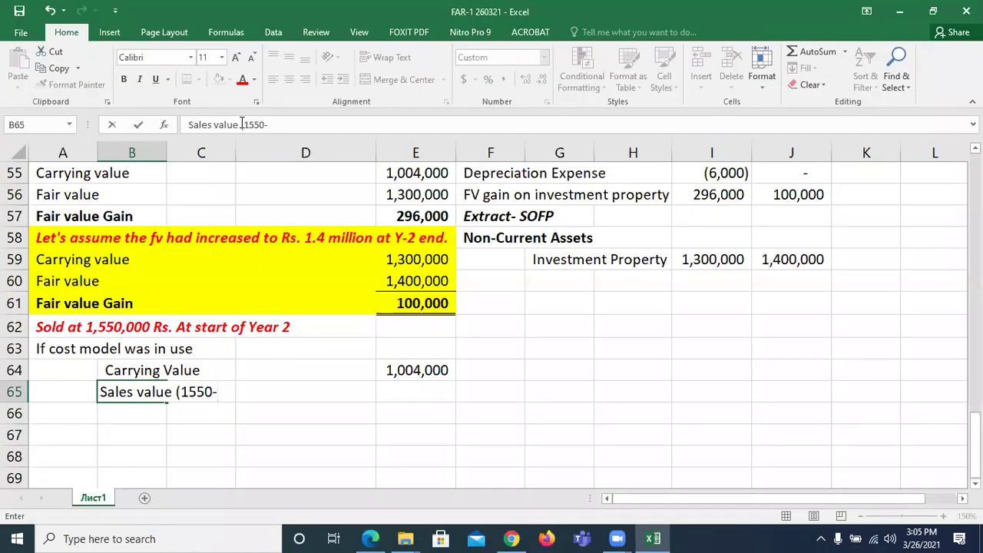
text(50))
key(Tab)
key(Tab)
key(Tab)
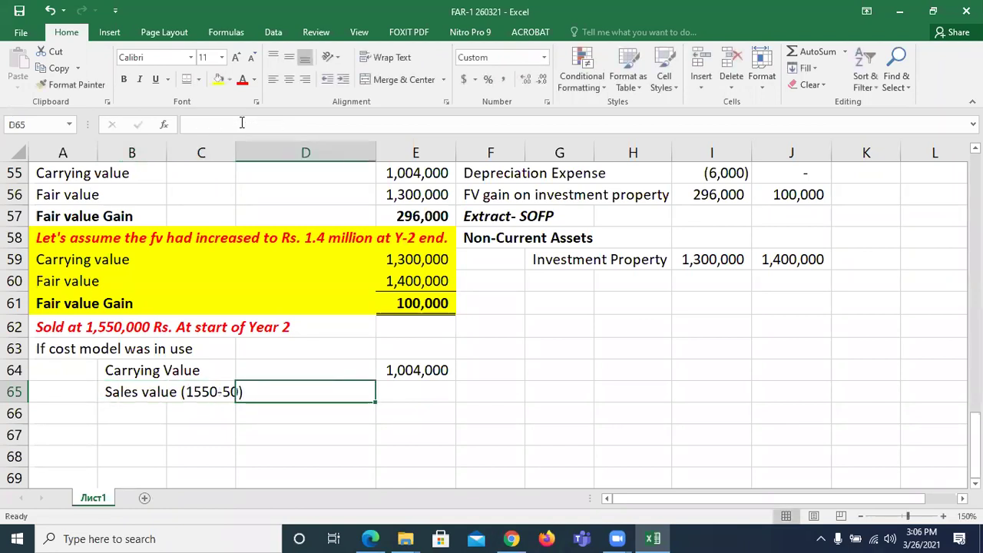
text(1,500,0)
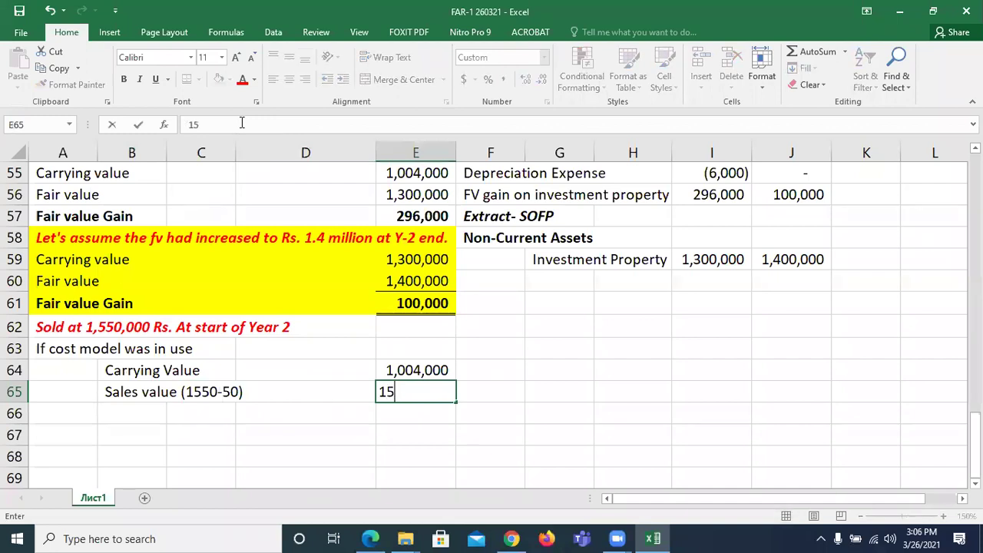
text(00)
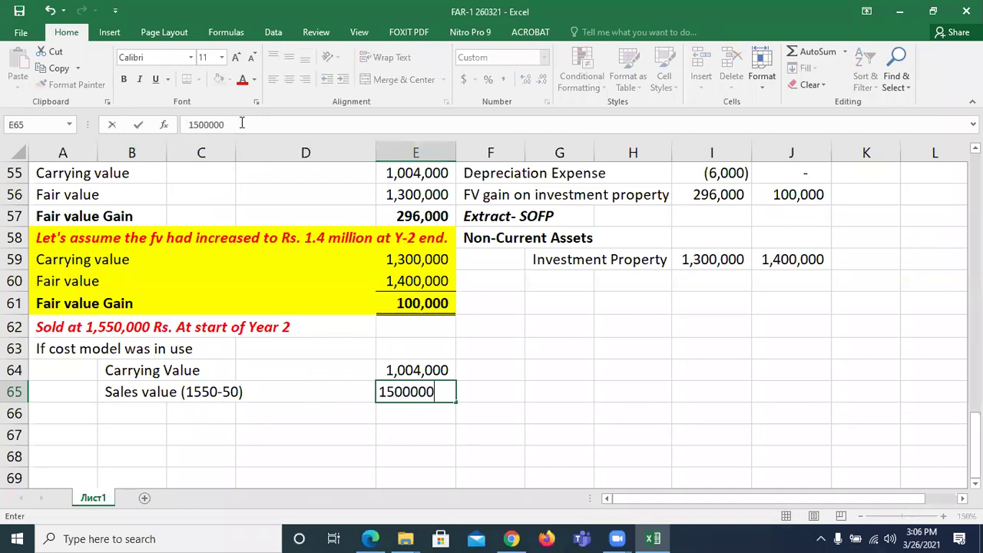
key(Return)
Calculate the disposal gain in E66 as sales value minus carrying value with =E65-E64.
text(=)
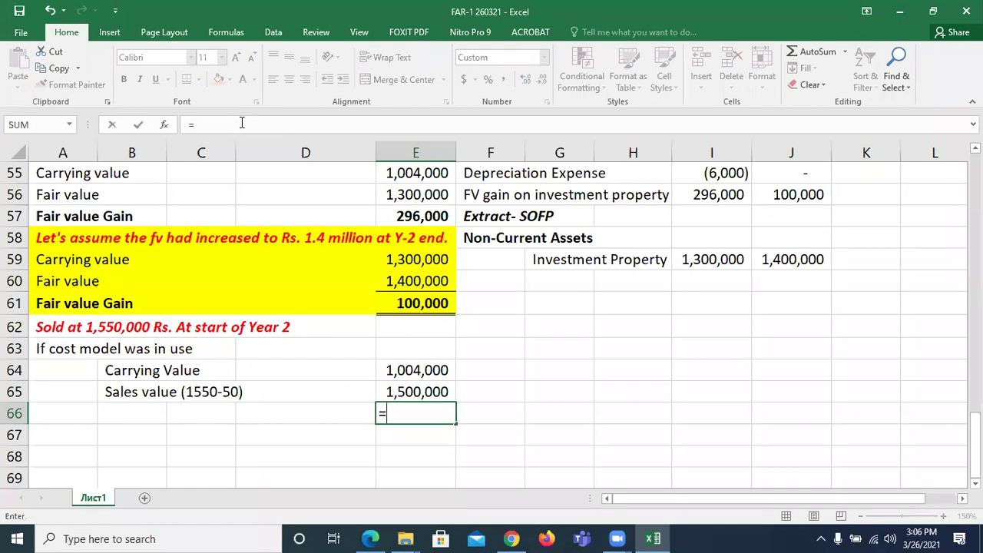
key(Up)
text(-)
key(Up)
key(Up)
key(Return)
Label the calculated difference "Gain on disposal" in B66.
key(Up)
key(Left)
key(Left)
key(Left)
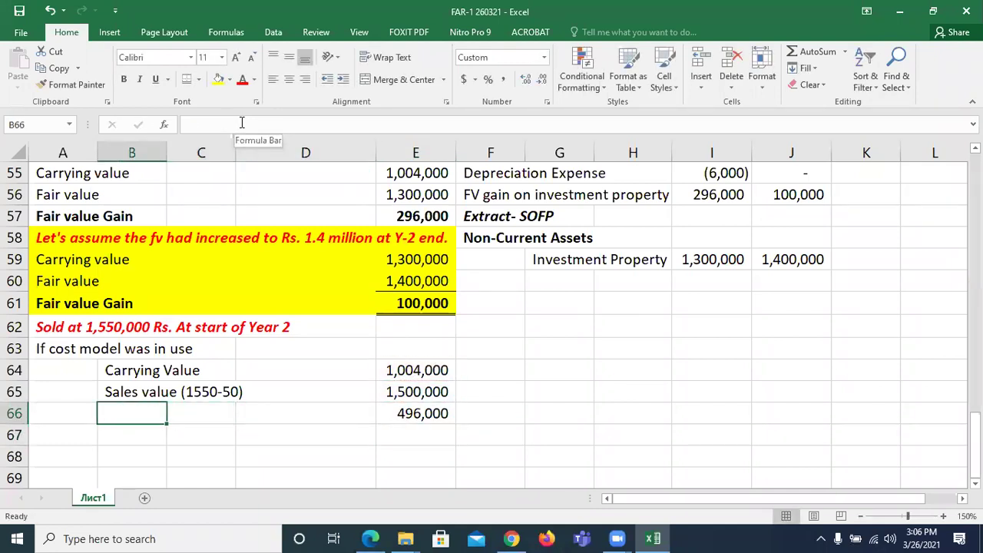
text(Gain on disposal)
key(Right)
key(Right)
key(Left)
key(Left)
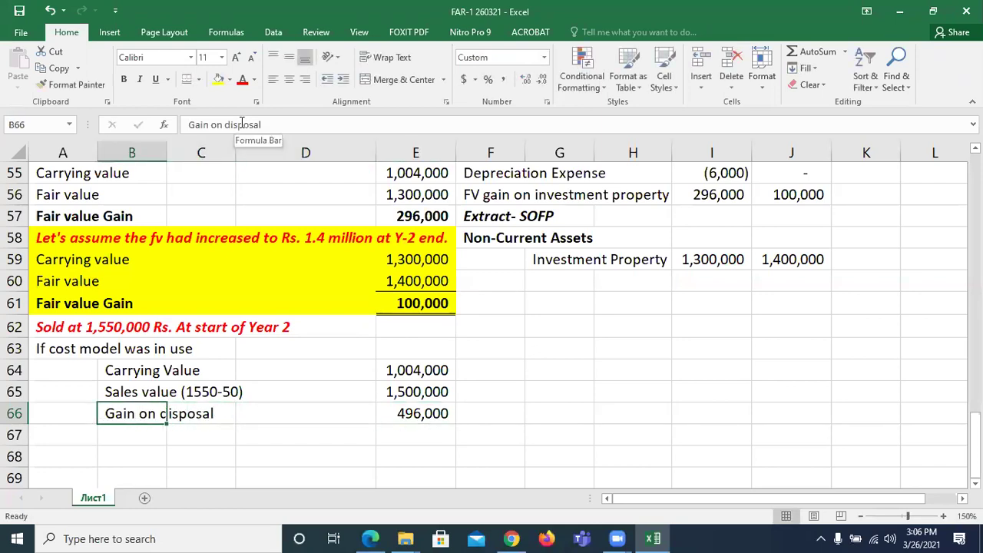
Make the Gain on disposal row B66:E66 bold and give E66 a top and double bottom border.
key(shift+Right)
key(shift+Right)
key(shift+Right)
key(ctrl+b)
key(Right)
key(Right)
key(Right)
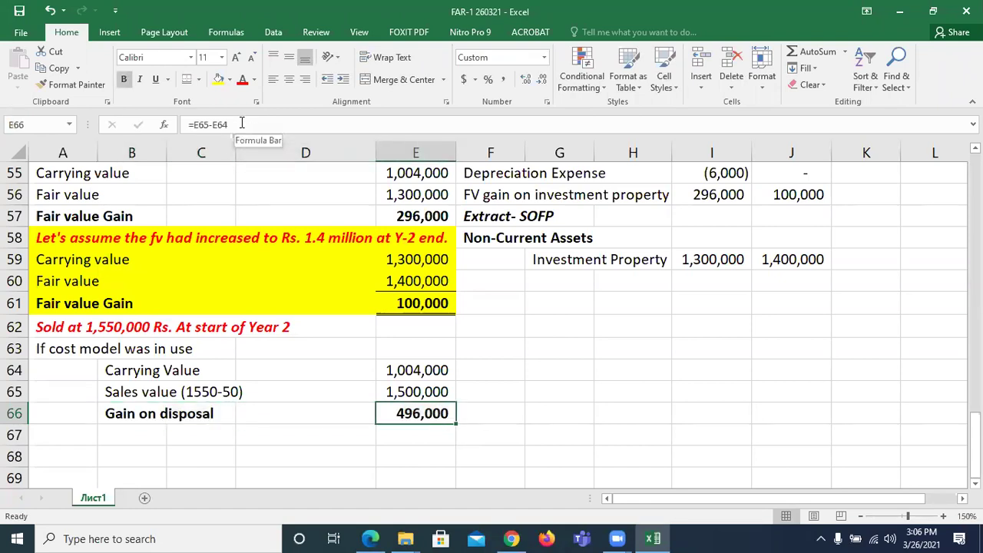
click(187, 81)
Copy the fair value model's SOCI extract block F54:I55 to F63, beside the "If cost model was in use" heading.
key(Up)
key(Up)
key(Up)
key(Up)
key(Up)
key(Up)
key(Up)
key(Up)
key(Up)
key(Up)
key(Up)
key(Up)
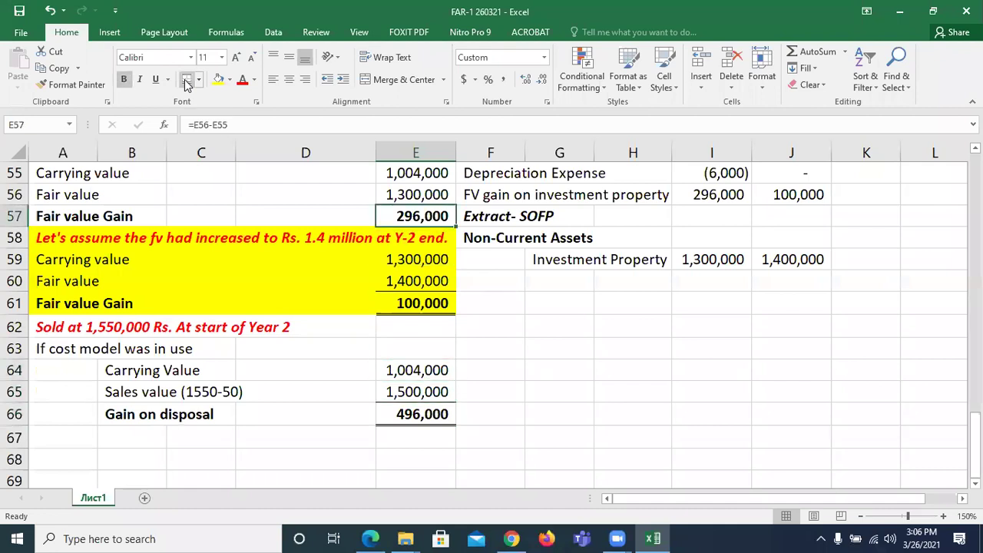
key(Right)
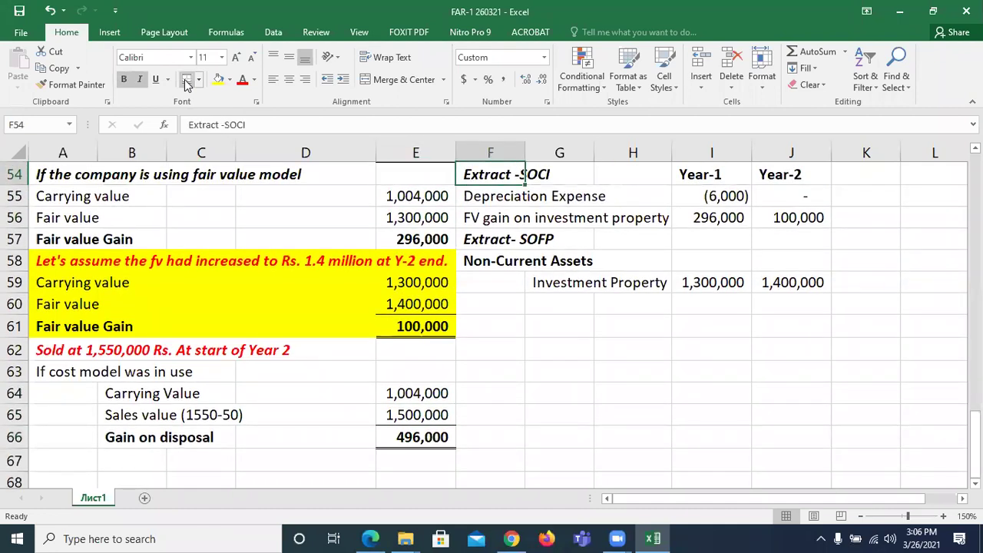
key(shift+Down)
key(shift+Down)
key(shift+Up)
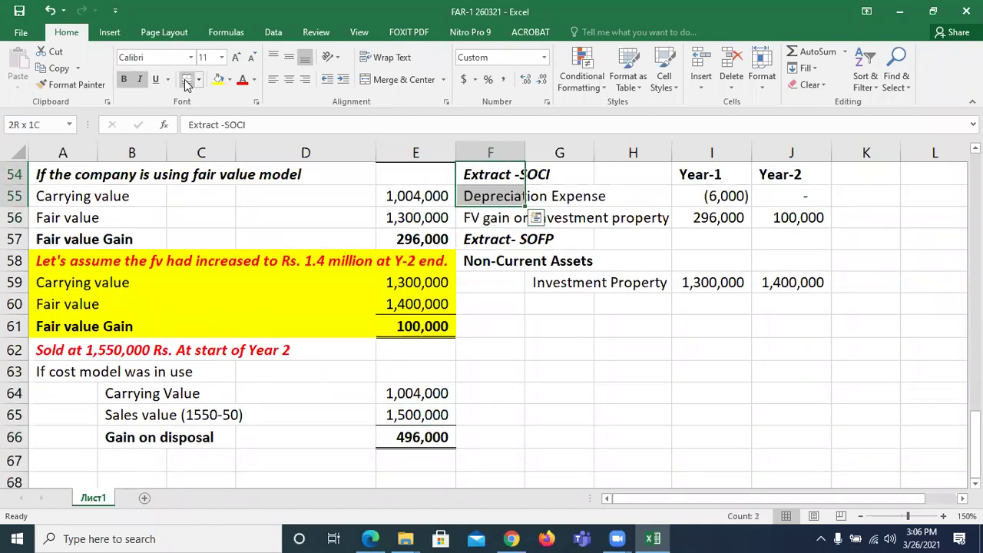
key(shift+Right)
key(shift+Right)
key(shift+Right)
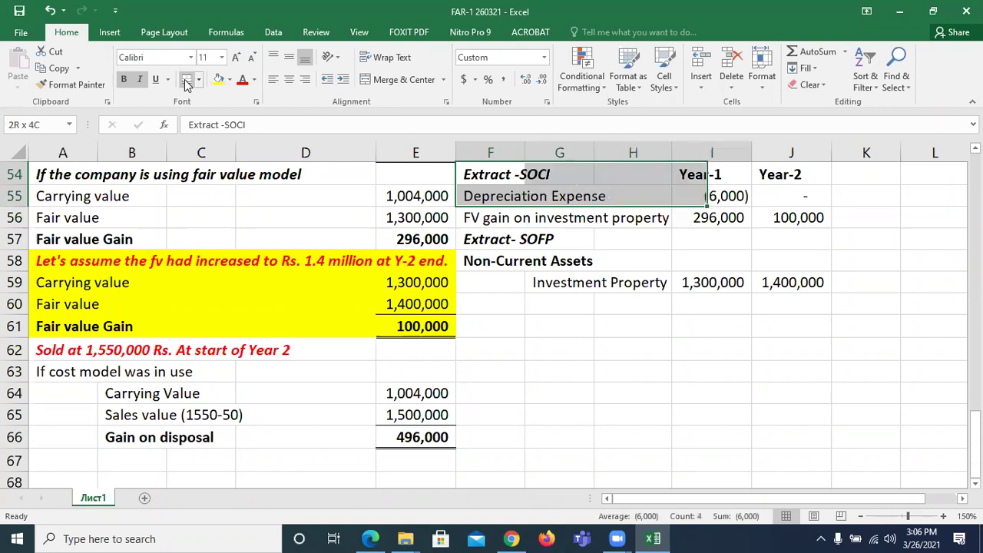
key(ctrl+c)
key(Down)
key(Down)
key(Down)
key(Down)
key(Down)
key(Down)
key(Down)
key(Down)
key(Down)
key(Down)
key(Down)
key(Up)
key(Up)
key(Up)
key(Return)
key(Down)
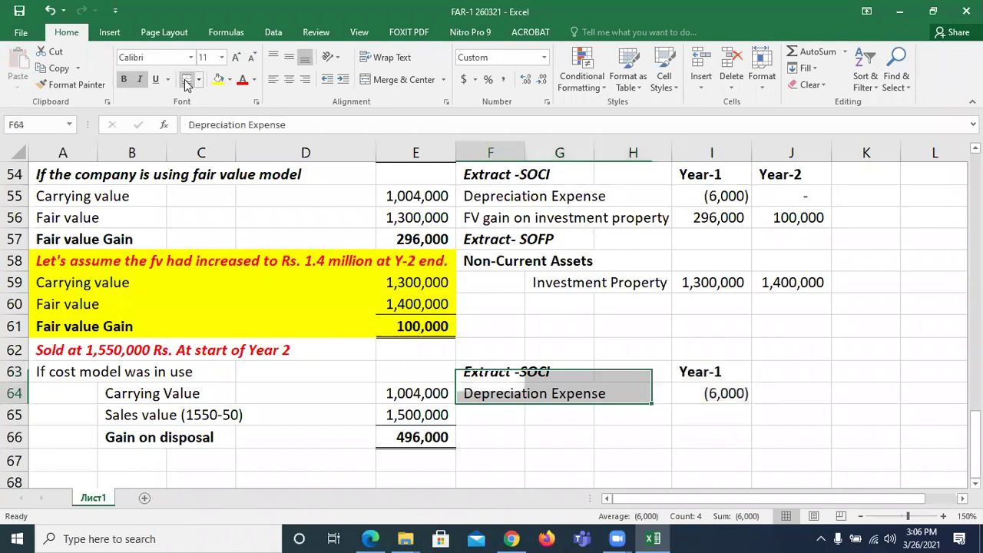
Clear the "Year-1" heading from I63 in the copied SOCI extract.
key(Up)
key(Right)
key(Right)
key(Right)
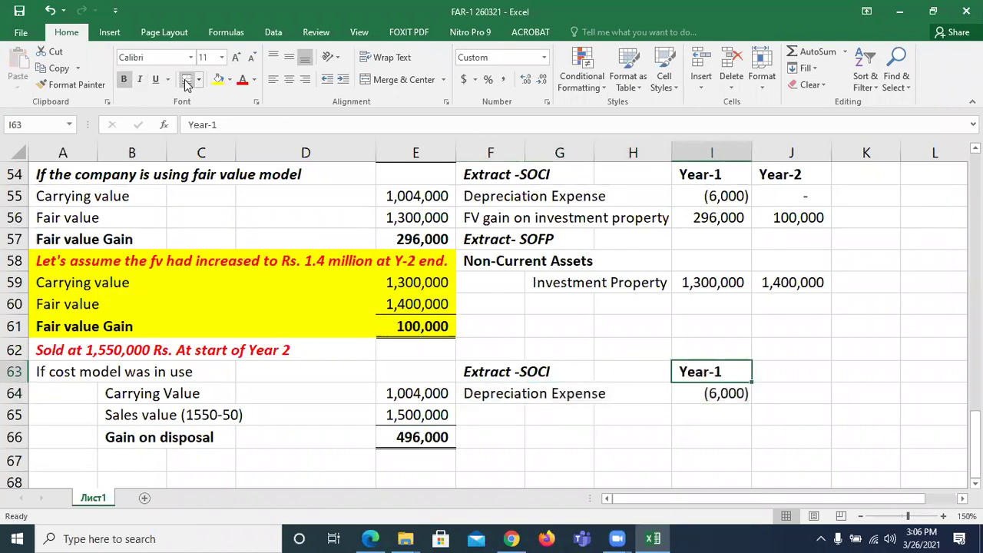
key(Delete)
key(Down)
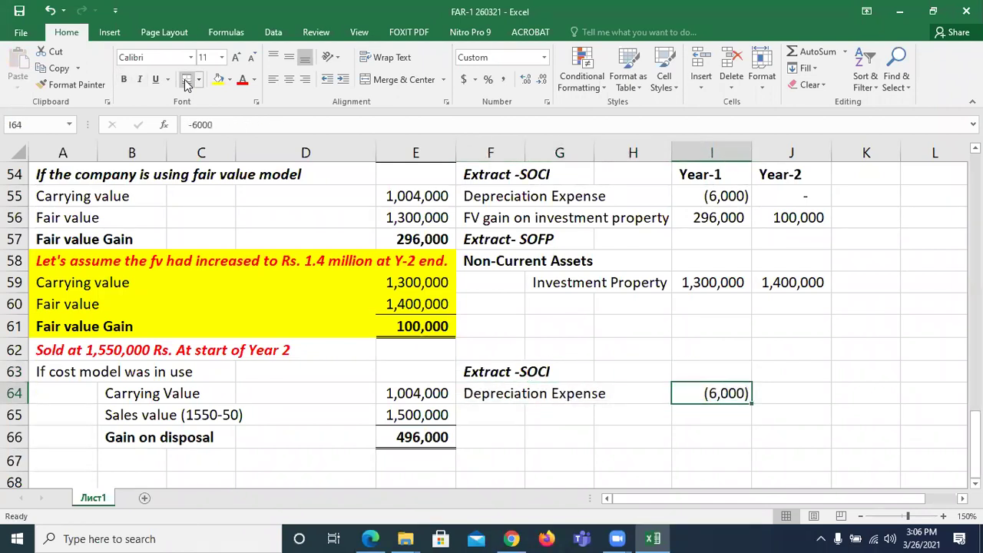
Replace the copied "Depreciation Expense" label in F64 with "Gain on disposal of Inv. Property".
key(Left)
key(Left)
key(Left)
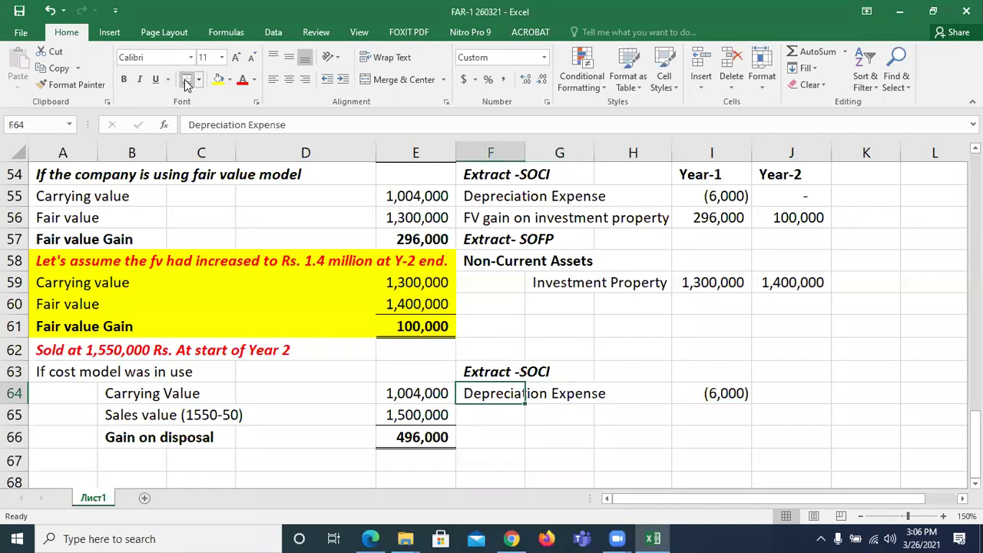
text(Gain on disposal of I)
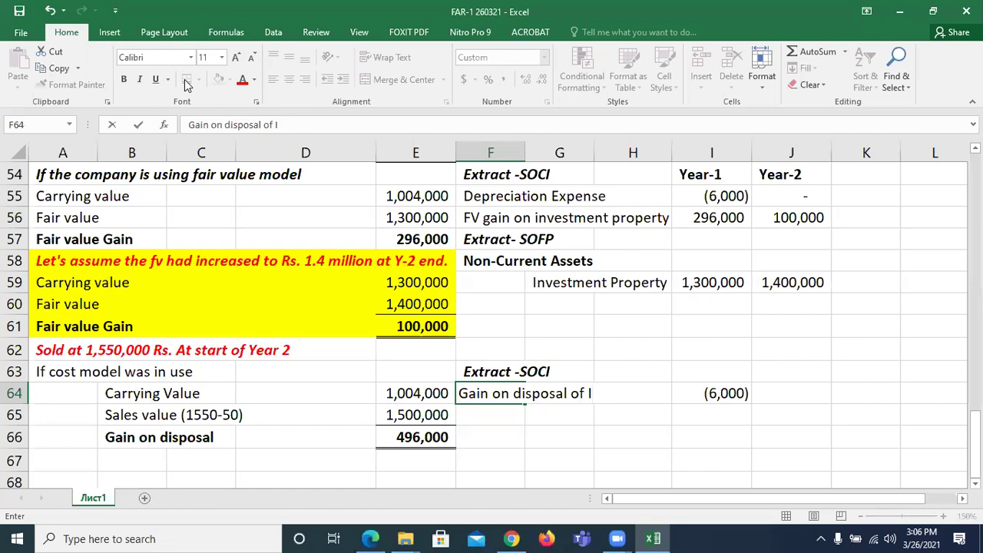
text(nv. Property)
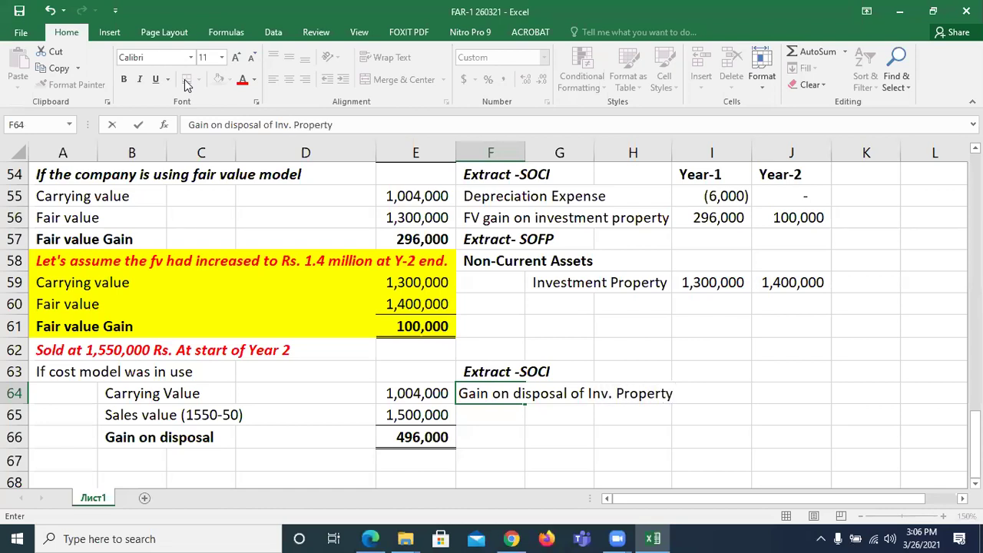
key(Tab)
key(Tab)
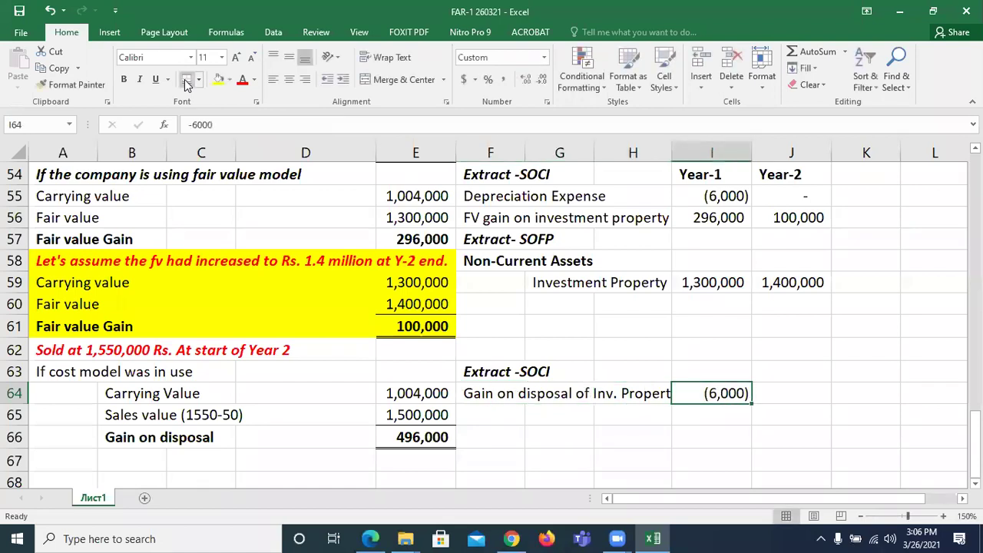
Link the extract amount in I64 to the cost model's gain on disposal with =E66.
text(=)
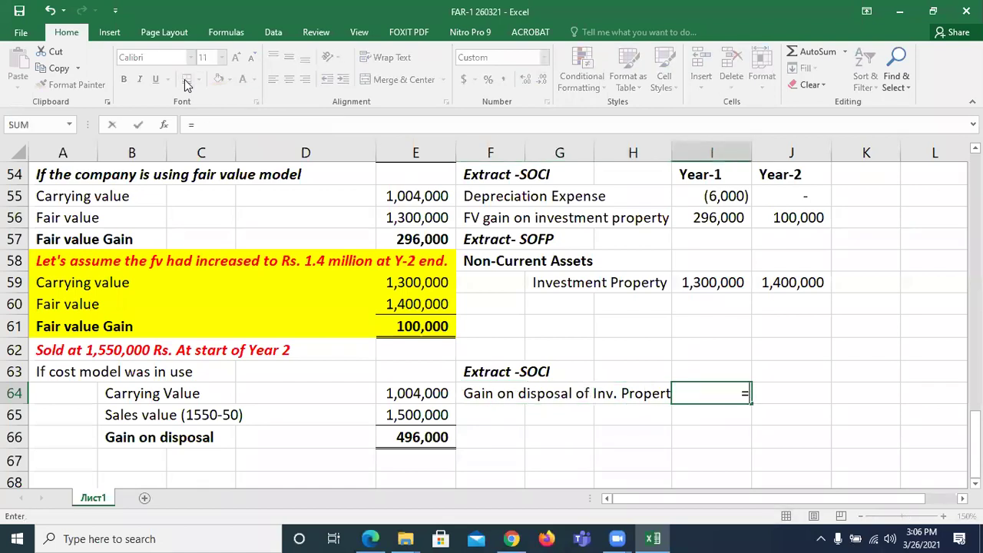
click(411, 432)
key(Return)
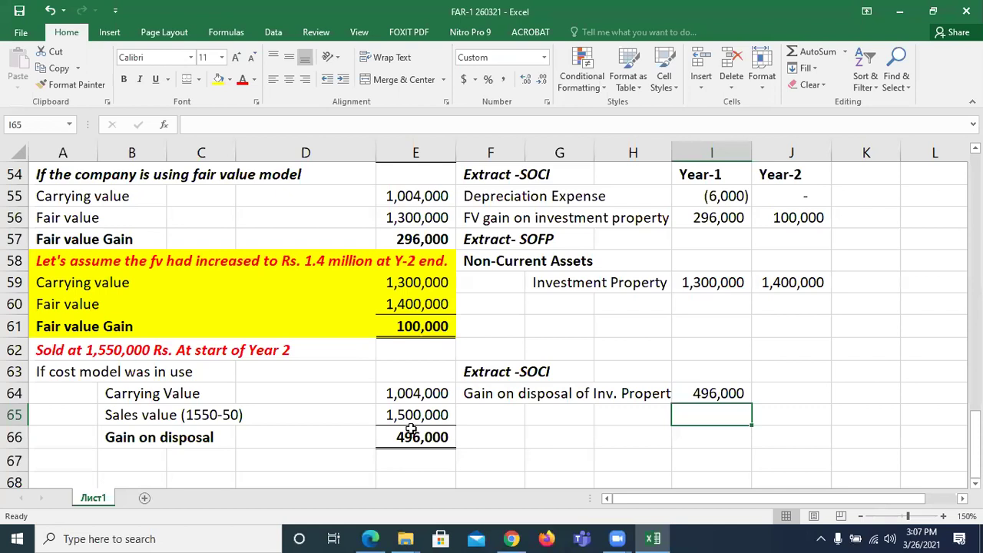
Make the "If cost model was in use" heading in A63 bold and italic.
key(Down)
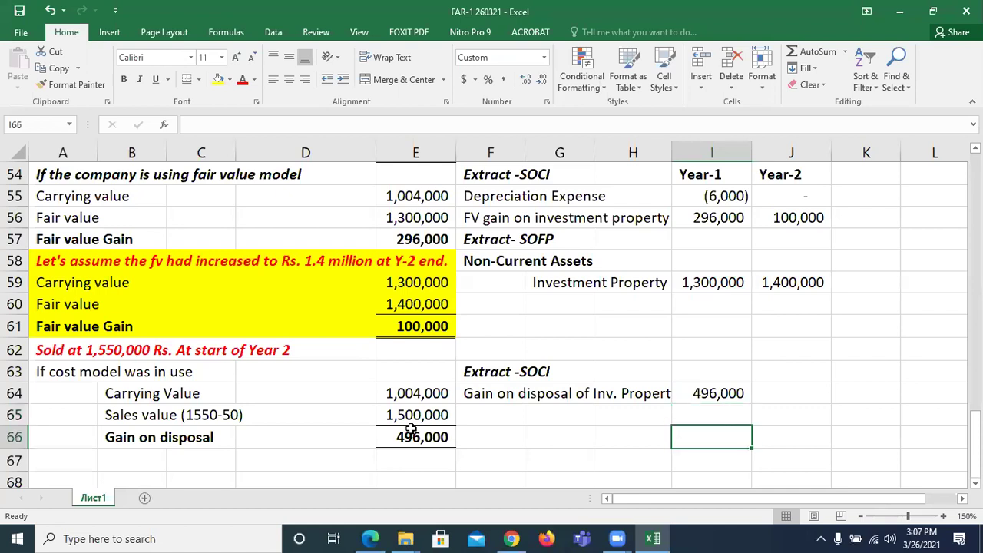
key(Left)
key(Left)
key(Left)
key(Left)
key(Left)
key(Left)
key(Left)
key(Left)
key(Up)
key(Up)
key(Up)
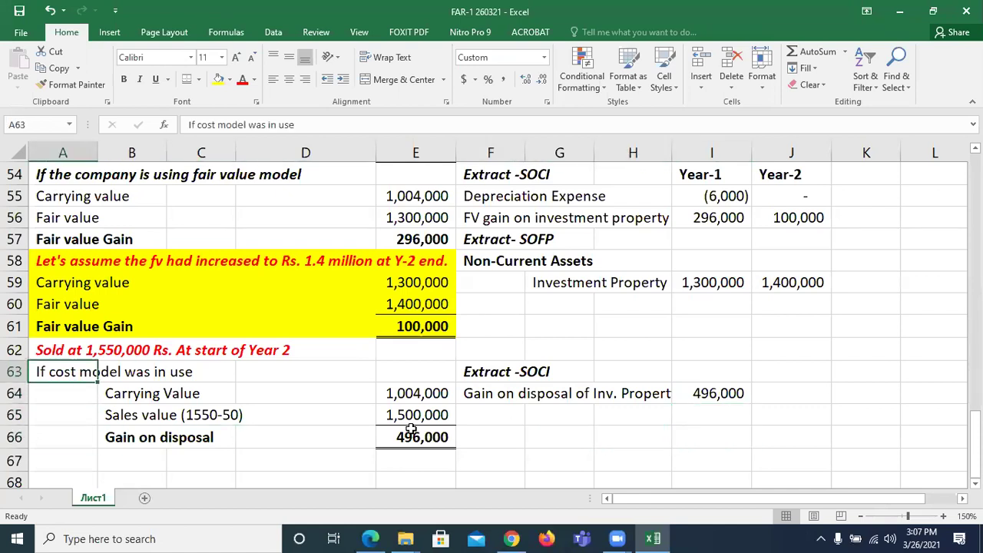
key(ctrl+b)
key(ctrl+i)
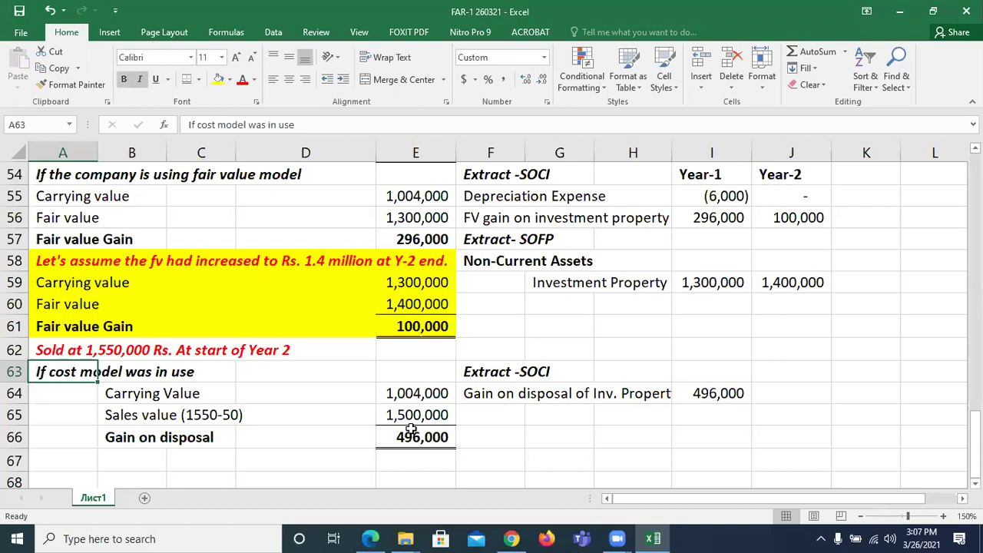
Add the heading "If fair value model was in use" in A67 and make it bold and italic.
key(Down)
key(Down)
key(Down)
key(Down)
text(If)
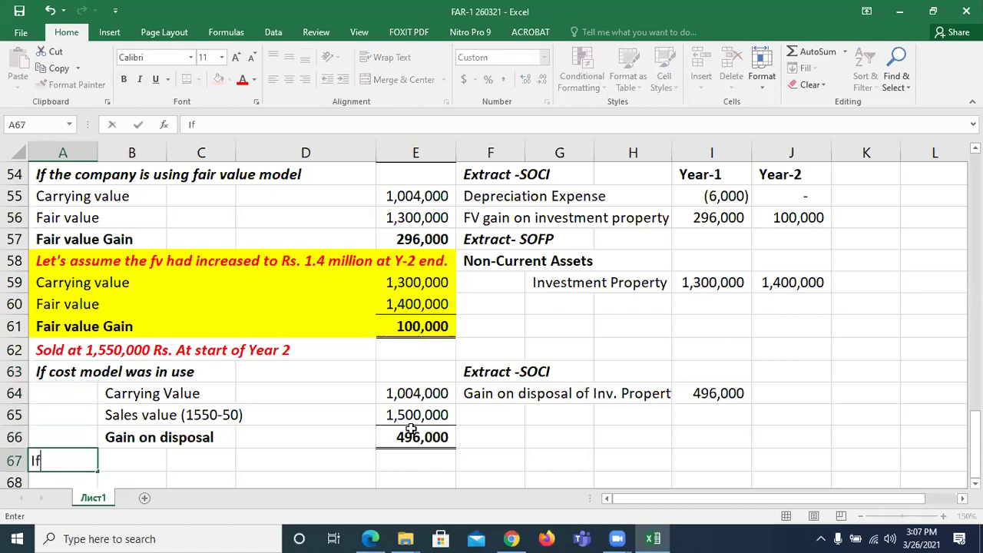
text( fair value)
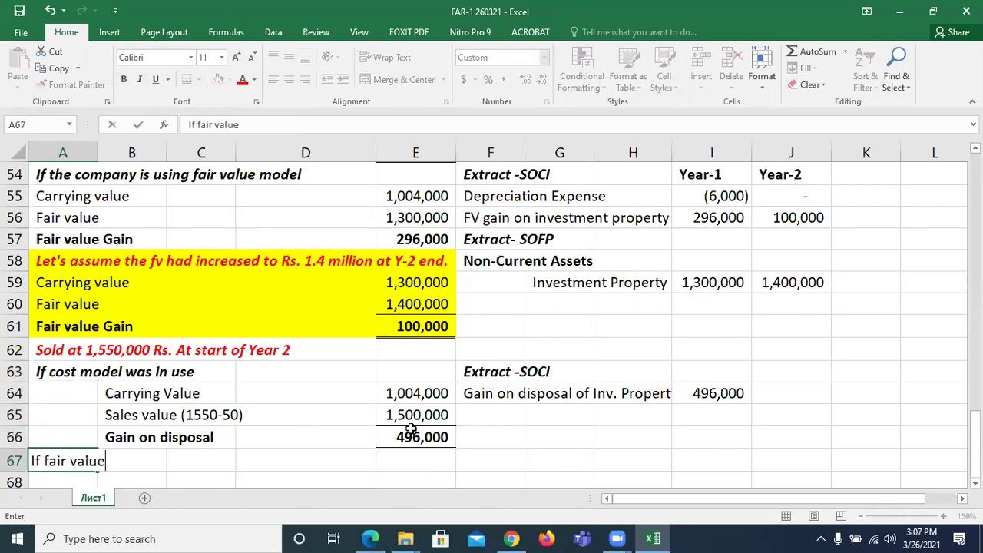
text( model wa)
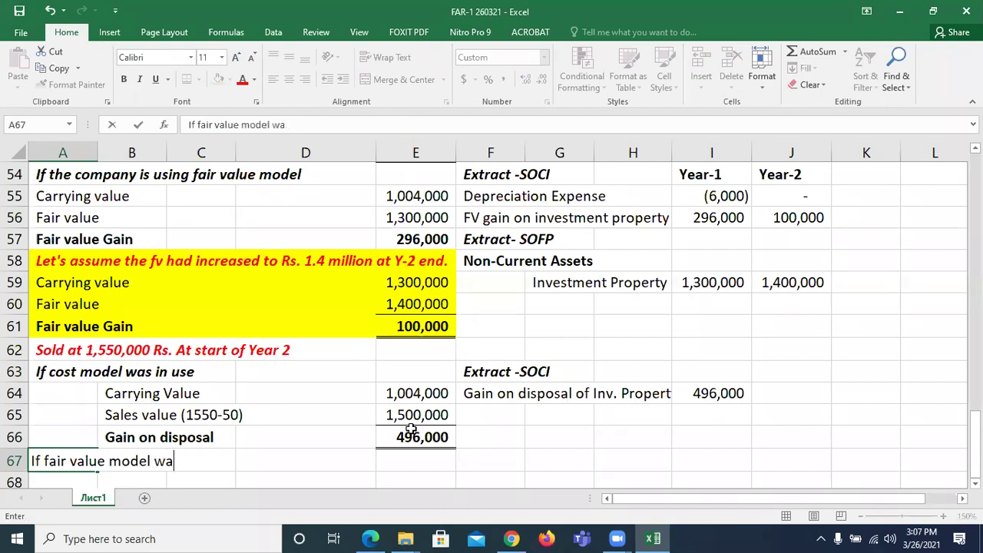
text(s in use)
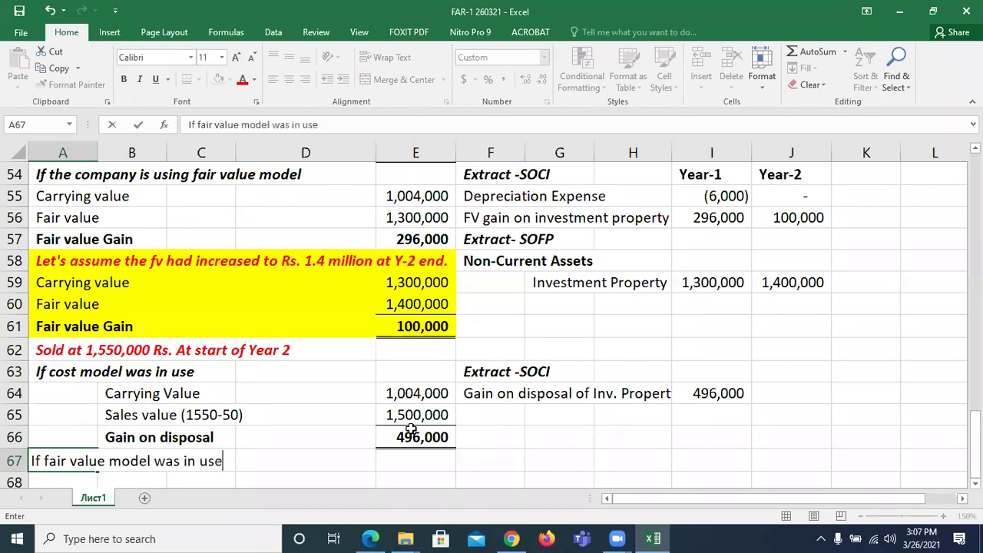
key(Return)
key(Up)
key(ctrl+b)
key(ctrl+i)
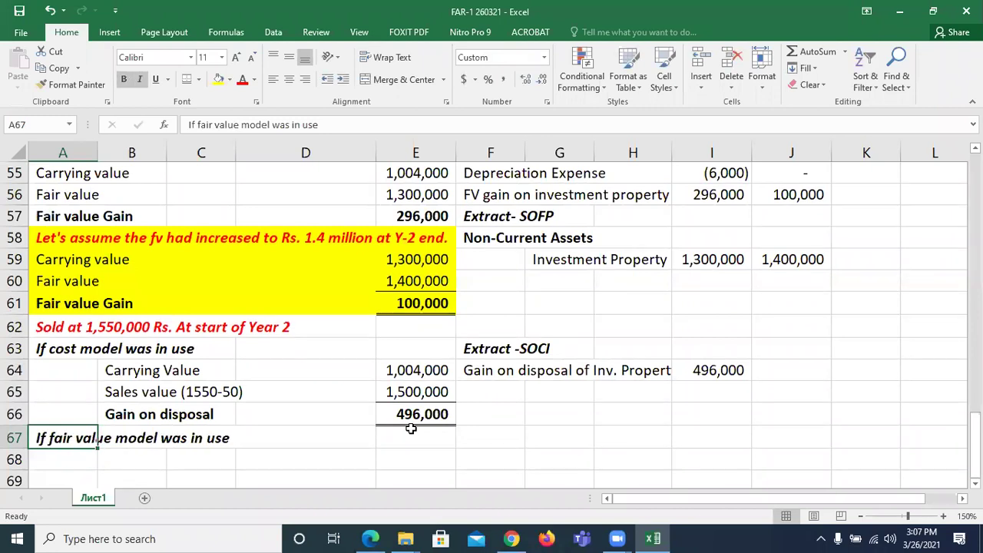
Review the fair value model workings and Year-1 extracts to identify the investment property's carrying value at the sale date.
key(Up)
key(Up)
key(Up)
key(Up)
key(Up)
key(Up)
key(Up)
key(Up)
key(Up)
key(Up)
key(Up)
key(Up)
key(Up)
key(Up)
key(Up)
key(Up)
key(Up)
key(Up)
key(Down)
key(Down)
key(Down)
key(Down)
key(Down)
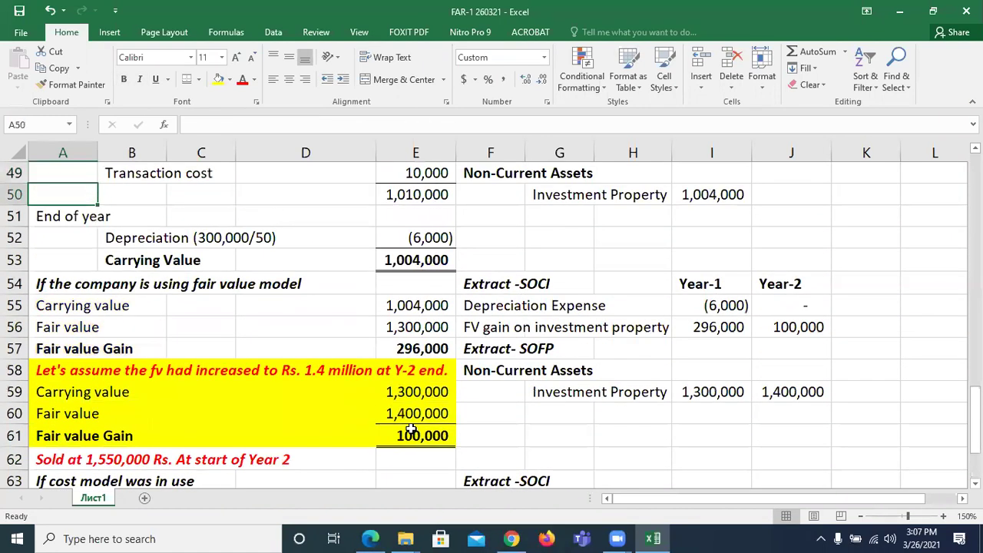
key(Down)
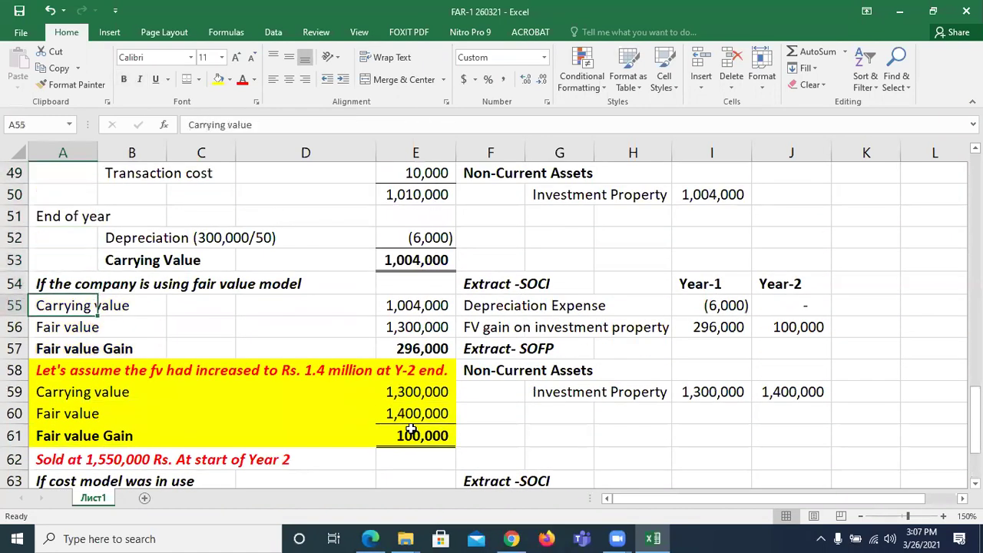
key(Down)
key(Right)
key(Right)
key(Right)
key(Right)
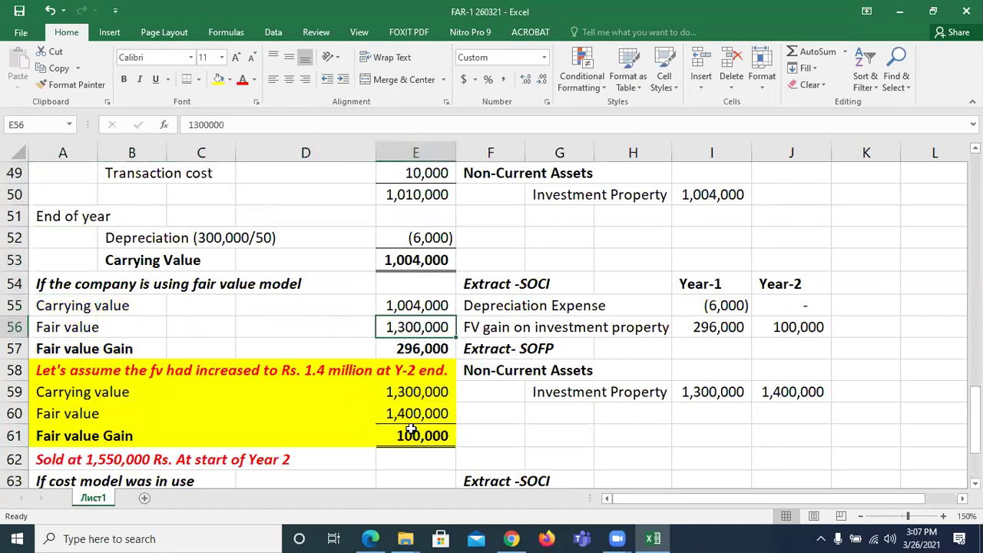
key(Right)
key(Right)
key(Right)
key(Right)
key(Down)
key(Down)
key(Down)
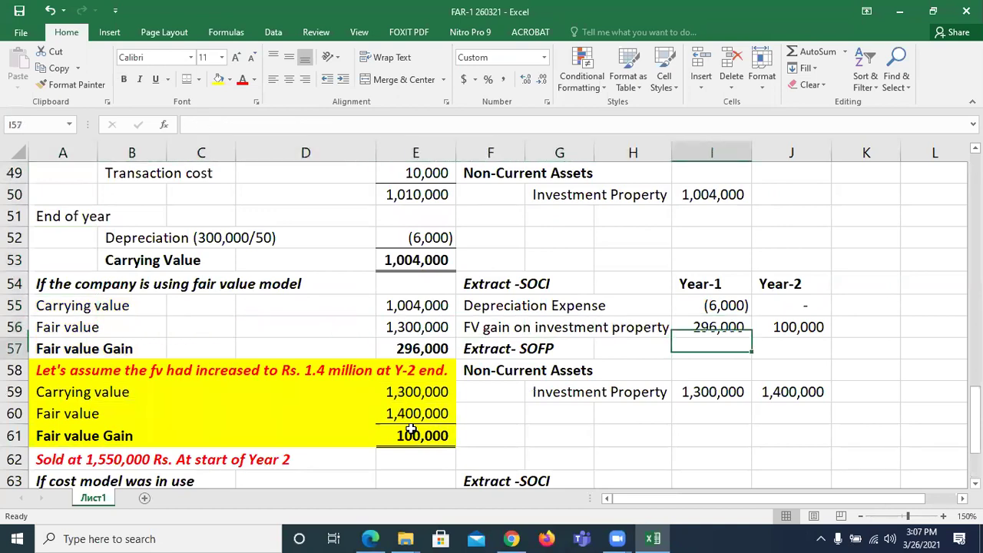
Add "Carrying Value" in B68 with 1,300,000 in E68 under the fair value model heading.
key(Down)
key(Down)
key(Down)
key(Down)
key(Down)
key(Down)
key(Down)
key(Down)
key(Down)
key(Down)
key(Left)
key(Home)
key(Right)
key(Right)
key(Up)
key(Left)
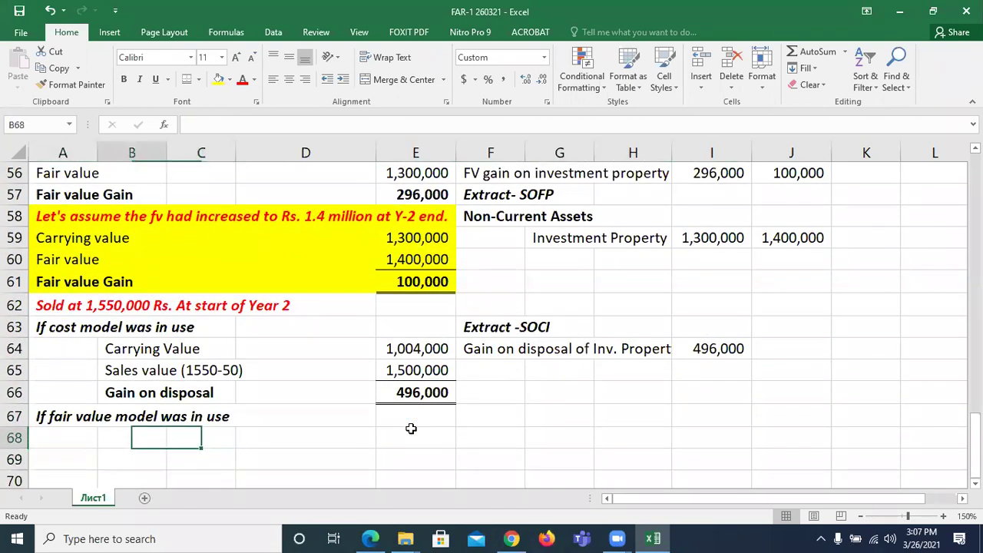
text(Carrying Value)
key(Tab)
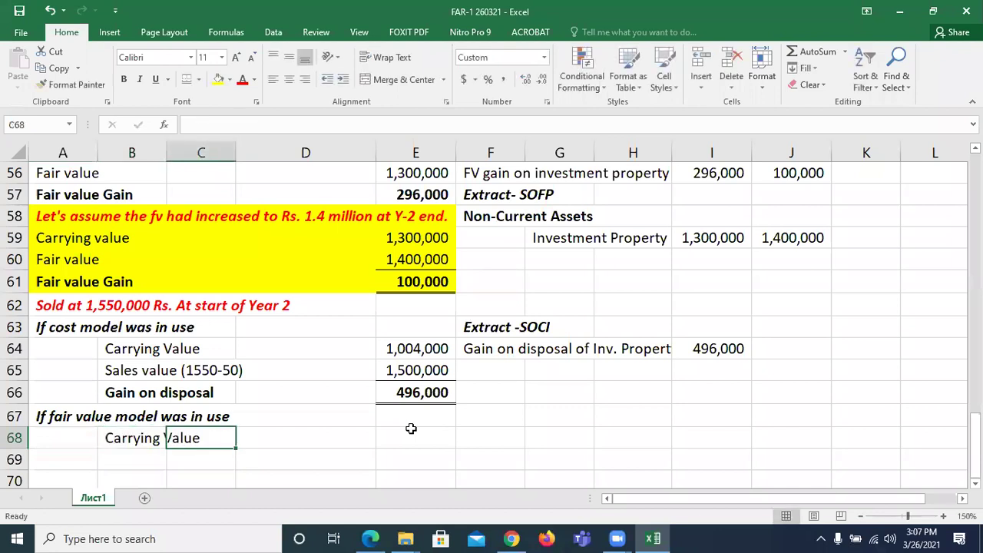
click(412, 431)
text(1,300,)
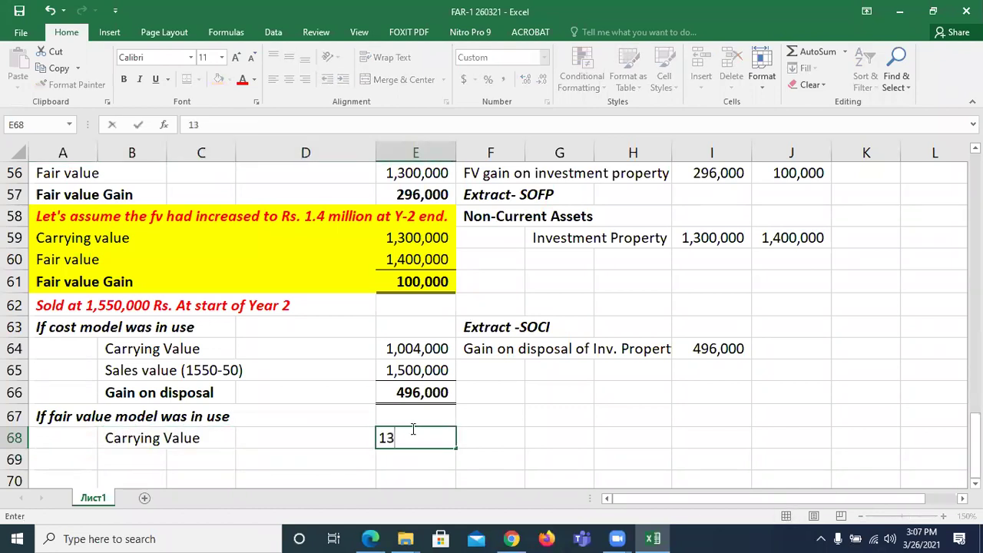
text(000)
key(Return)
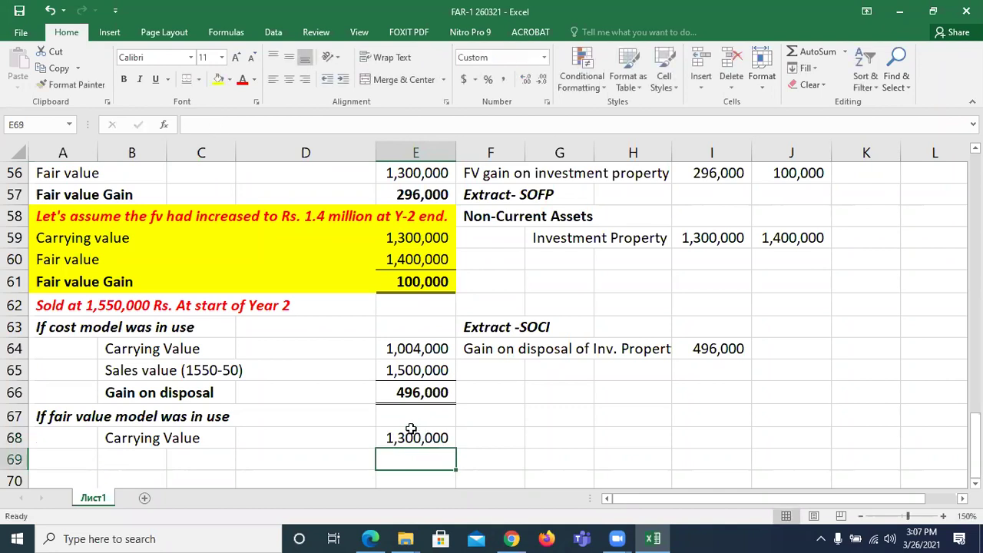
Copy the "Sales value (1550-50)" label from B65 to B69.
click(157, 369)
key(ctrl+c)
key(Down)
key(Down)
key(Down)
key(Down)
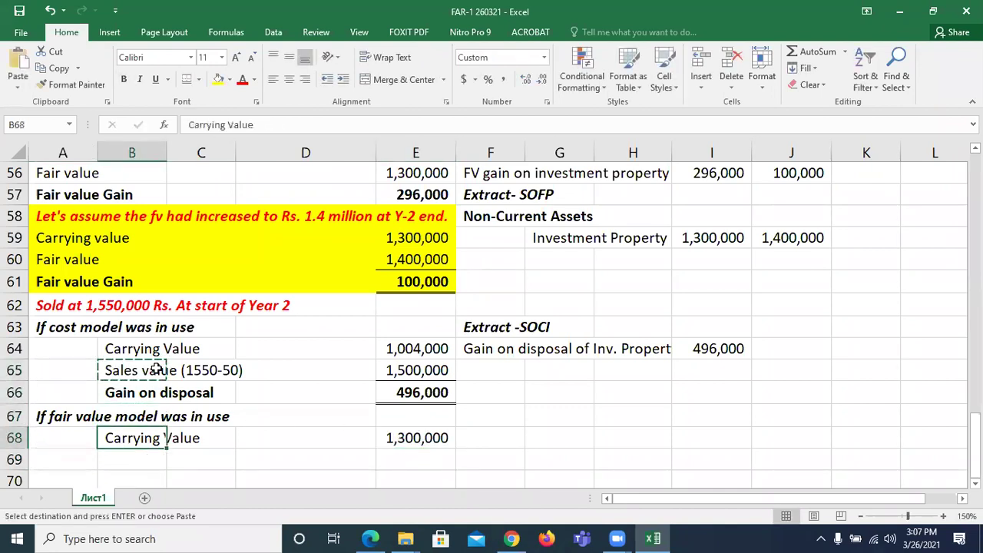
key(Return)
Link the fair value model's sales value in E69 to the cost model's sales value with =E65.
key(Right)
key(Right)
key(Right)
key(Right)
key(Left)
text(=)
key(Up)
key(Up)
key(Up)
key(Up)
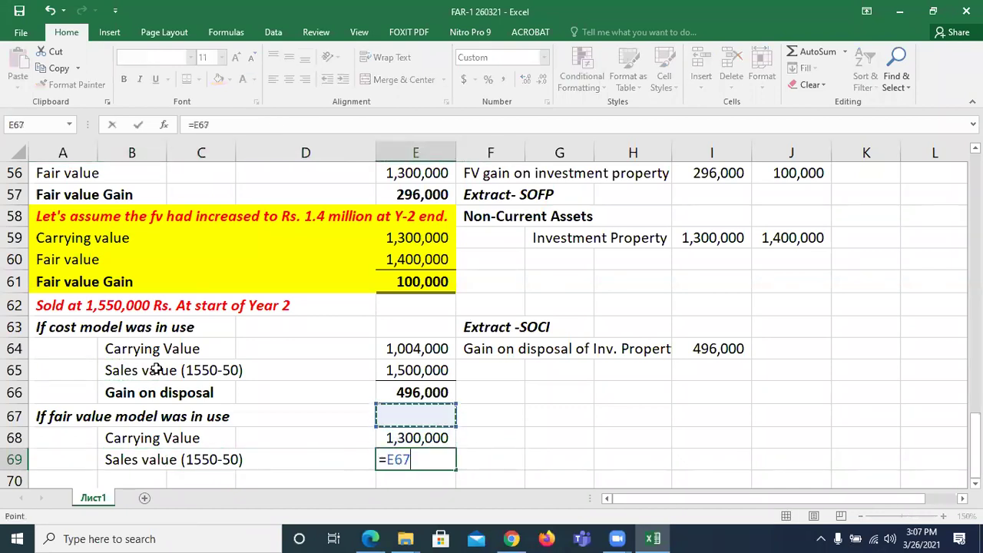
key(Return)
Calculate the fair value model's gain on disposal in E70 with =E69-E68.
text(=)
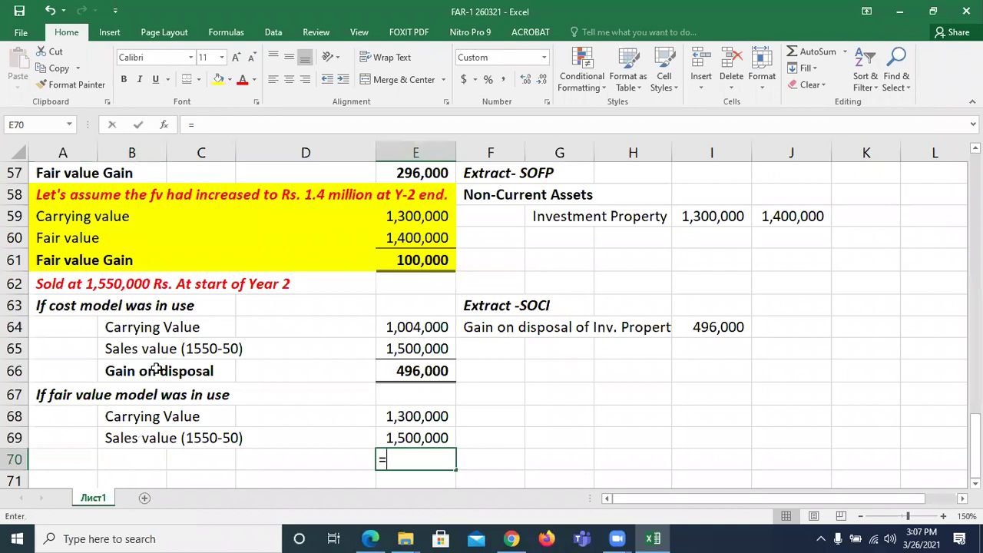
key(Up)
text(-)
key(Up)
key(Up)
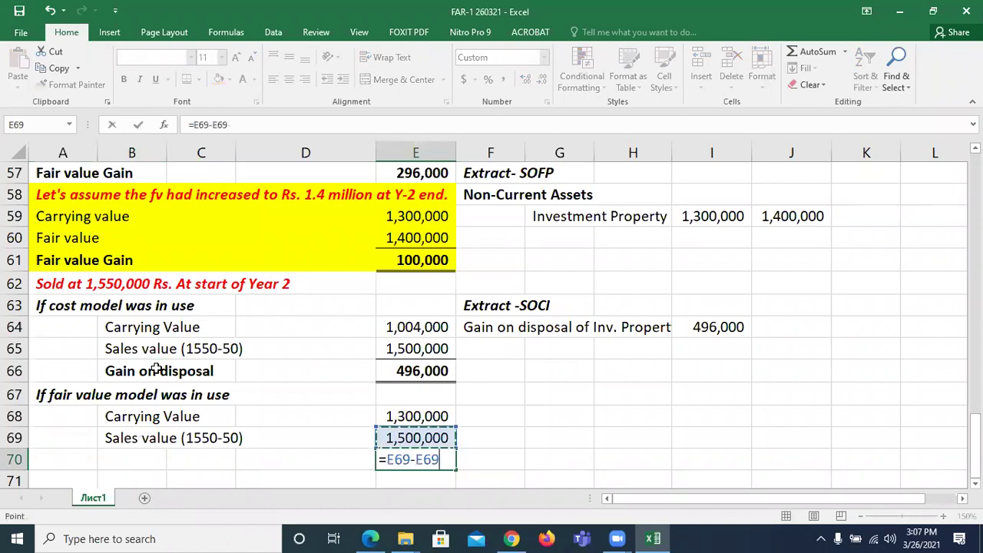
key(Return)
Label the fair value model's result row in B70 as "Gain on disposal".
key(Up)
key(Left)
key(Left)
key(Left)
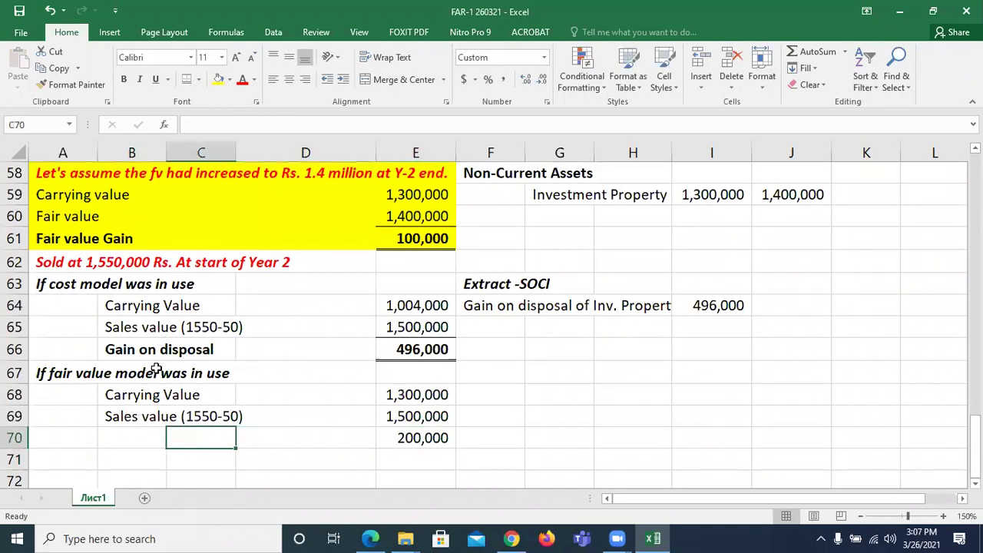
text(Gain on disposal)
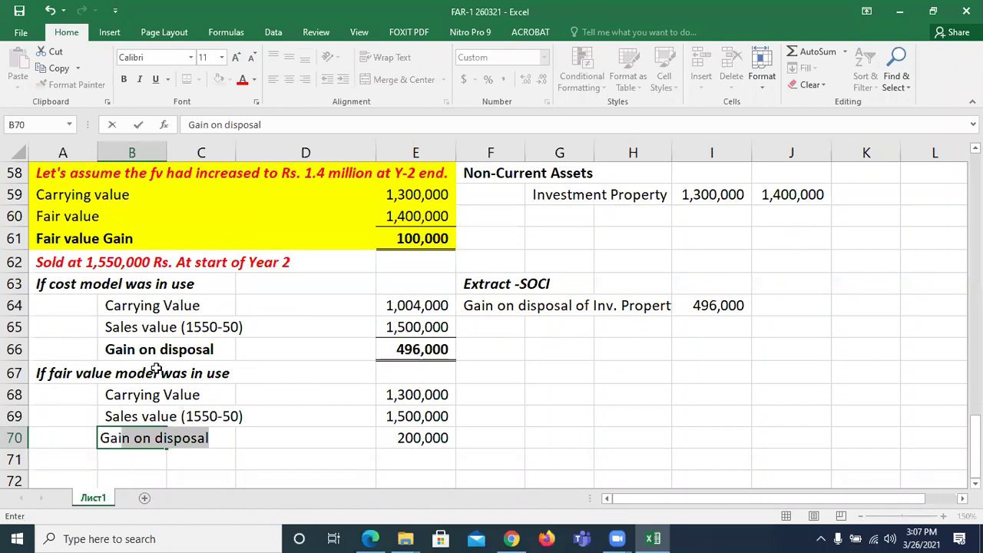
key(Tab)
Make the gain on disposal row B70:E70 bold and give E70 a top and double bottom border.
key(Left)
key(shift+Right)
key(shift+Right)
key(shift+Right)
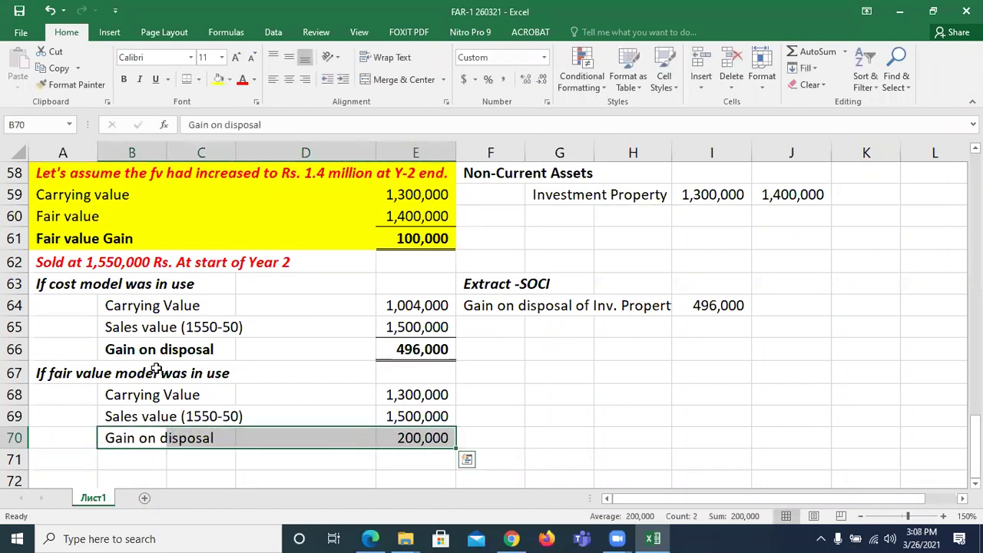
key(ctrl+b)
key(Tab)
key(Right)
key(Right)
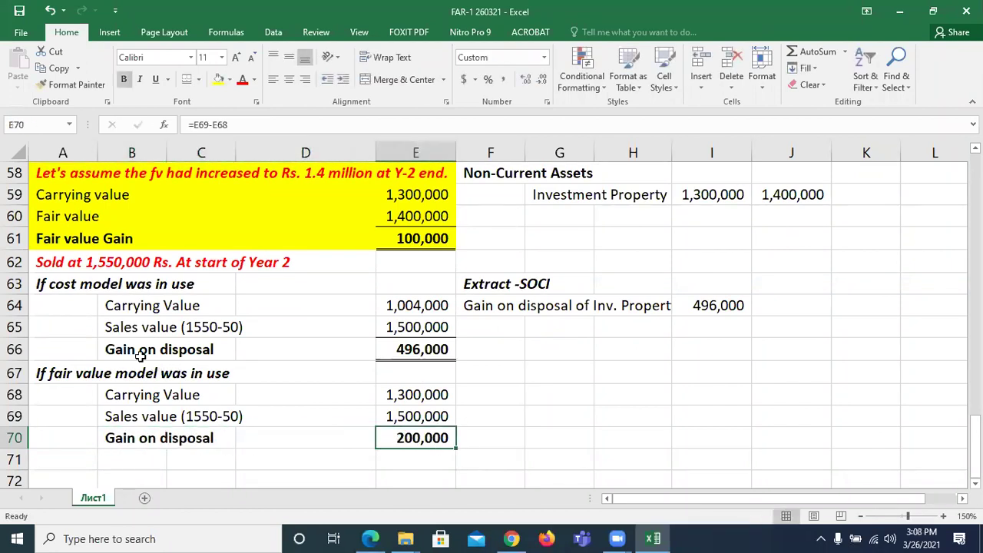
click(184, 84)
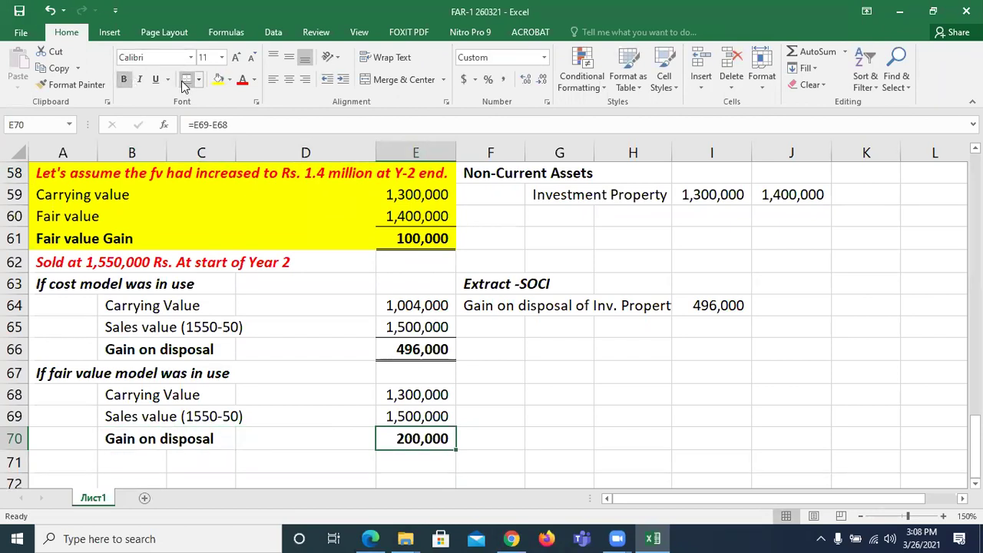
Copy the cost model's "Extract -SOCI" block from F63:I64 to F67, beside the fair value model working.
key(Up)
key(Up)
key(Up)
key(Up)
key(Up)
key(Up)
key(Up)
key(Right)
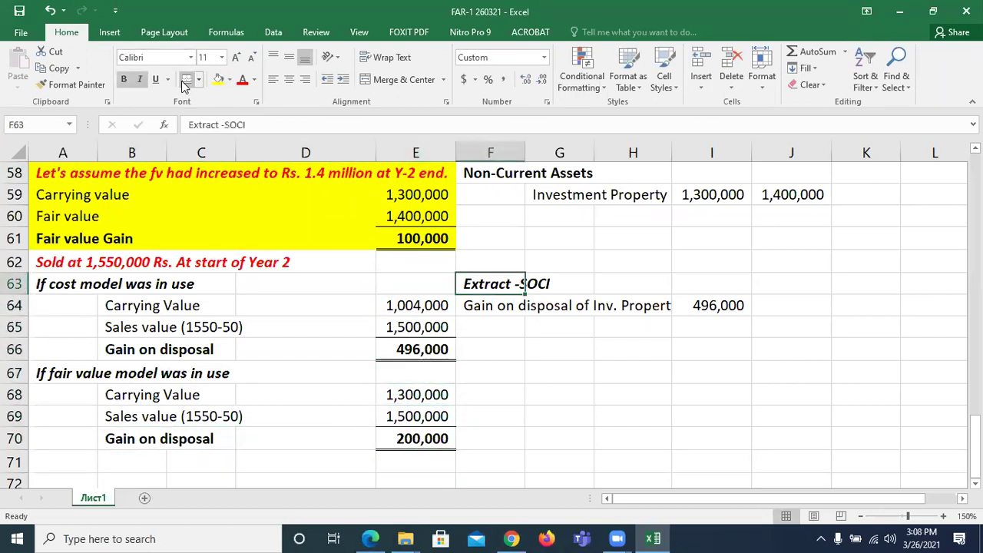
key(shift+Down)
key(shift+Right)
key(shift+Right)
key(shift+Right)
key(ctrl+c)
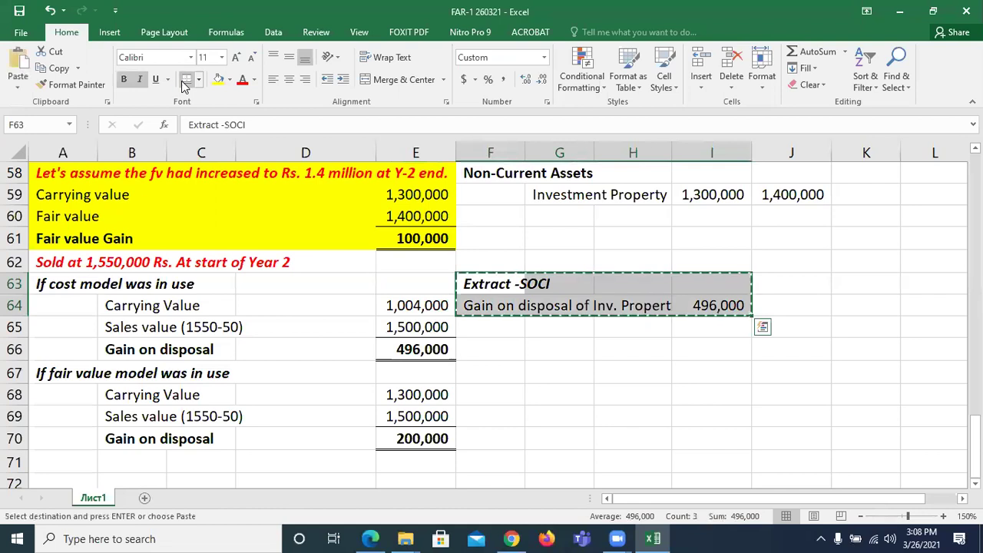
key(Down)
key(Down)
key(Down)
key(Down)
key(Return)
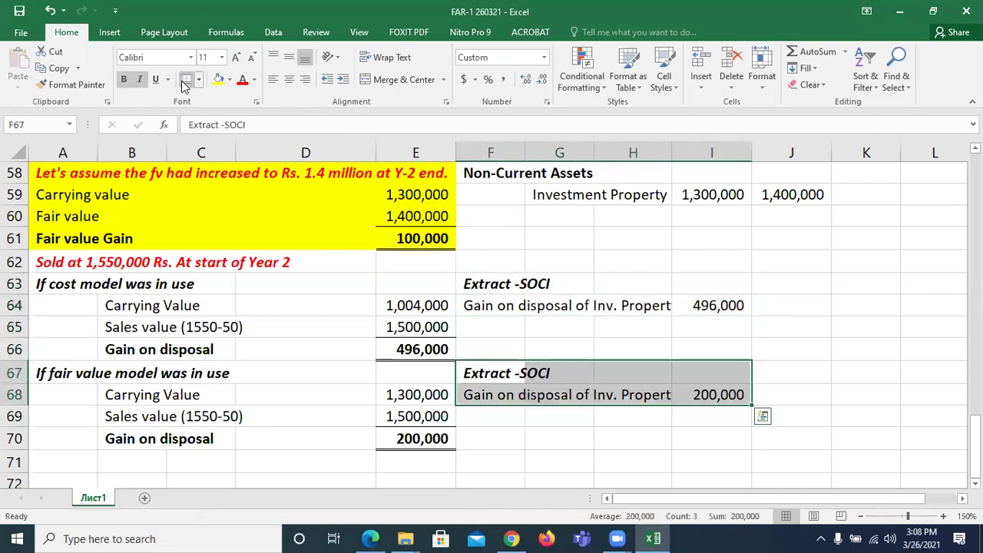
Compare the linked gain on disposal figures of the two SOCI extracts in I68 and I64.
key(Down)
key(Right)
key(Right)
key(Right)
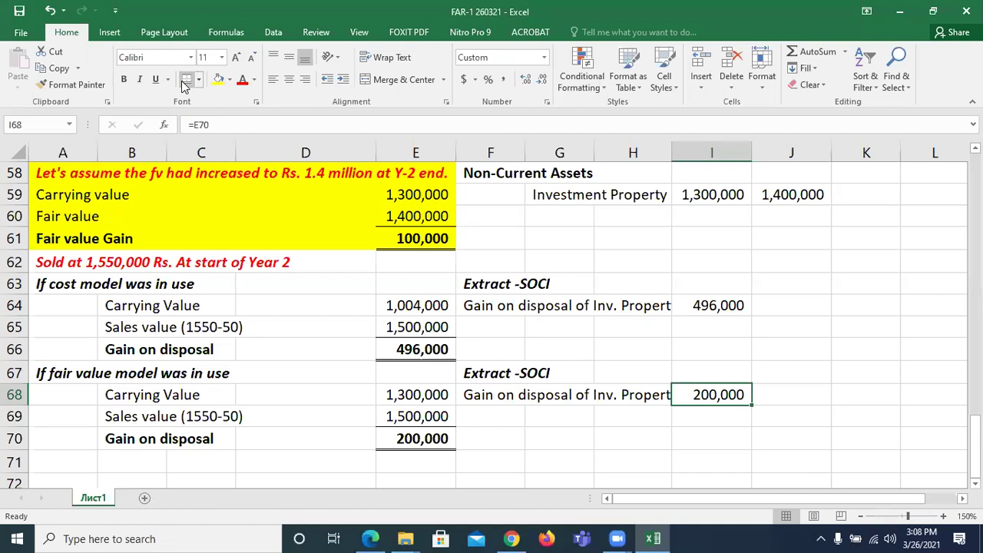
key(Up)
key(Up)
key(Up)
key(Up)
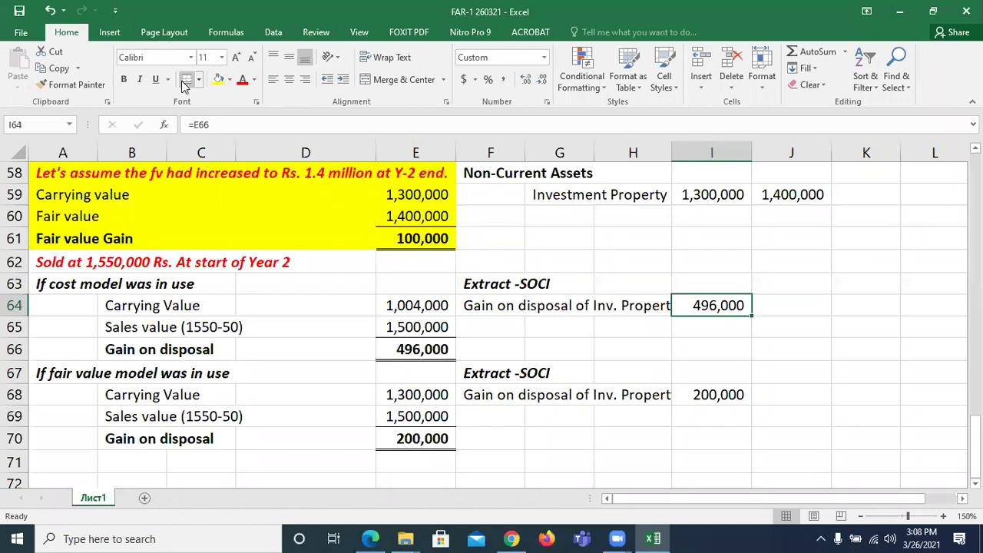
Switch to CAF-5-FAR1-ST.pdf in Edge and check Illustration 11's disposal solution for the cost and fair value models.
key(alt+Tab)
key(Page_Down)
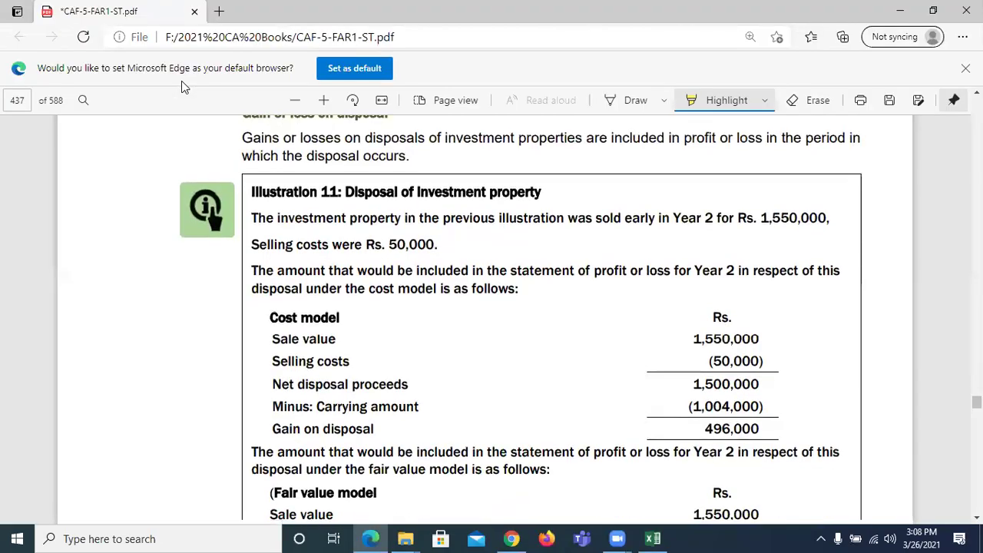
key(Page_Down)
key(Up)
key(Up)
key(Up)
key(Up)
key(Up)
Review the textbook's table of change-in-use circumstances, transfers and deemed transfer values, along with the gain or loss on disposal paragraph.
key(Page_Up)
key(Up)
key(Up)
key(Up)
key(Up)
key(Up)
key(Up)
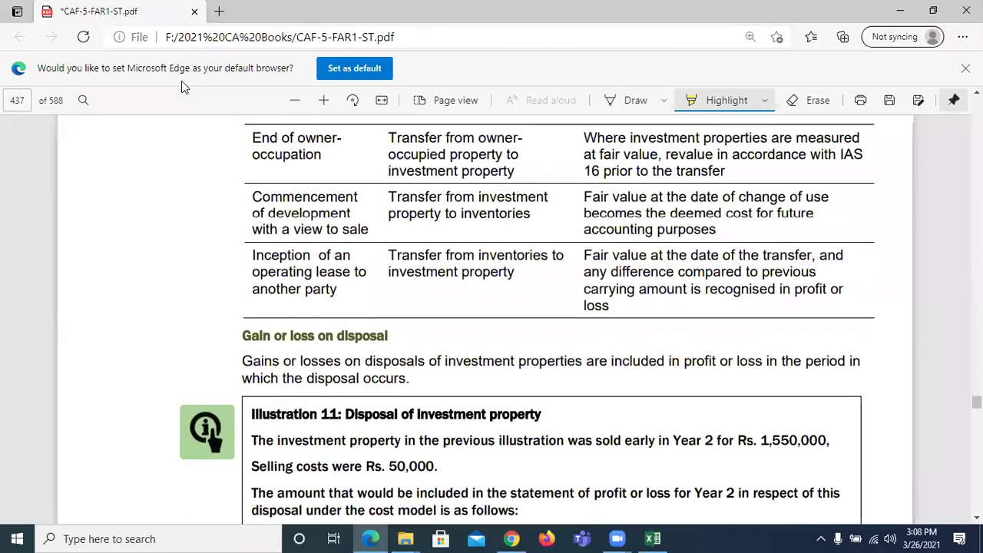
key(Down)
key(Down)
key(Down)
key(Up)
key(Up)
key(Up)
key(Up)
key(Up)
key(Up)
key(Up)
key(Up)
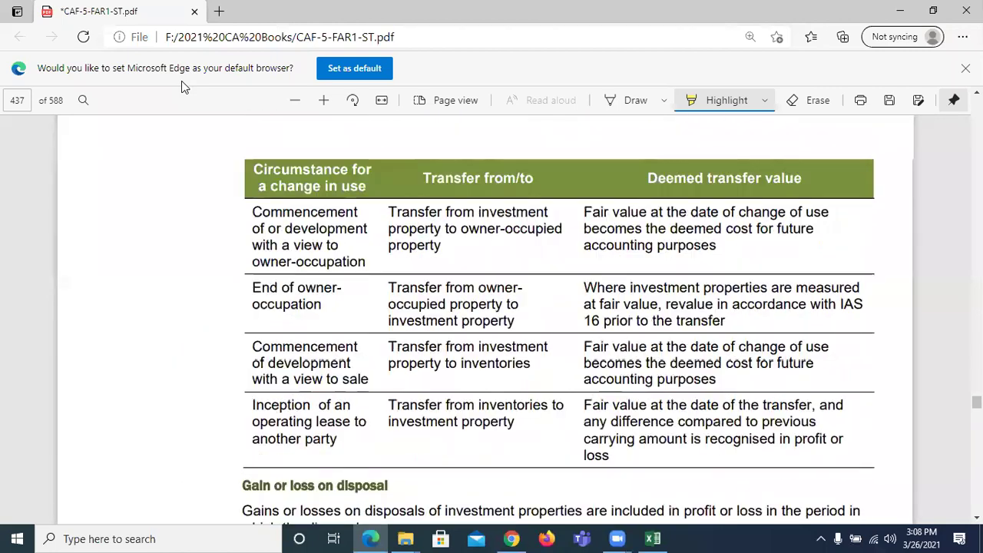
key(Up)
key(Up)
key(Down)
key(Down)
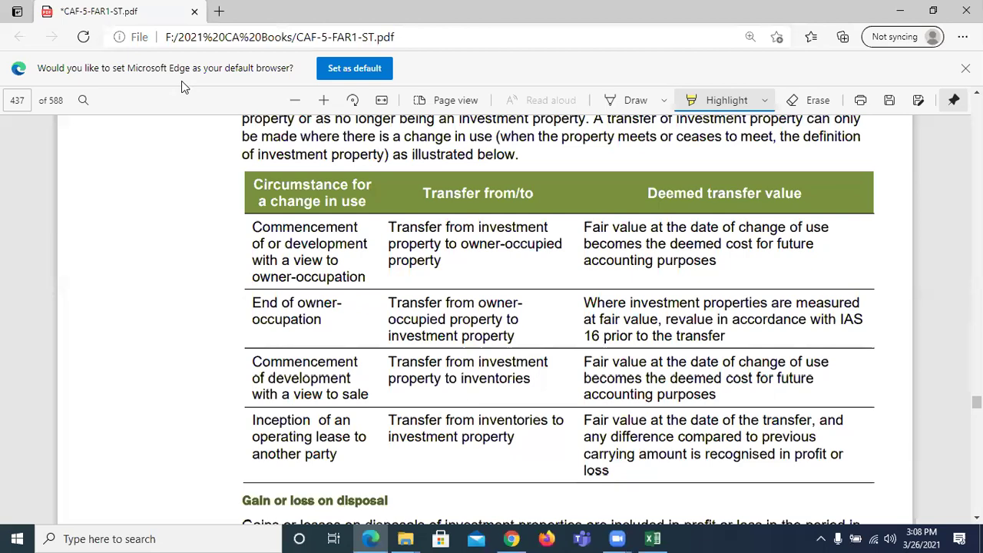
key(Down)
key(Down)
key(Down)
key(Down)
key(Down)
key(Down)
key(Down)
key(Down)
key(Down)
key(Down)
key(Down)
key(Down)
key(Up)
key(Up)
key(Up)
key(Up)
key(Up)
key(Up)
key(Up)
key(Up)
key(Up)
key(Up)
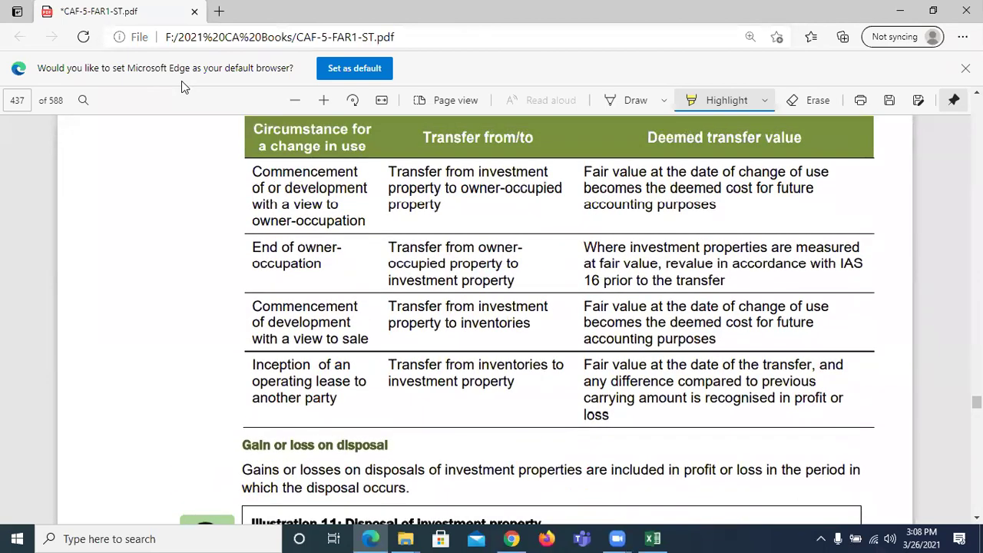
Switch back to the FAR-1 260321 workbook in Excel and select the cost model's "Carrying Value" label in B64.
key(alt+Tab)
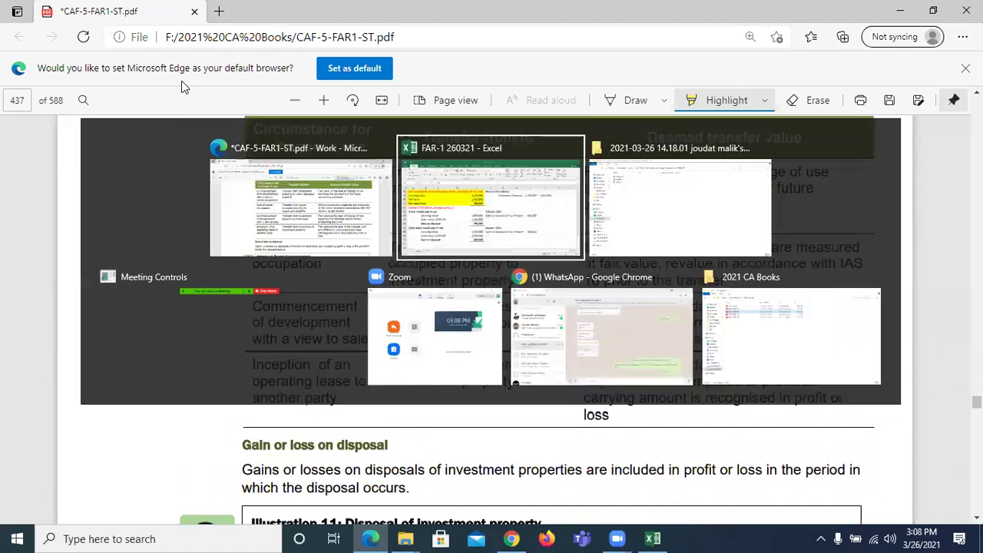
click(233, 267)
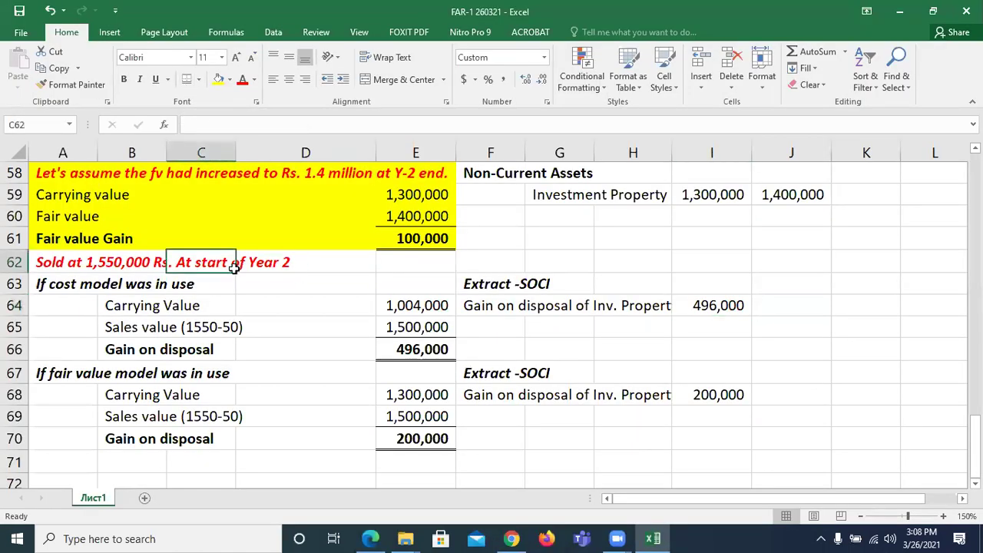
click(142, 302)
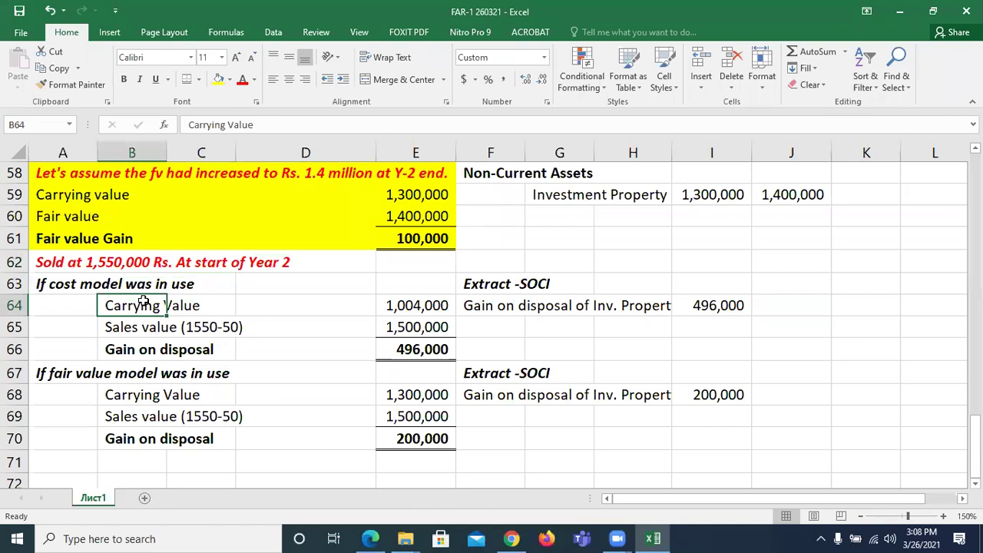